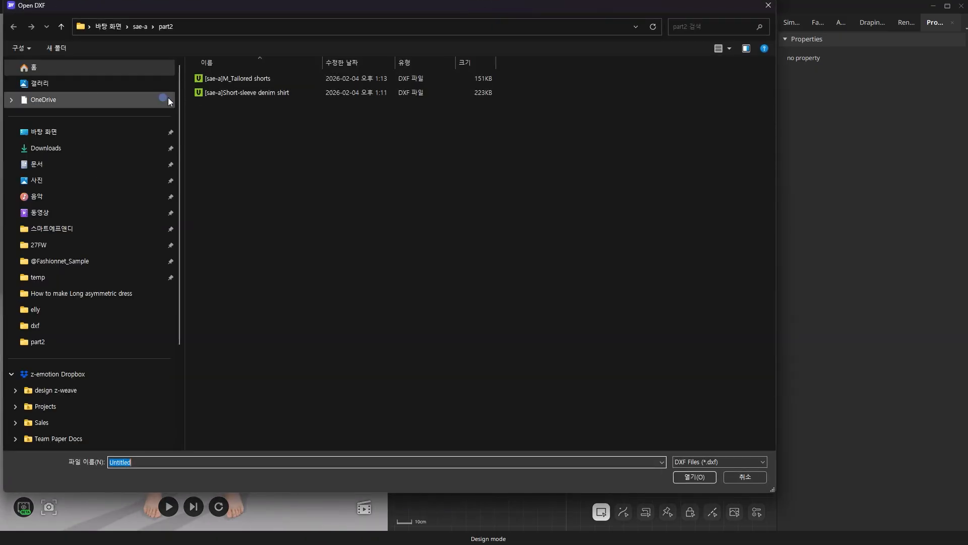
- Import the short-sleeve denim shirt DXF with notches included and the seam allowance set to replace seam allowance with outlines
{"action": "double_click", "coordinate": [225, 98]}
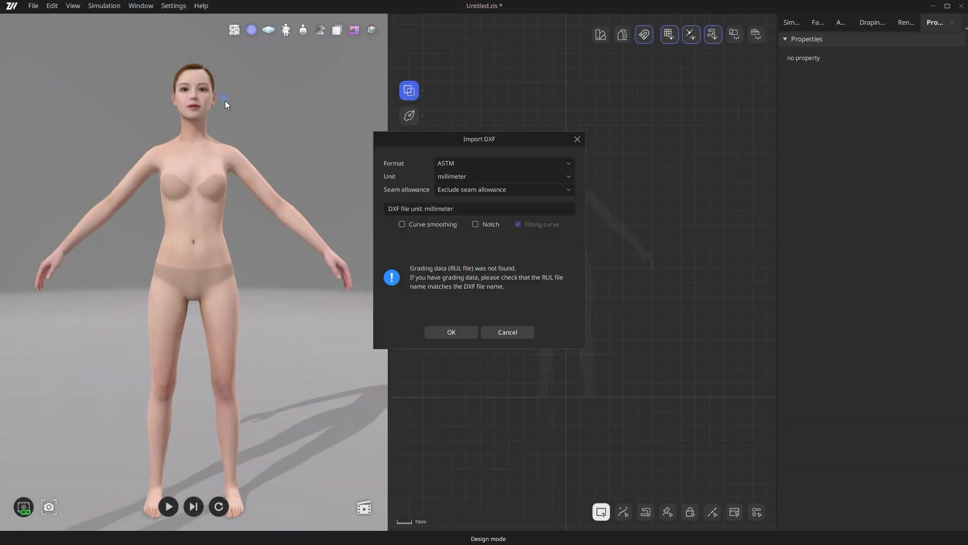
{"action": "left_click", "coordinate": [491, 187]}
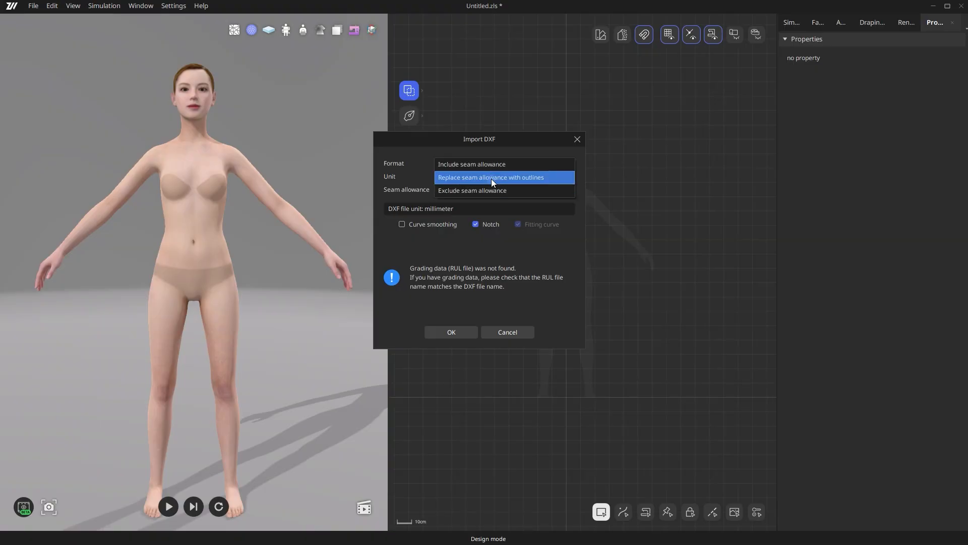
{"action": "left_click", "coordinate": [492, 178]}
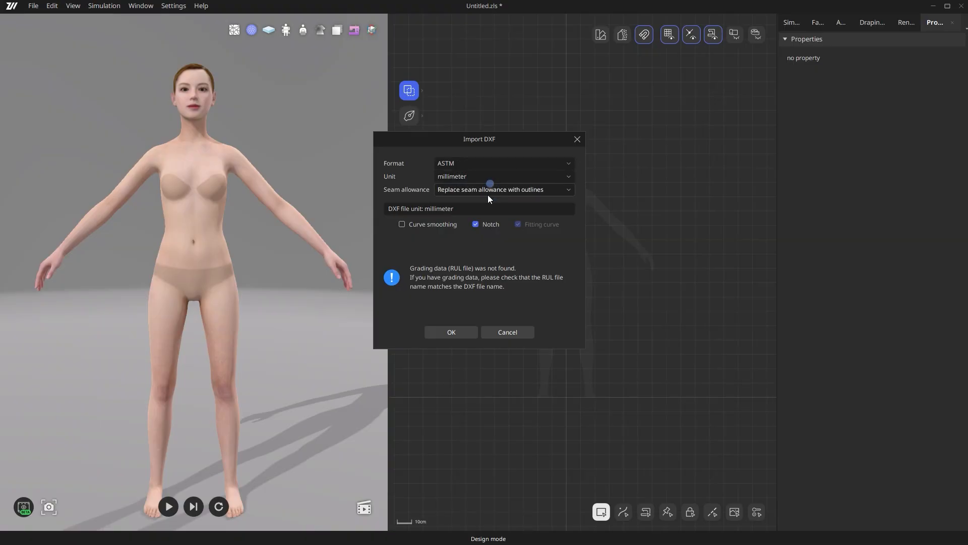
{"action": "left_click", "coordinate": [453, 332]}
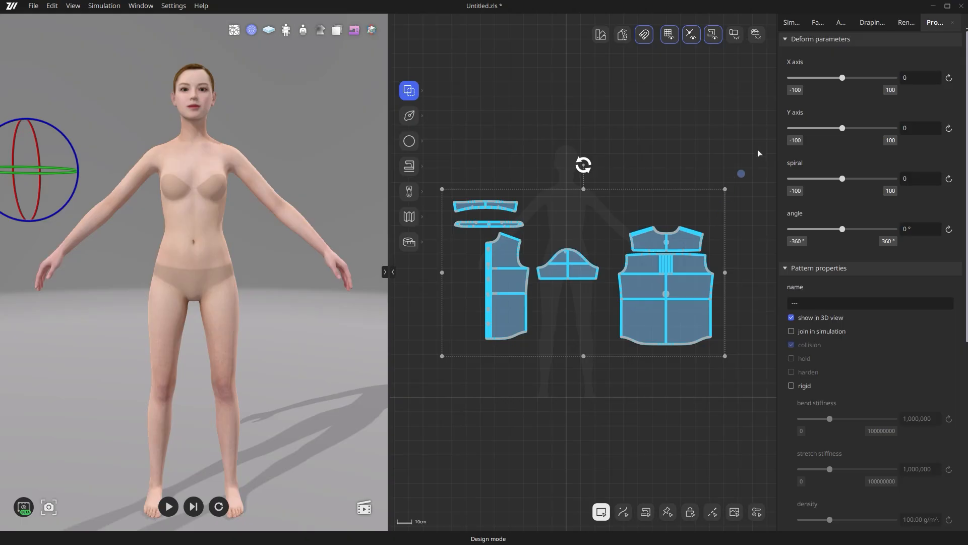
- Change the avatar type to Man
{"action": "left_click", "coordinate": [841, 23]}
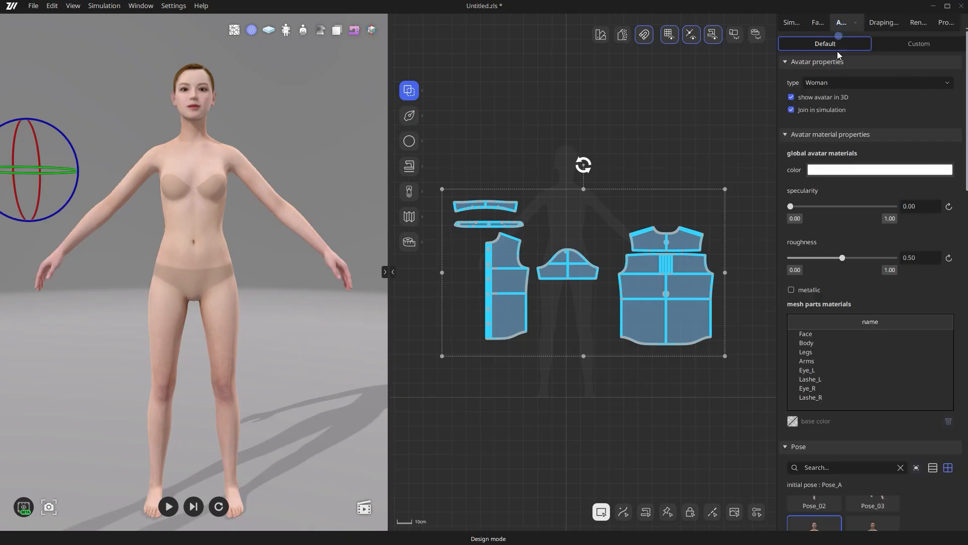
{"action": "left_click", "coordinate": [834, 81]}
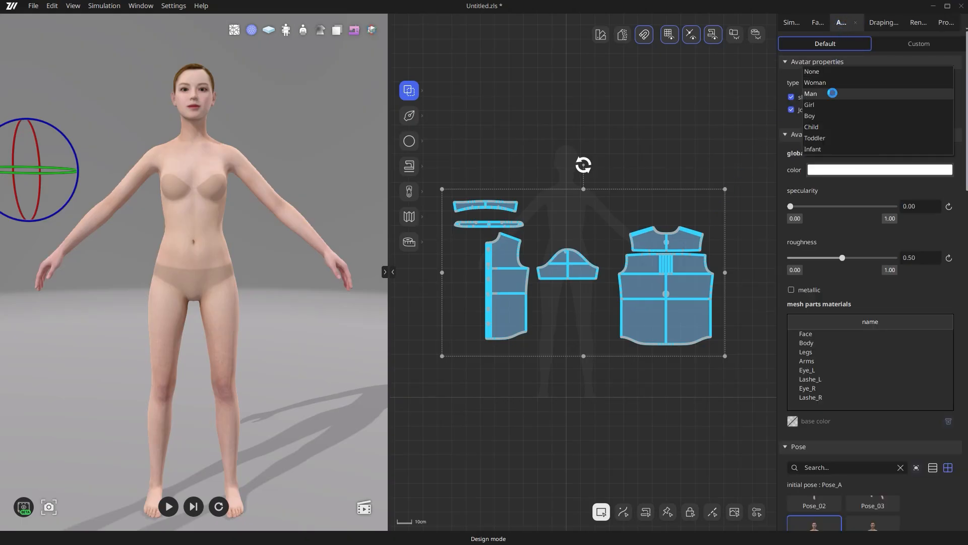
{"action": "left_click", "coordinate": [833, 92]}
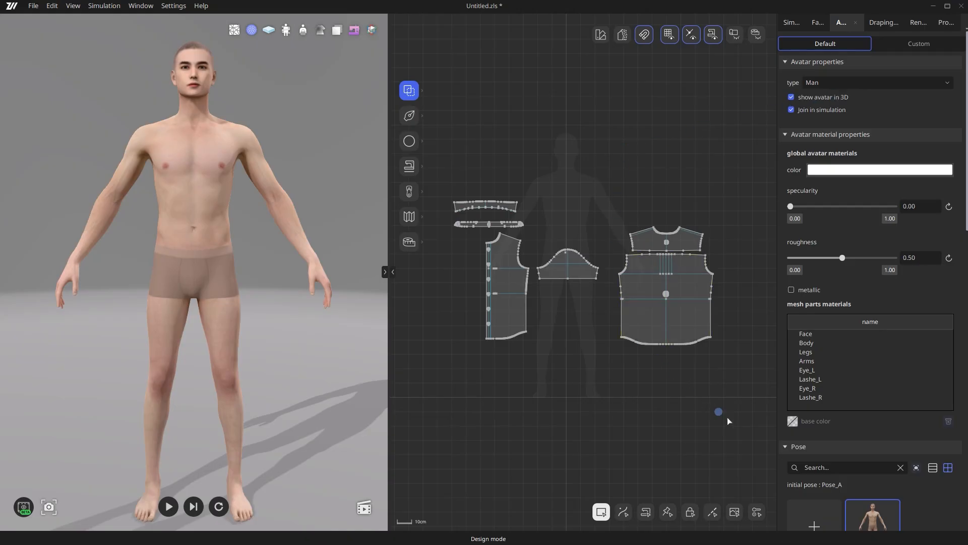
- Shift all shirt patterns so the front aligns with the avatar silhouette's centre, and place the collar and collar band above the back yoke
{"action": "left_click_drag", "start_coordinate": [713, 395], "coordinate": [445, 187]}
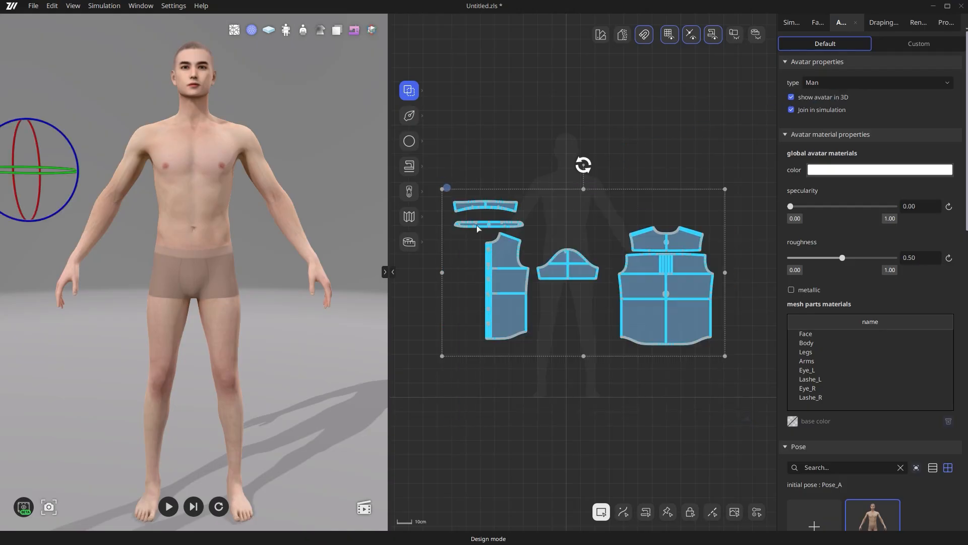
{"action": "left_click_drag", "start_coordinate": [503, 252], "coordinate": [586, 186]}
{"action": "left_click", "coordinate": [633, 321]}
{"action": "middle_click_drag", "start_coordinate": [651, 309], "coordinate": [581, 332]}
{"action": "left_click_drag", "start_coordinate": [564, 142], "coordinate": [499, 192]}
{"action": "left_click_drag", "start_coordinate": [553, 164], "coordinate": [734, 161]}
{"action": "left_click", "coordinate": [734, 126]}
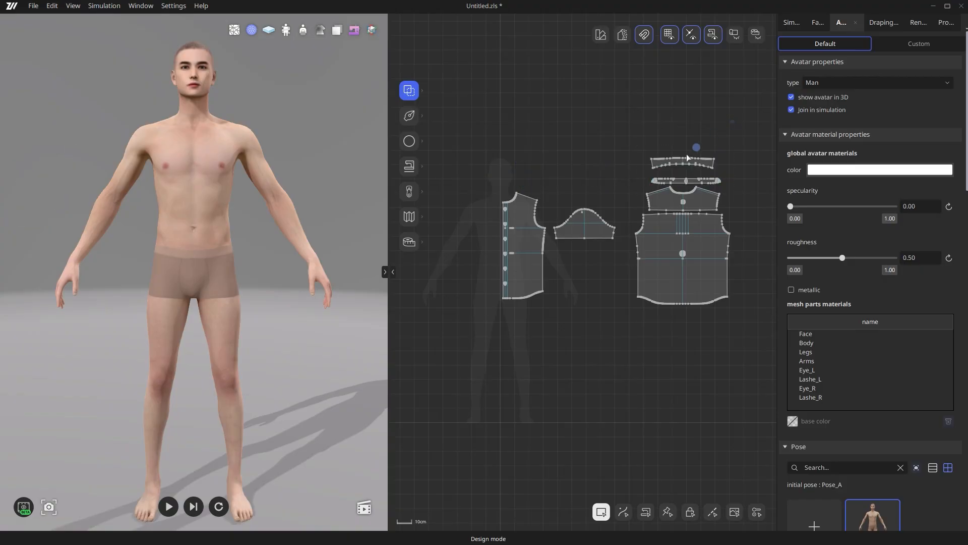
- Mirror the front bodice pattern and place the copy beside it, across the avatar silhouette's centre line
{"action": "scroll", "coordinate": [683, 159], "scroll_direction": "up", "scroll_amount": 3}
{"action": "scroll", "coordinate": [696, 139], "scroll_direction": "down", "scroll_amount": 4}
{"action": "mouse_move", "coordinate": [588, 244]}
{"action": "middle_mouse_down"}
{"action": "mouse_move", "coordinate": [703, 253]}
{"action": "mouse_move", "coordinate": [594, 262]}
{"action": "mouse_move", "coordinate": [591, 229]}
{"action": "middle_mouse_up"}
{"action": "scroll", "coordinate": [575, 256], "scroll_direction": "up", "scroll_amount": 5}
{"action": "left_click", "coordinate": [591, 228]}
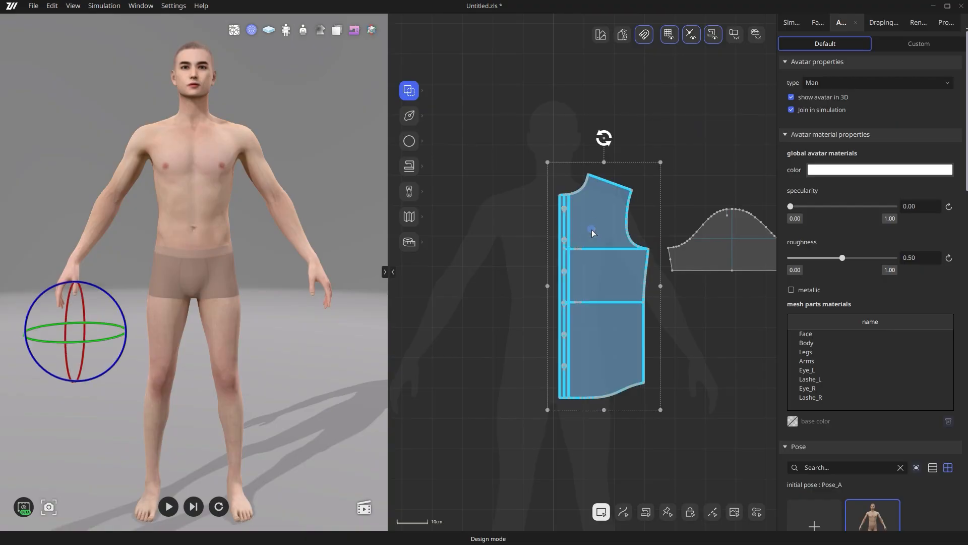
{"action": "right_click", "coordinate": [592, 229]}
{"action": "left_click", "coordinate": [650, 267]}
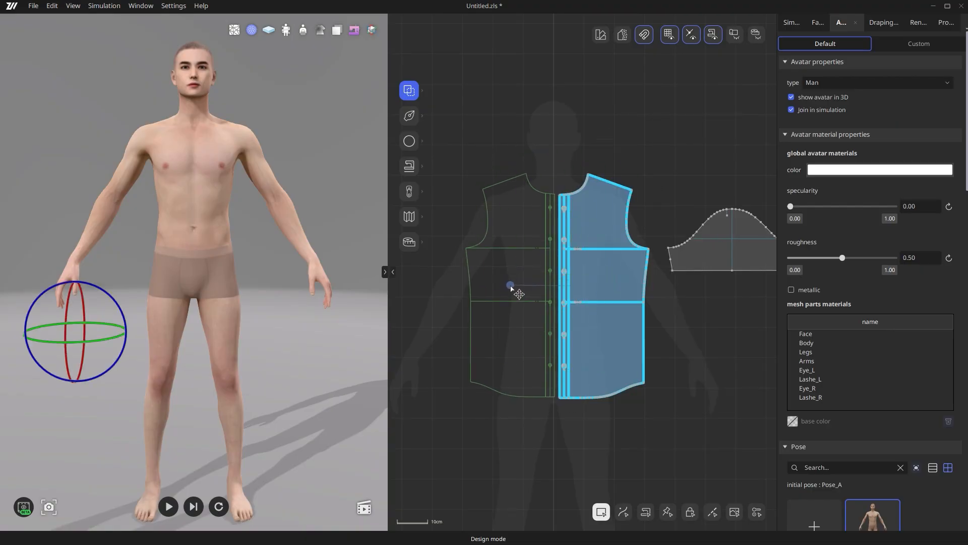
{"action": "left_click", "coordinate": [510, 285]}
{"action": "left_click", "coordinate": [539, 137]}
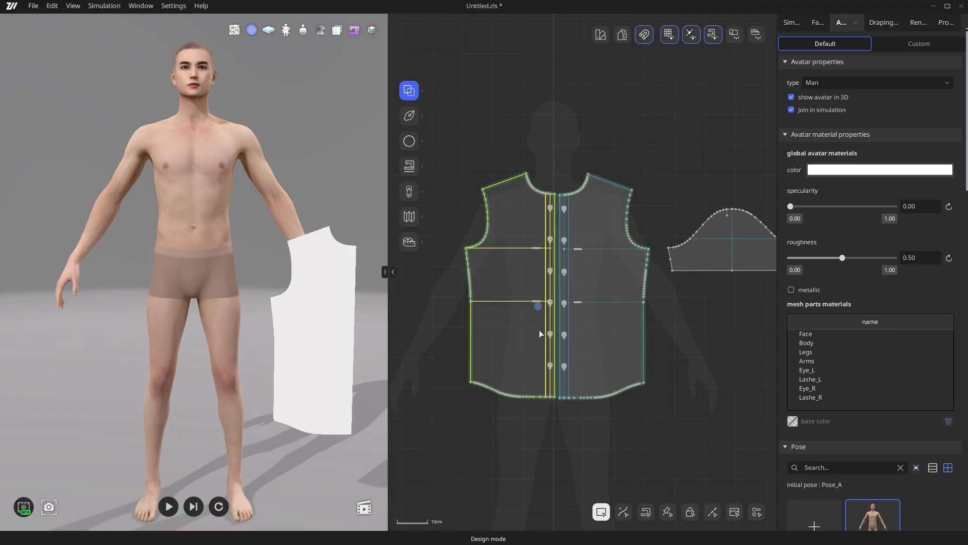
- Locate both front bodice patterns in 3D in front of the avatar
{"action": "left_click_drag", "start_coordinate": [650, 447], "coordinate": [474, 171]}
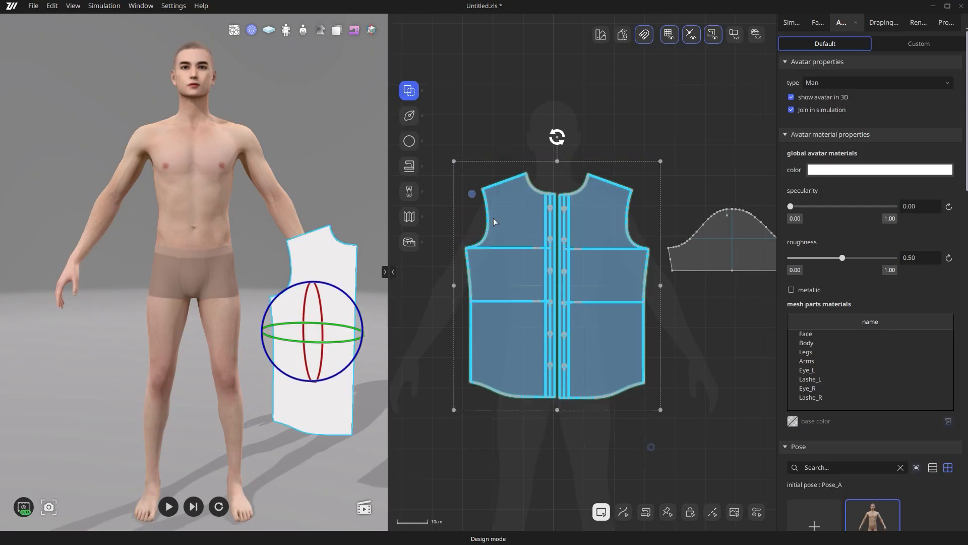
{"action": "right_click", "coordinate": [519, 247]}
{"action": "mouse_move", "coordinate": [565, 400]}
{"action": "left_click", "coordinate": [664, 398]}
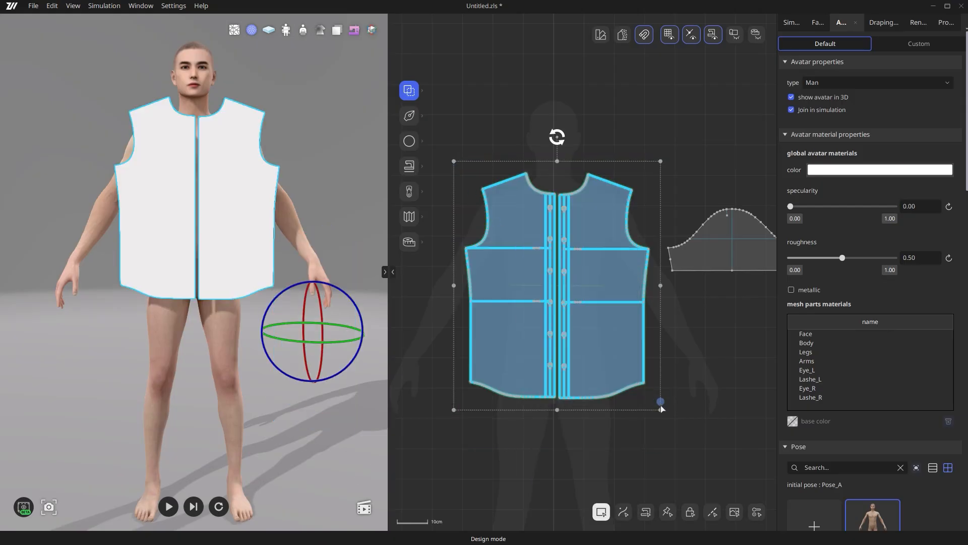
{"action": "left_click", "coordinate": [684, 403]}
- Locate the sleeve pattern in 3D beside the avatar
{"action": "middle_click_drag", "start_coordinate": [715, 373], "coordinate": [584, 391]}
{"action": "left_click", "coordinate": [602, 269]}
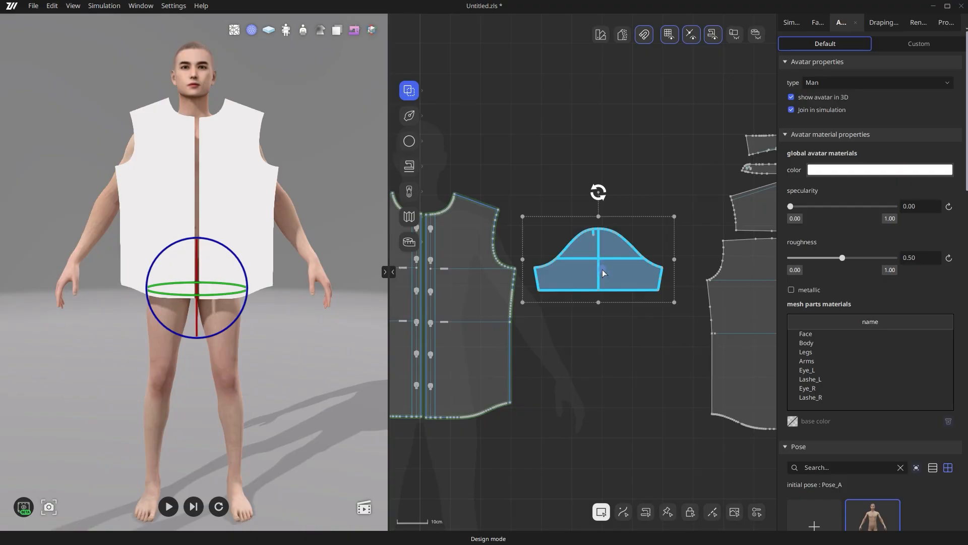
{"action": "right_click", "coordinate": [602, 269]}
{"action": "left_click", "coordinate": [741, 421]}
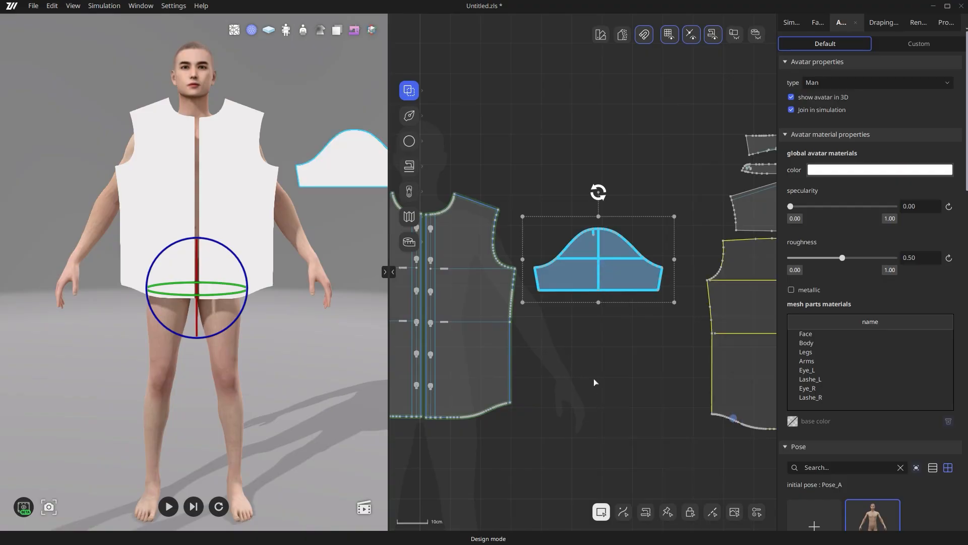
- Quick move the sleeve onto the avatar's left upper arm by matching two points on the sleeve with two on the arm
{"action": "left_click", "coordinate": [52, 6]}
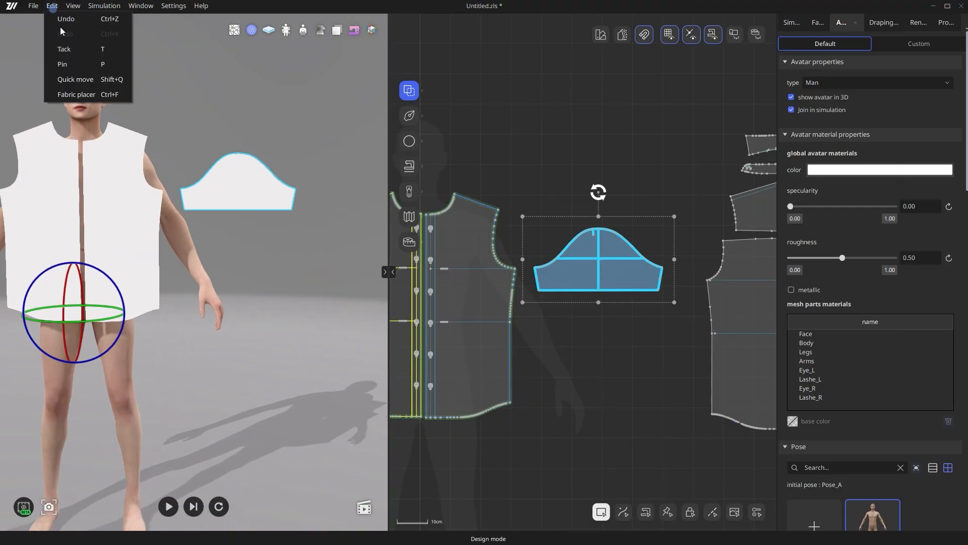
{"action": "left_click", "coordinate": [88, 86]}
{"action": "left_click", "coordinate": [235, 157]}
{"action": "left_click", "coordinate": [241, 191]}
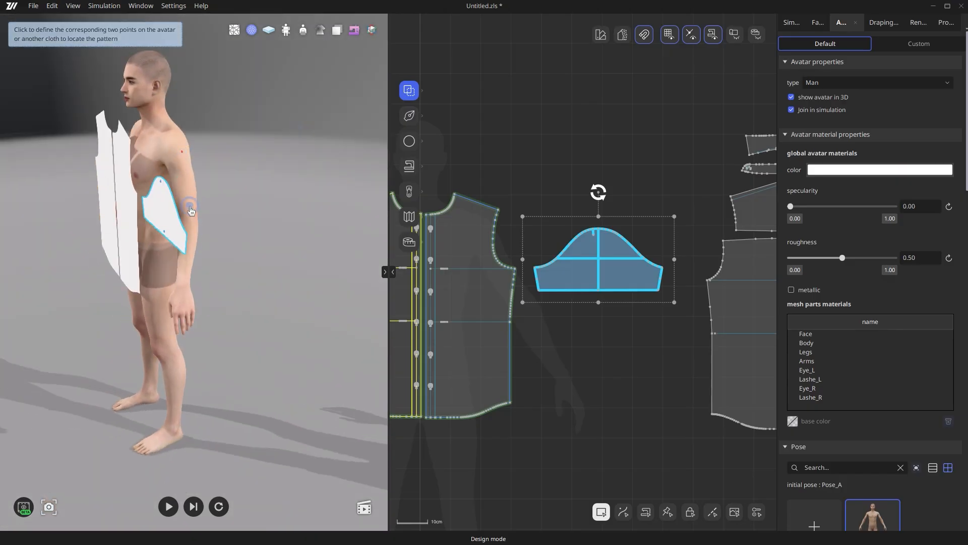
{"action": "left_click", "coordinate": [190, 209]}
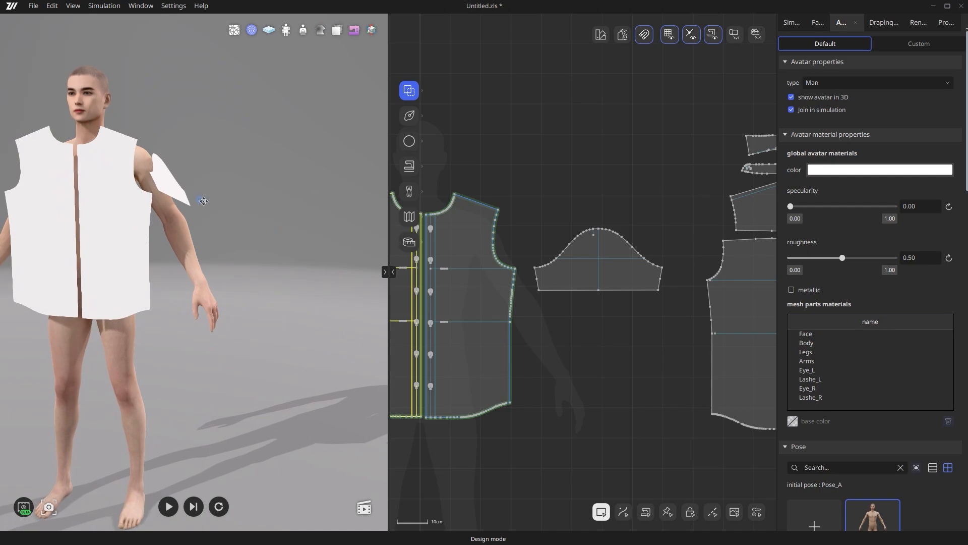
- Bend the sleeve around the arm by setting its X axis deformation to -53
{"action": "left_click", "coordinate": [564, 272]}
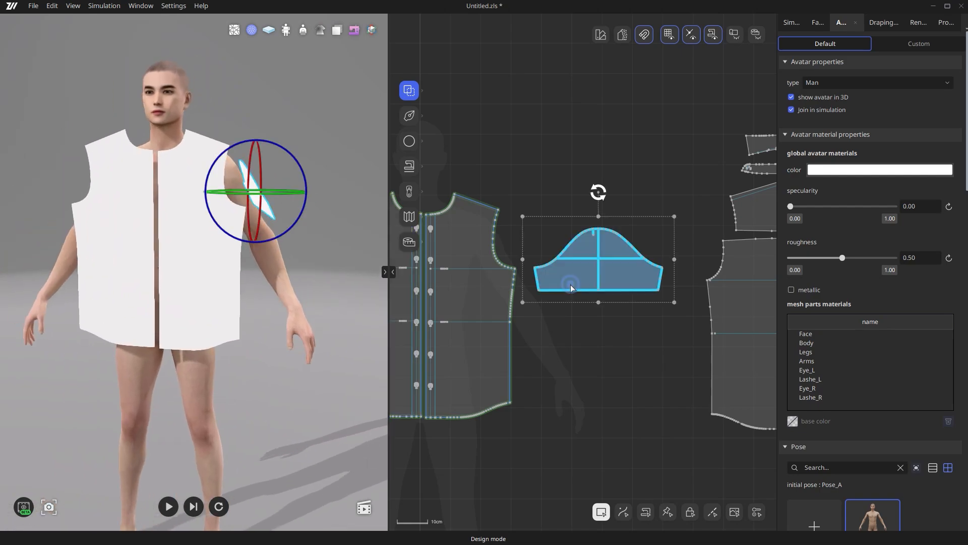
{"action": "left_click", "coordinate": [947, 23]}
{"action": "left_click_drag", "start_coordinate": [841, 78], "coordinate": [814, 79]}
{"action": "mouse_move", "coordinate": [335, 162]}
{"action": "right_mouse_down"}
{"action": "mouse_move", "coordinate": [236, 132]}
{"action": "mouse_move", "coordinate": [340, 166]}
{"action": "right_mouse_up"}
{"action": "left_click", "coordinate": [606, 326]}
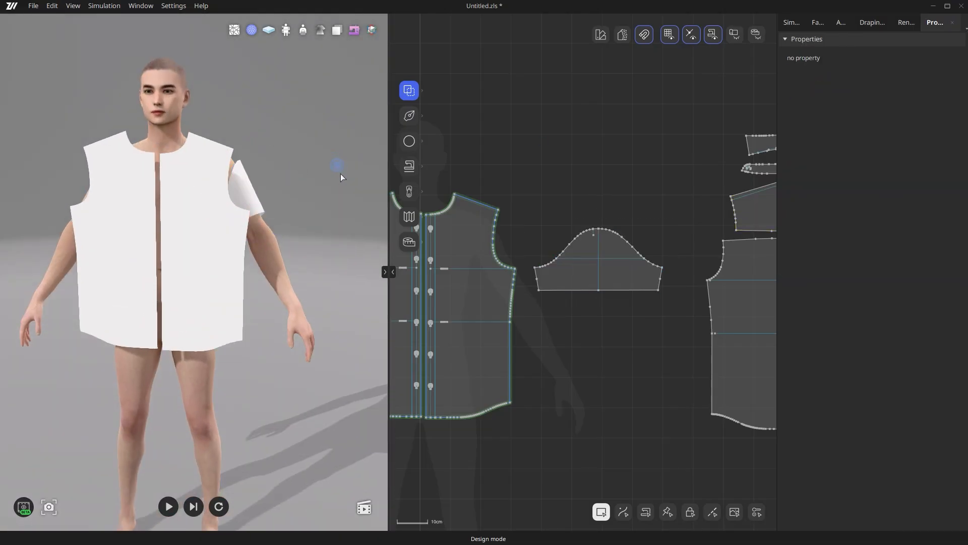
- Mirror the sleeve pattern and place the copy directly below the original for the opposite arm
{"action": "left_click", "coordinate": [602, 281]}
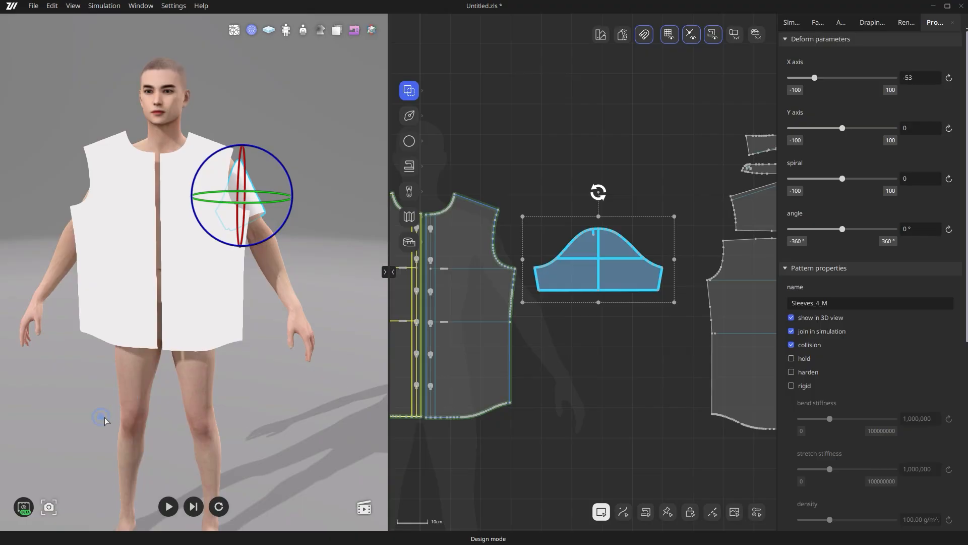
{"action": "right_click", "coordinate": [630, 256]}
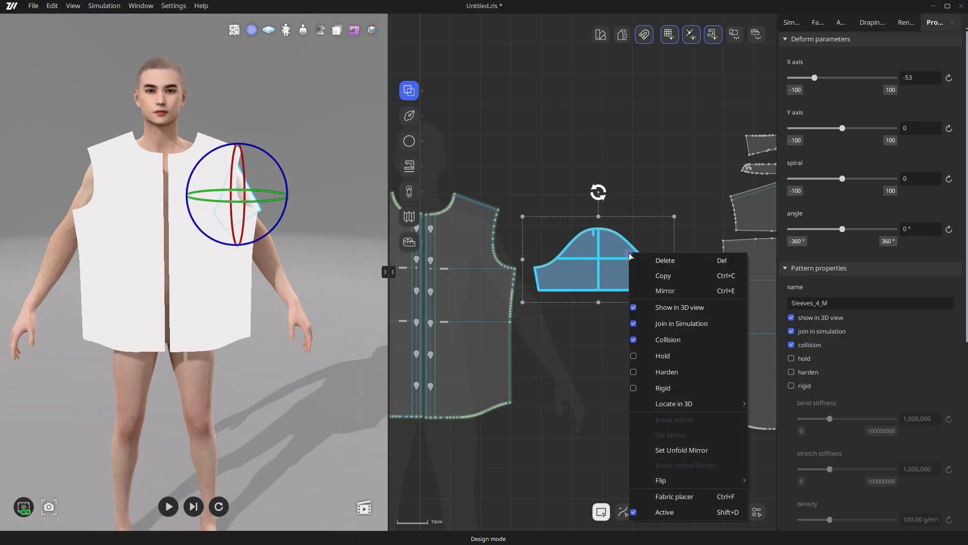
{"action": "left_click", "coordinate": [640, 291]}
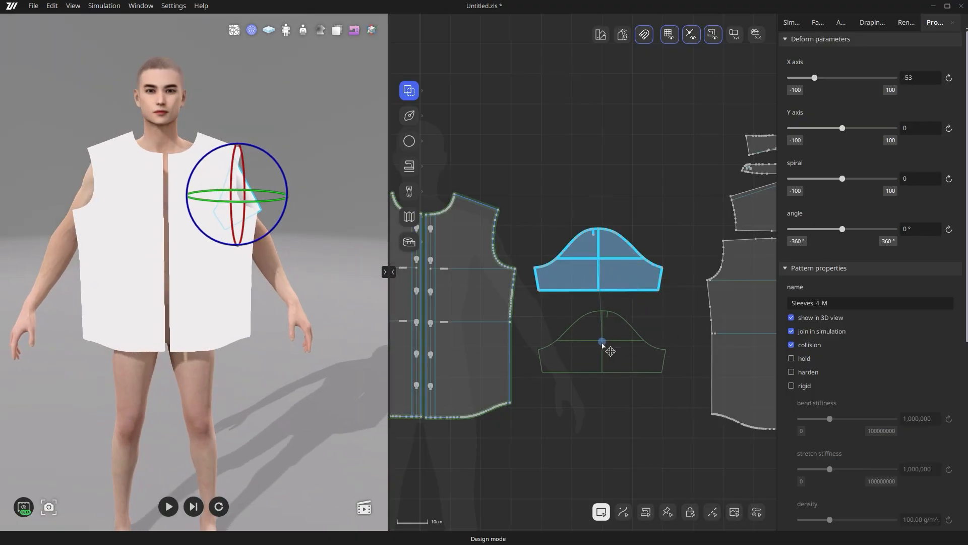
{"action": "left_click", "coordinate": [603, 343]}
{"action": "right_click_drag", "start_coordinate": [101, 411], "coordinate": [496, 385]}
{"action": "middle_click_drag", "start_coordinate": [252, 357], "coordinate": [214, 377]}
{"action": "left_click", "coordinate": [271, 387]}
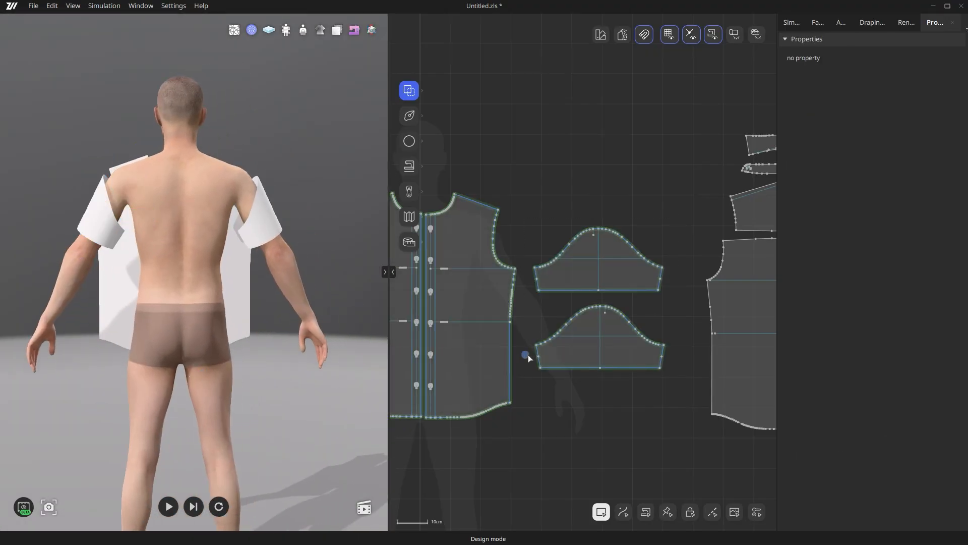
- Cut the back body, yoke, collar band and collar apart along their centre lines with Scissor
{"action": "scroll", "coordinate": [529, 356], "scroll_direction": "down", "scroll_amount": 5}
{"action": "middle_click_drag", "start_coordinate": [603, 373], "coordinate": [450, 365]}
{"action": "scroll", "coordinate": [519, 342], "scroll_direction": "up", "scroll_amount": 4}
{"action": "left_click", "coordinate": [622, 509]}
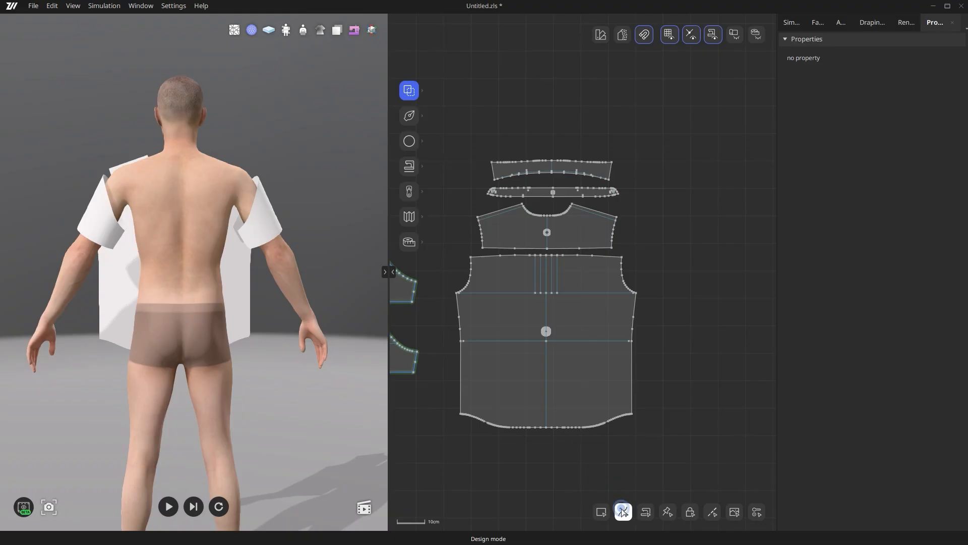
{"action": "left_click", "coordinate": [547, 399]}
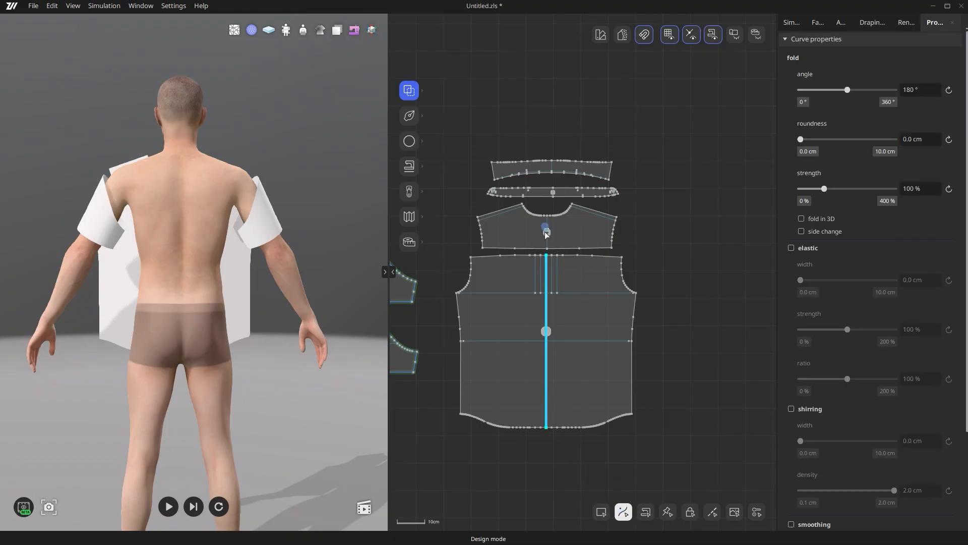
{"action": "scroll", "coordinate": [548, 224], "scroll_direction": "up", "scroll_amount": 3}
{"action": "scroll", "coordinate": [564, 174], "scroll_direction": "up", "scroll_amount": 4, "text": "shift"}
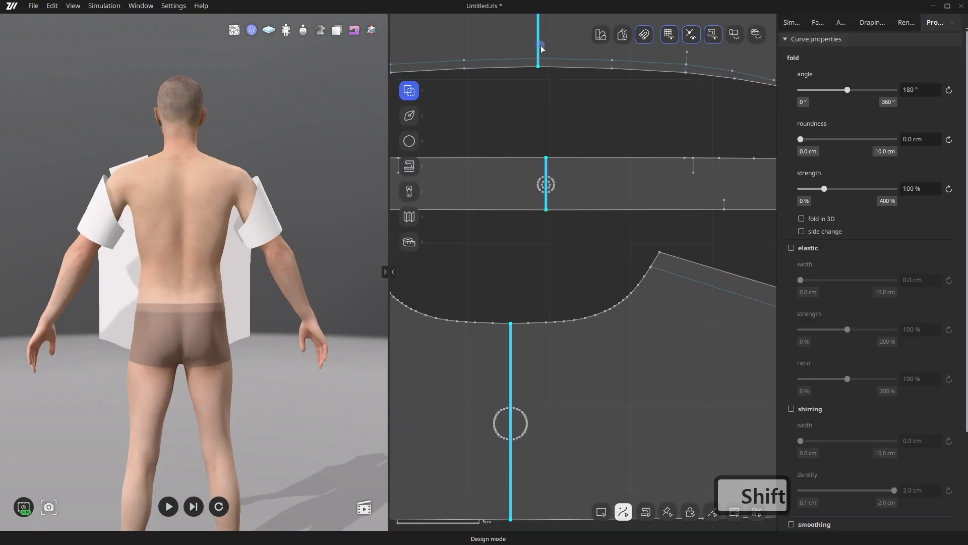
{"action": "scroll", "coordinate": [541, 50], "scroll_direction": "down", "scroll_amount": 5, "text": "shift"}
{"action": "scroll", "coordinate": [528, 294], "scroll_direction": "up", "scroll_amount": 2, "text": "shift"}
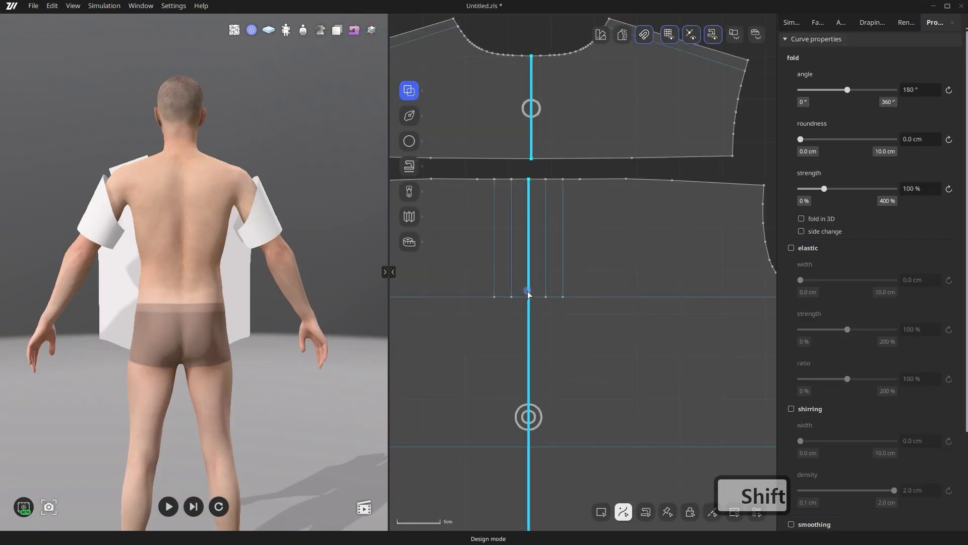
{"action": "right_click", "coordinate": [528, 293]}
{"action": "left_click", "coordinate": [558, 346]}
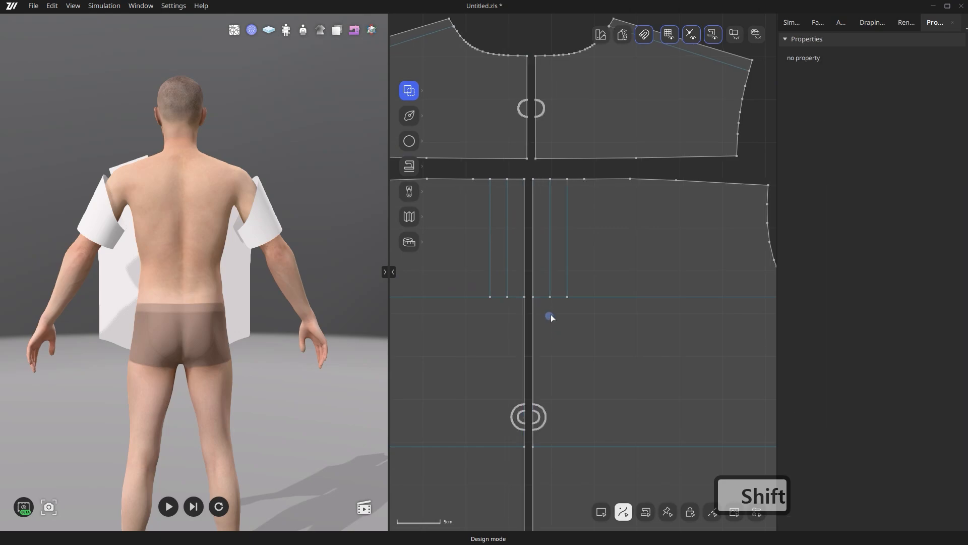
- Delete the right-hand halves of the split back body, yoke, collar band and collar patterns
{"action": "scroll", "coordinate": [551, 316], "scroll_direction": "down", "scroll_amount": 5, "text": "shift"}
{"action": "left_click", "coordinate": [602, 512]}
{"action": "left_click_drag", "start_coordinate": [697, 470], "coordinate": [583, 149]}
{"action": "key", "text": "Delete"}
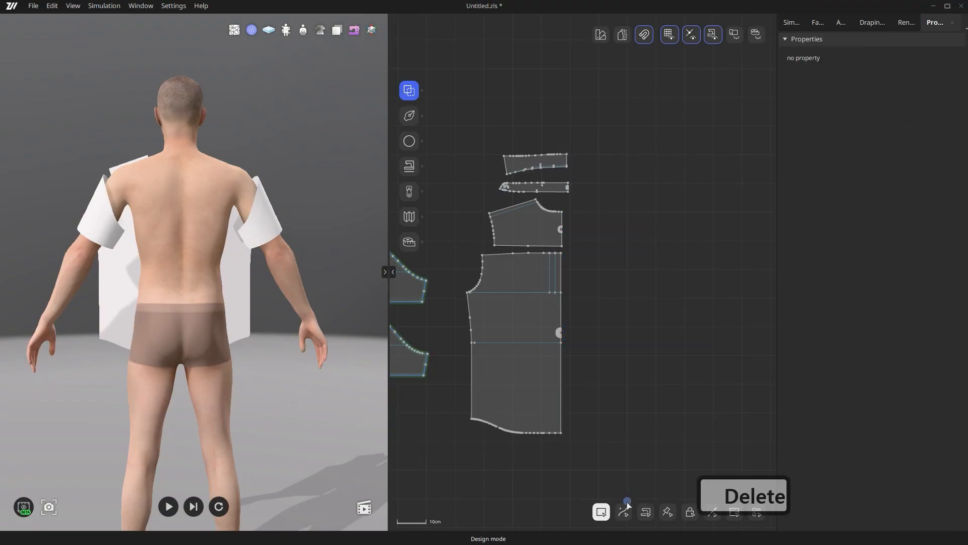
- Apply Unfold Mirror to the back body and back yoke about their centre edges
{"action": "left_click", "coordinate": [562, 371]}
{"action": "right_click", "coordinate": [563, 371]}
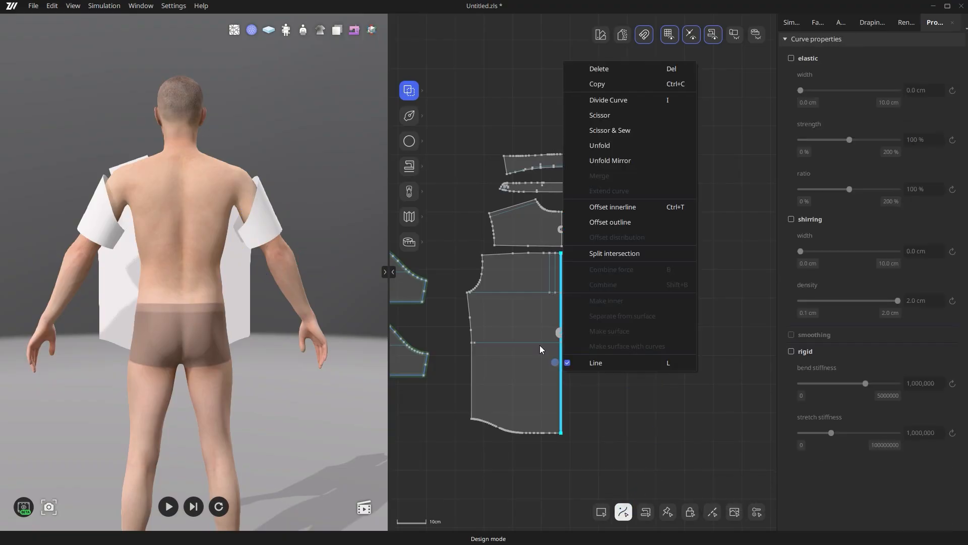
{"action": "left_click", "coordinate": [588, 161]}
{"action": "left_click", "coordinate": [562, 218]}
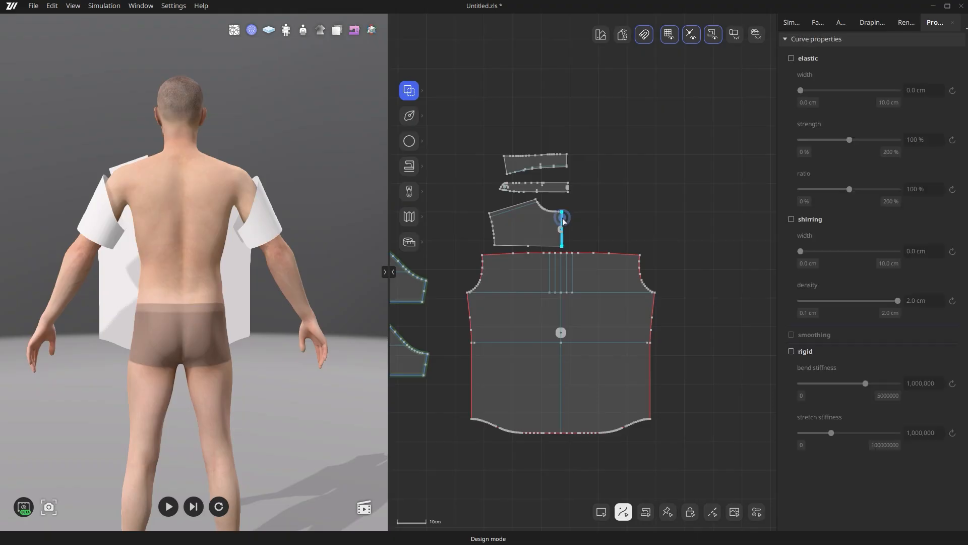
{"action": "right_click", "coordinate": [561, 220]}
{"action": "left_click", "coordinate": [588, 317]}
- Apply Unfold Mirror to the collar band and the collar about their centre edges
{"action": "scroll", "coordinate": [570, 182], "scroll_direction": "up", "scroll_amount": 5}
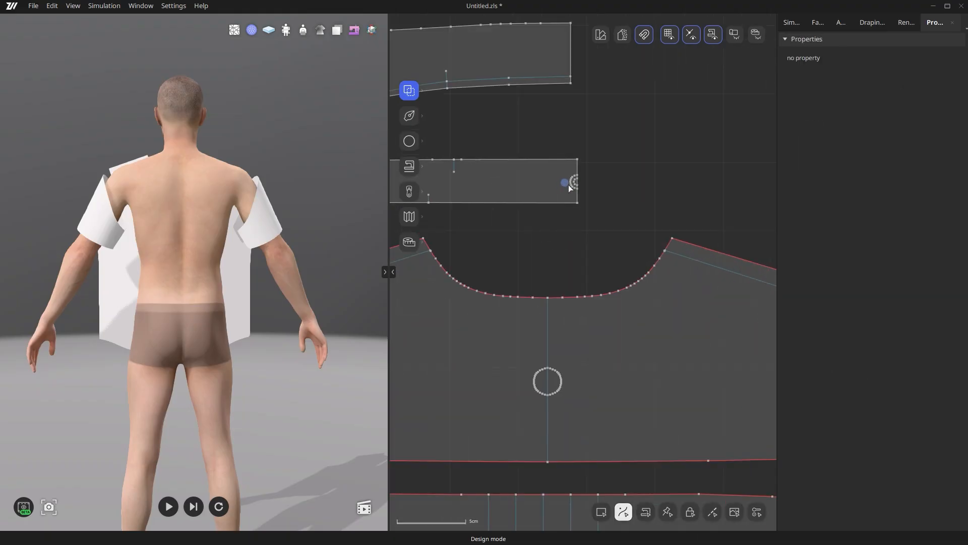
{"action": "left_click", "coordinate": [592, 293]}
{"action": "middle_click_drag", "start_coordinate": [616, 107], "coordinate": [593, 238]}
{"action": "left_click", "coordinate": [545, 177]}
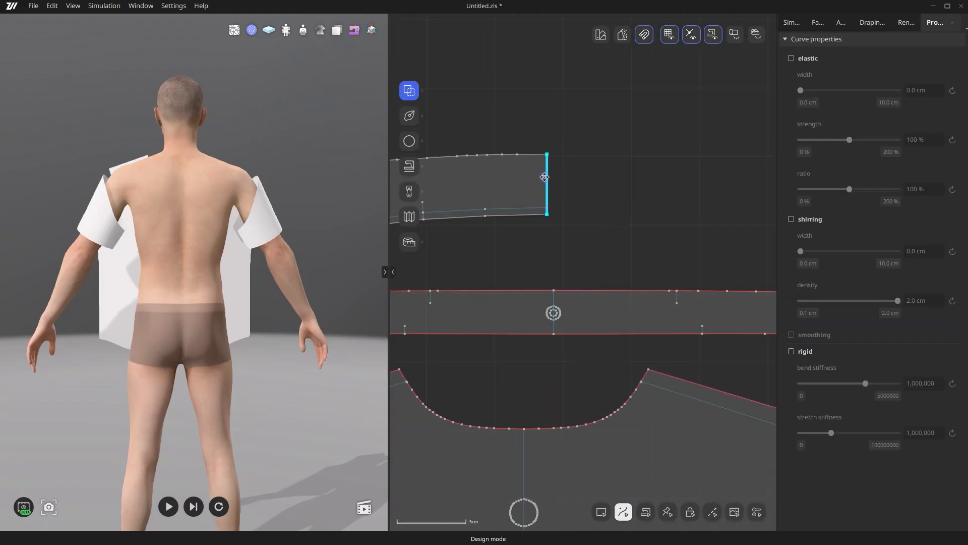
{"action": "right_click", "coordinate": [546, 178]}
{"action": "left_click", "coordinate": [592, 277]}
{"action": "scroll", "coordinate": [621, 230], "scroll_direction": "down", "scroll_amount": 5}
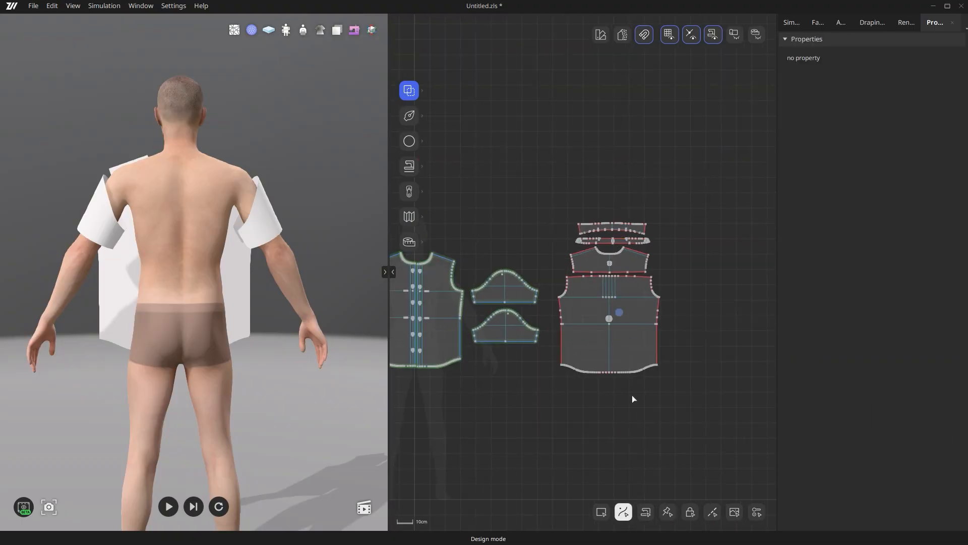
- Move the back body, yoke, collar band and collar patterns together into place behind the avatar
{"action": "left_click", "coordinate": [600, 513]}
{"action": "left_click_drag", "start_coordinate": [728, 425], "coordinate": [552, 202]}
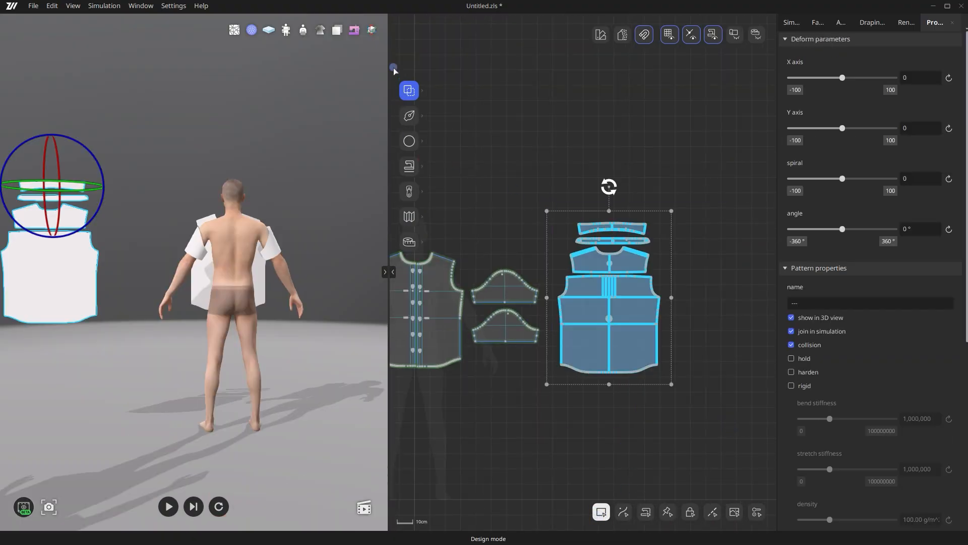
{"action": "left_click", "coordinate": [372, 31]}
{"action": "left_click_drag", "start_coordinate": [27, 187], "coordinate": [230, 190]}
{"action": "right_click_drag", "start_coordinate": [92, 302], "coordinate": [333, 298]}
{"action": "scroll", "coordinate": [250, 246], "scroll_direction": "up", "scroll_amount": 4}
{"action": "right_click_drag", "start_coordinate": [325, 264], "coordinate": [346, 275]}
{"action": "left_click", "coordinate": [338, 274]}
- Curve the back body pattern around the avatar with an X axis deform of -34
{"action": "left_click", "coordinate": [587, 326]}
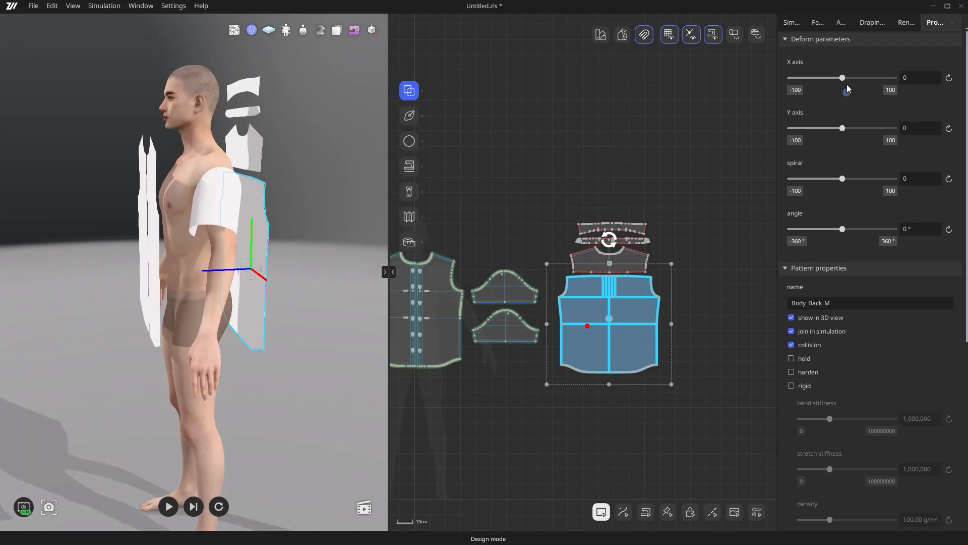
{"action": "left_click_drag", "start_coordinate": [842, 78], "coordinate": [834, 78]}
{"action": "right_click_drag", "start_coordinate": [343, 326], "coordinate": [262, 303]}
{"action": "left_click_drag", "start_coordinate": [839, 81], "coordinate": [827, 81]}
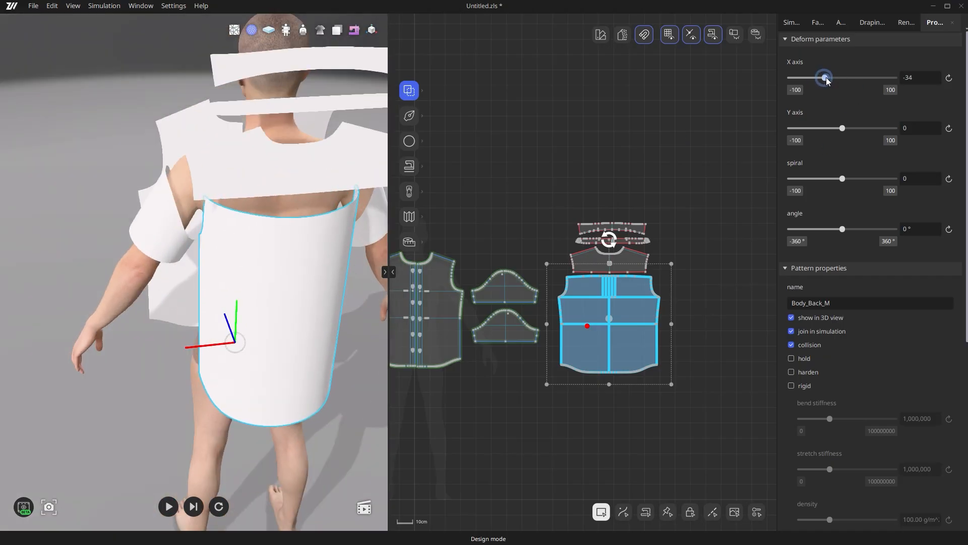
{"action": "left_click", "coordinate": [101, 442]}
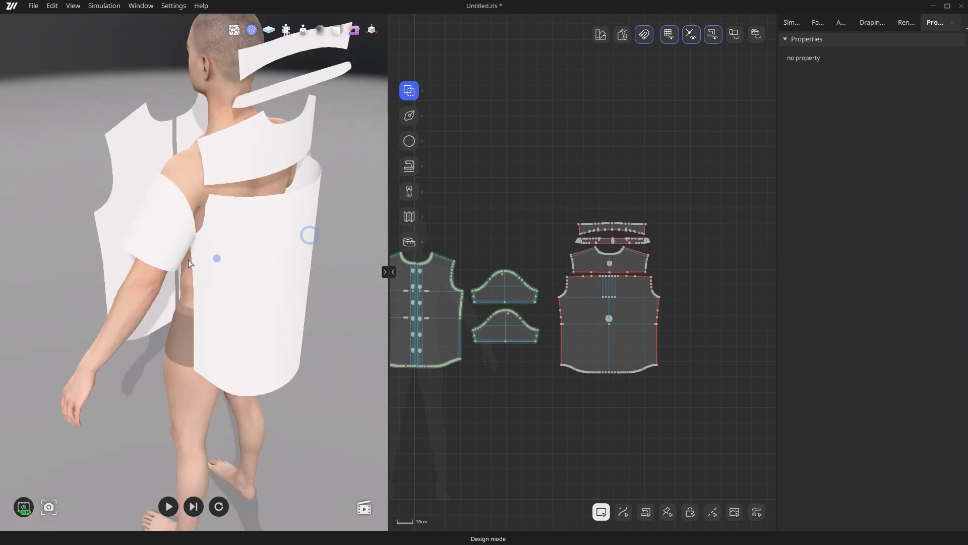
- Move the collar band to the avatar's neck and wrap it around with a negative X axis deform
{"action": "right_click_drag", "start_coordinate": [188, 264], "coordinate": [309, 237]}
{"action": "middle_click_drag", "start_coordinate": [309, 104], "coordinate": [310, 227]}
{"action": "left_click", "coordinate": [238, 174]}
{"action": "left_click_drag", "start_coordinate": [238, 174], "coordinate": [195, 178]}
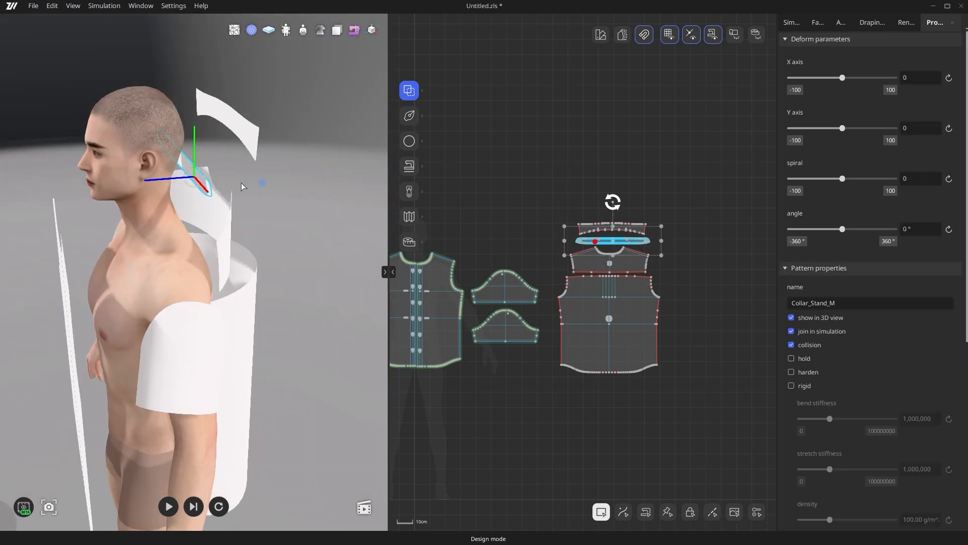
{"action": "right_click_drag", "start_coordinate": [242, 187], "coordinate": [200, 173]}
{"action": "left_click_drag", "start_coordinate": [193, 196], "coordinate": [191, 198]}
{"action": "left_click_drag", "start_coordinate": [842, 75], "coordinate": [826, 75]}
{"action": "right_click_drag", "start_coordinate": [307, 231], "coordinate": [558, 245]}
{"action": "left_click_drag", "start_coordinate": [826, 77], "coordinate": [813, 77]}
{"action": "left_click", "coordinate": [327, 170]}
- Move the collar close behind the avatar's head and set its X axis deform to -18
{"action": "right_click_drag", "start_coordinate": [326, 170], "coordinate": [103, 150]}
{"action": "left_click", "coordinate": [235, 125]}
{"action": "left_click_drag", "start_coordinate": [194, 135], "coordinate": [157, 136]}
{"action": "left_click", "coordinate": [795, 90]}
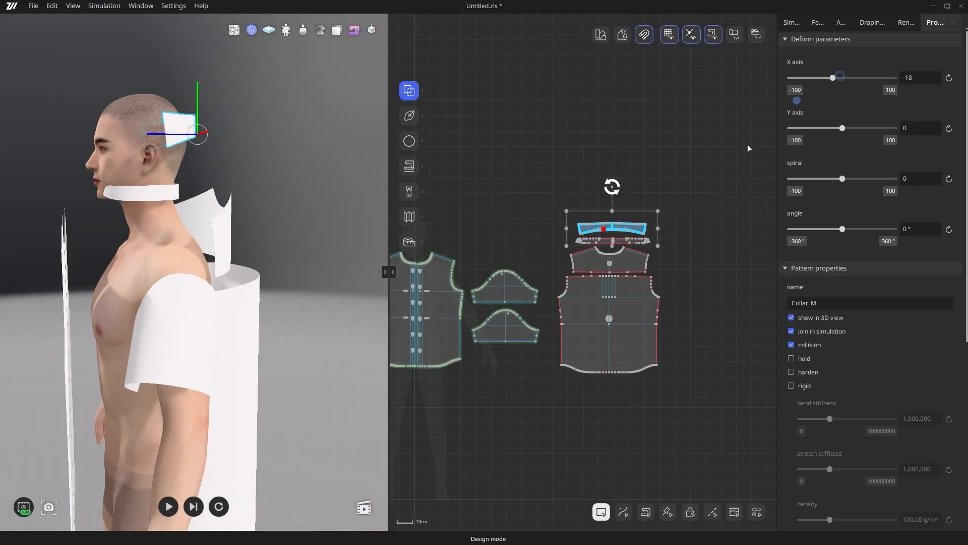
{"action": "left_click", "coordinate": [728, 159]}
- Select both halves of the collar's inner fold line, enable fold in 3D and set the fold angle to 114°
{"action": "scroll", "coordinate": [614, 229], "scroll_direction": "up", "scroll_amount": 6}
{"action": "scroll", "coordinate": [630, 184], "scroll_direction": "up", "scroll_amount": 4}
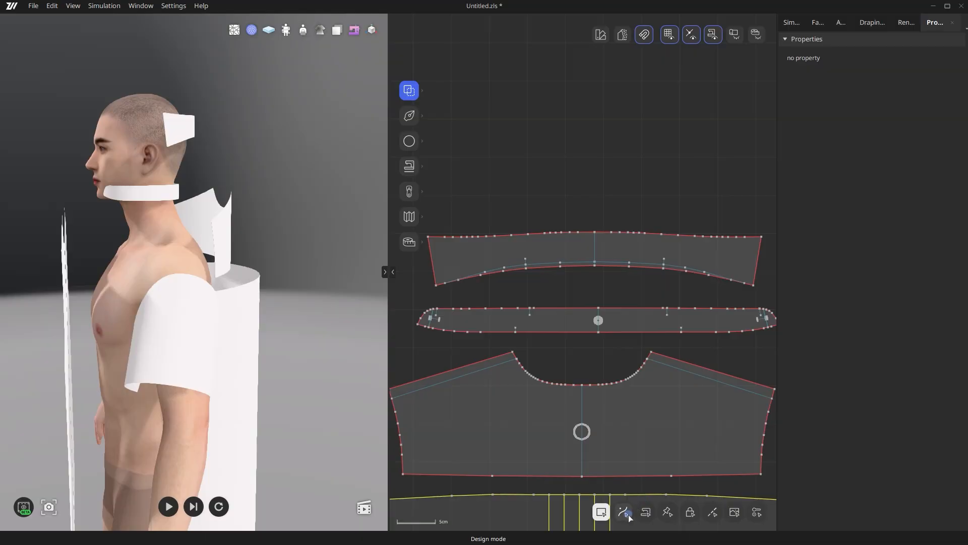
{"action": "left_click", "coordinate": [625, 512]}
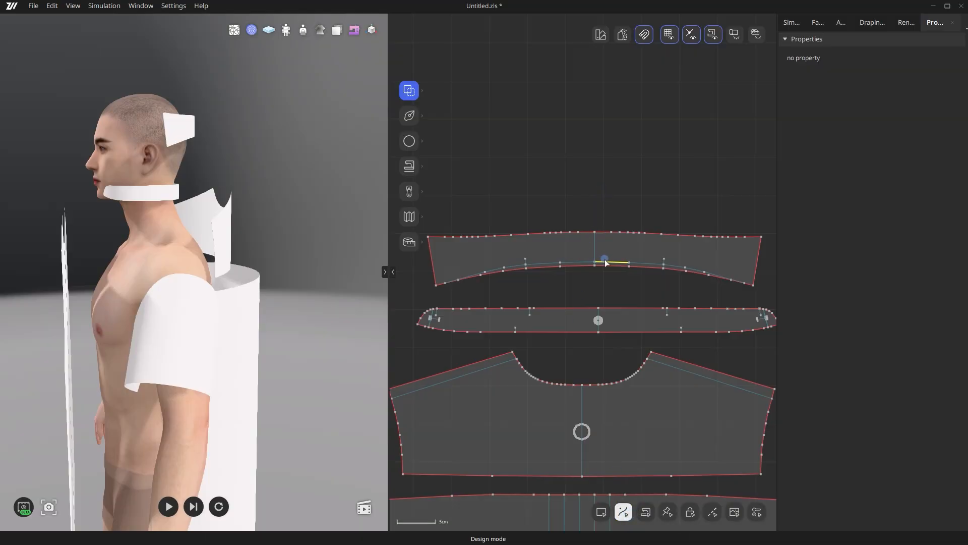
{"action": "left_click", "coordinate": [604, 260]}
{"action": "double_click", "coordinate": [604, 260]}
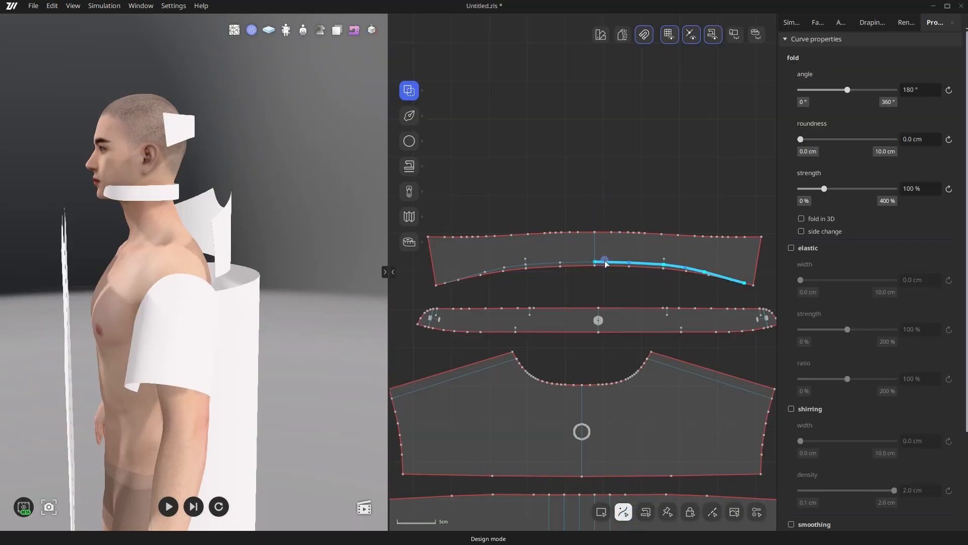
{"action": "scroll", "coordinate": [575, 269], "scroll_direction": "up", "scroll_amount": 3}
{"action": "left_click", "coordinate": [571, 262], "text": "shift"}
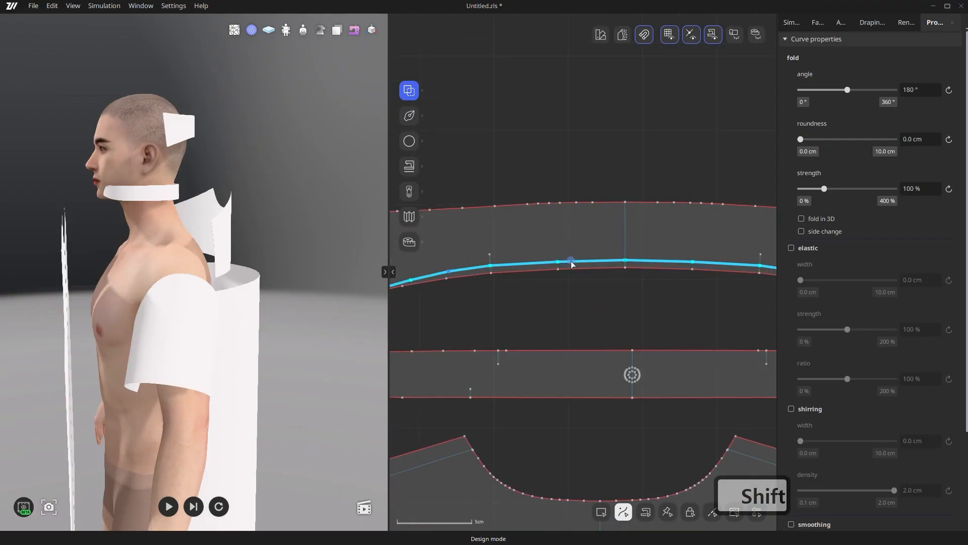
{"action": "scroll", "coordinate": [571, 267], "scroll_direction": "down", "scroll_amount": 5}
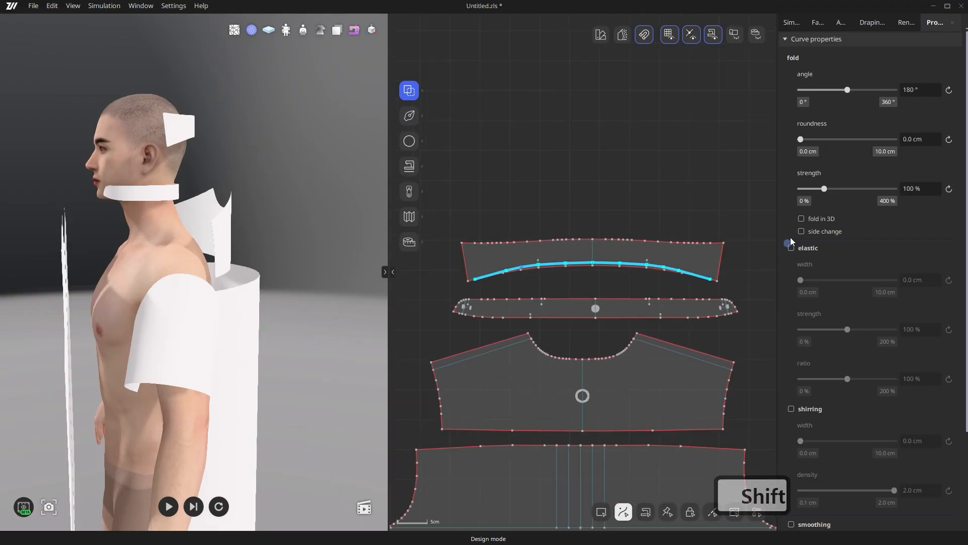
{"action": "left_click", "coordinate": [802, 219]}
{"action": "left_click_drag", "start_coordinate": [846, 90], "coordinate": [831, 89]}
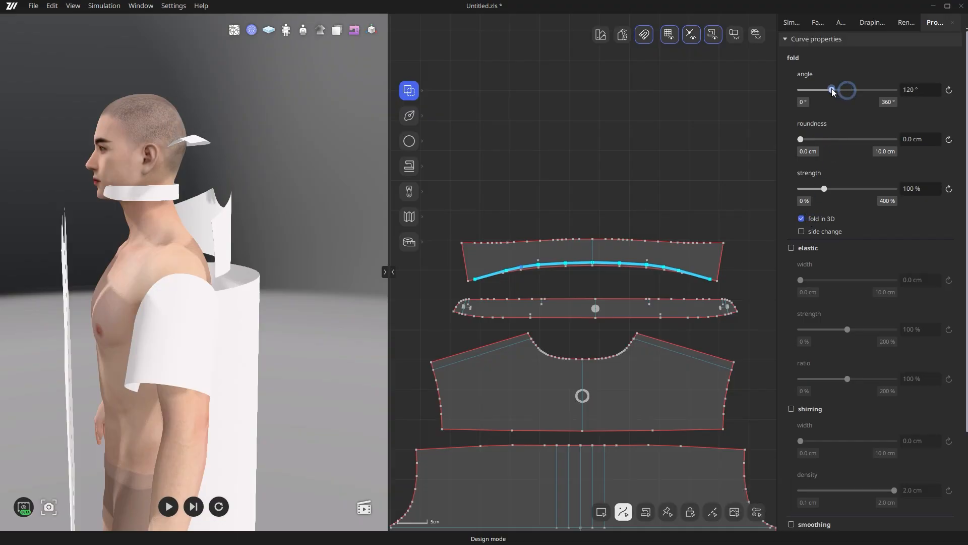
{"action": "left_click", "coordinate": [501, 169]}
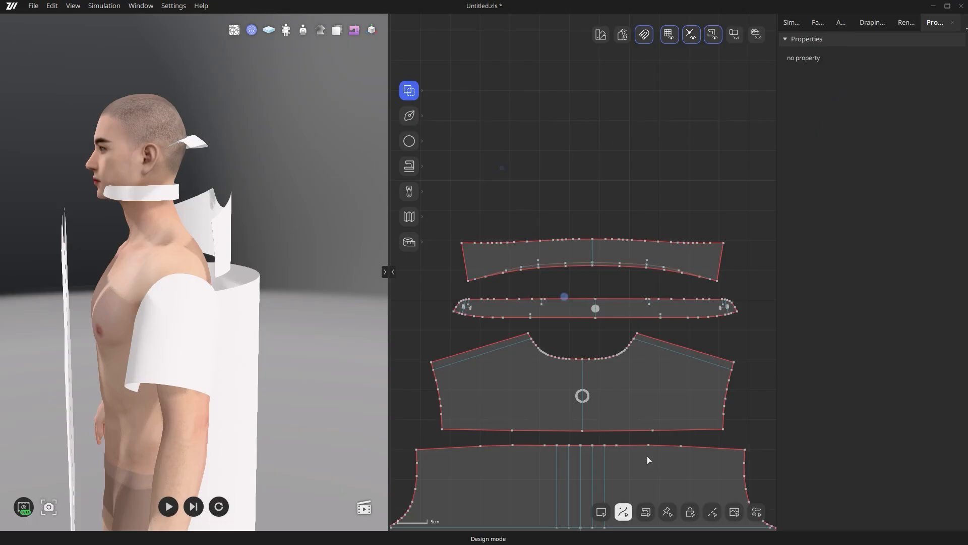
- Lower the folded collar toward the neck and bend it further around the avatar with its X axis deform
{"action": "left_click", "coordinate": [601, 512]}
{"action": "left_click", "coordinate": [532, 255]}
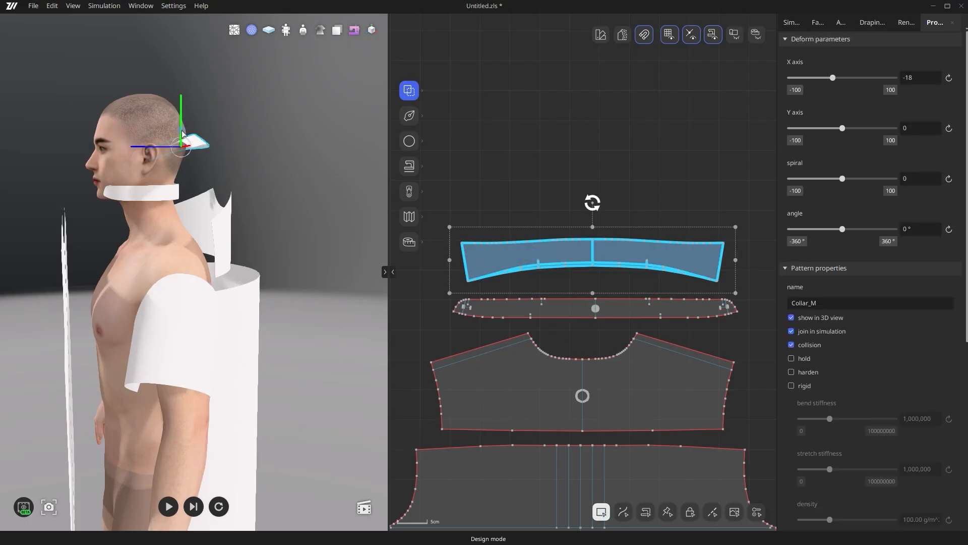
{"action": "left_click_drag", "start_coordinate": [181, 155], "coordinate": [182, 169]}
{"action": "right_click_drag", "start_coordinate": [266, 225], "coordinate": [429, 230]}
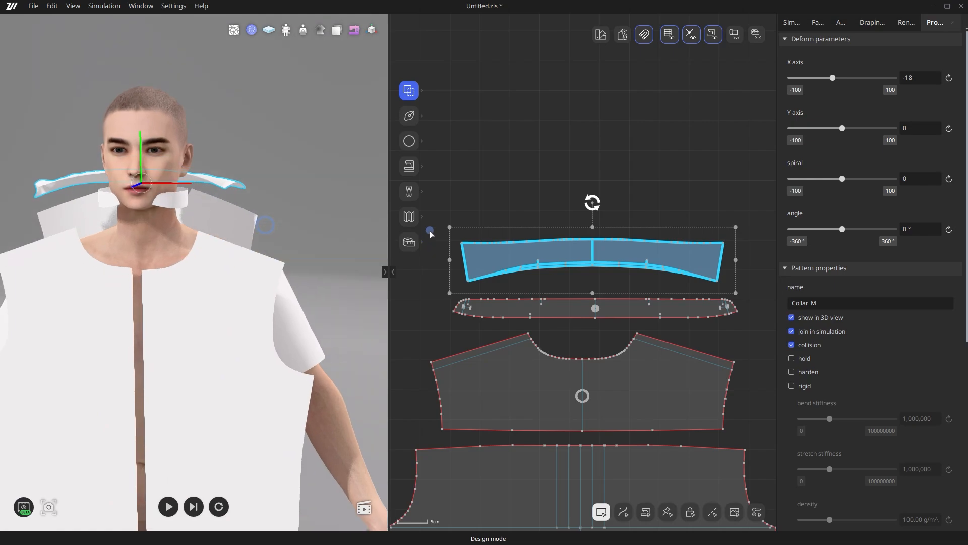
{"action": "middle_click_drag", "start_coordinate": [297, 172], "coordinate": [345, 176]}
{"action": "left_click_drag", "start_coordinate": [833, 78], "coordinate": [818, 78]}
{"action": "left_click_drag", "start_coordinate": [249, 194], "coordinate": [251, 194]}
{"action": "left_click", "coordinate": [300, 185]}
- Set the roundness of the whole collar fold line to 0.3 cm
{"action": "scroll", "coordinate": [330, 157], "scroll_direction": "up", "scroll_amount": 3}
{"action": "right_click_drag", "start_coordinate": [331, 156], "coordinate": [334, 222]}
{"action": "left_click", "coordinate": [623, 511]}
{"action": "scroll", "coordinate": [580, 264], "scroll_direction": "up", "scroll_amount": 5}
{"action": "left_click", "coordinate": [594, 263]}
{"action": "left_click", "coordinate": [634, 264], "text": "shift"}
{"action": "scroll", "coordinate": [634, 264], "scroll_direction": "down", "scroll_amount": 5}
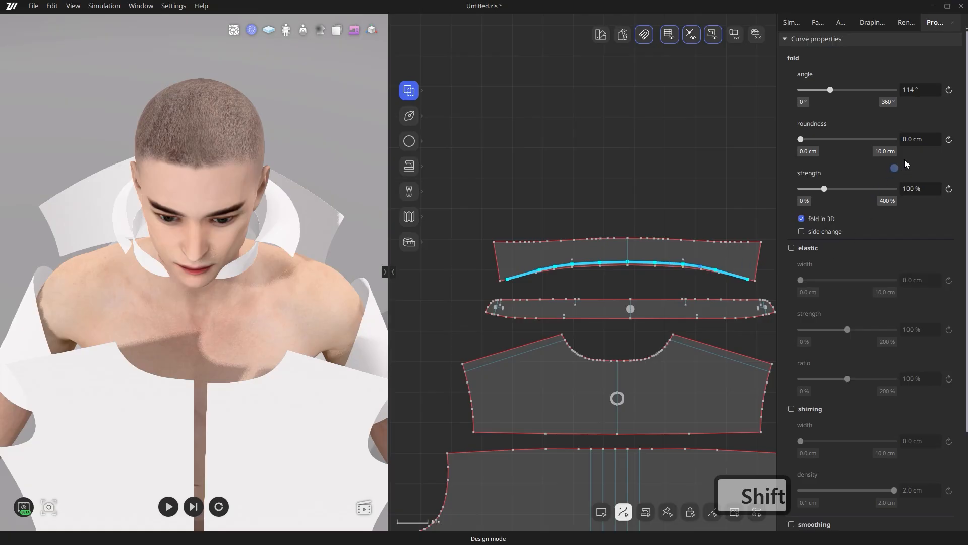
{"action": "type", "text": "0.3"}
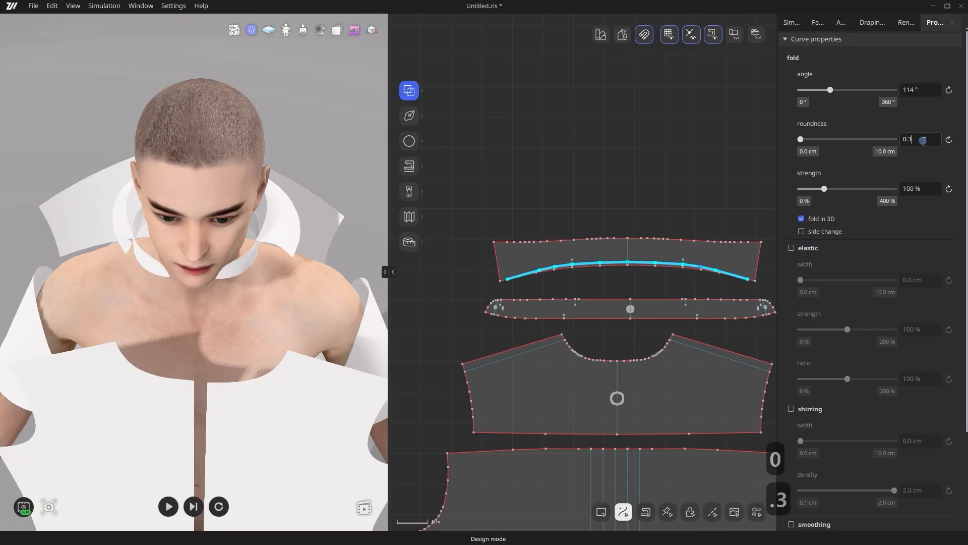
{"action": "key", "text": "Return"}
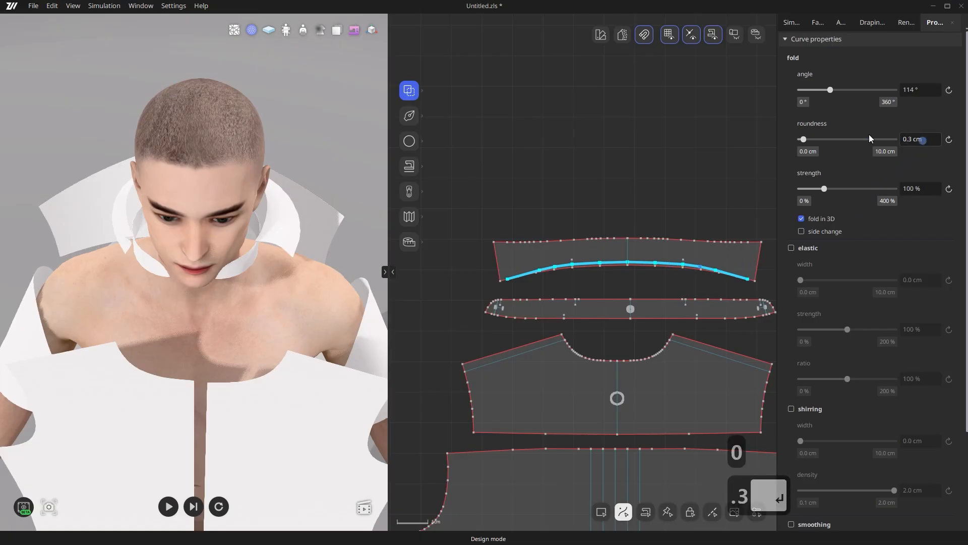
{"action": "left_click", "coordinate": [595, 191]}
- Create a knife pleat across the left-hand pleat lines of the back body, folding 0° inside and 360° outside
{"action": "scroll", "coordinate": [595, 190], "scroll_direction": "down", "scroll_amount": 4}
{"action": "scroll", "coordinate": [334, 279], "scroll_direction": "down", "scroll_amount": 5}
{"action": "right_click_drag", "start_coordinate": [334, 279], "coordinate": [335, 205]}
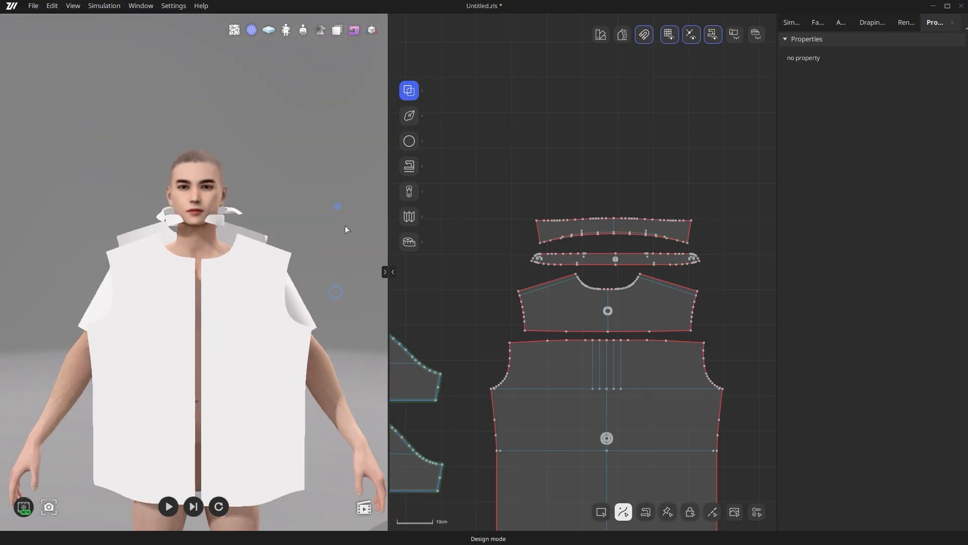
{"action": "middle_click_drag", "start_coordinate": [345, 225], "coordinate": [341, 179]}
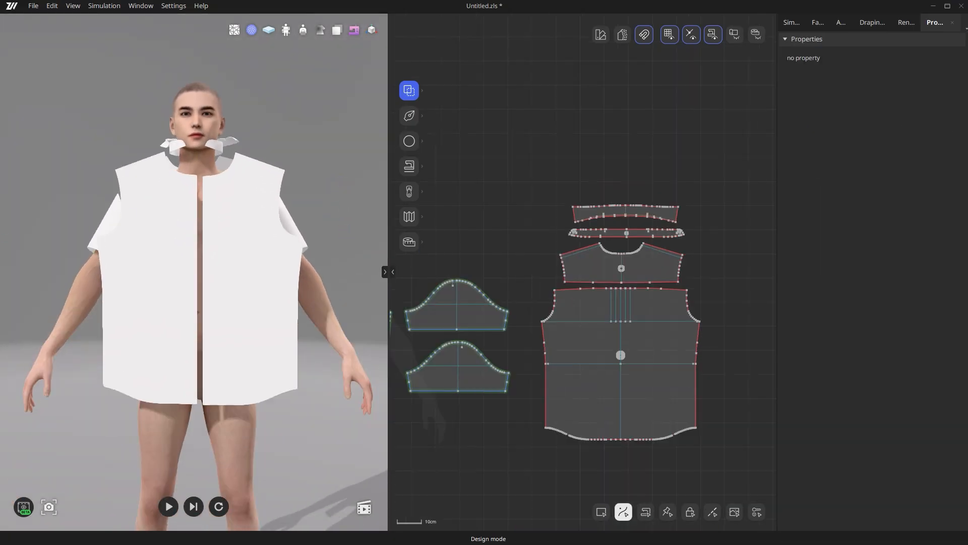
{"action": "left_click", "coordinate": [413, 220]}
{"action": "mouse_move", "coordinate": [413, 221]}
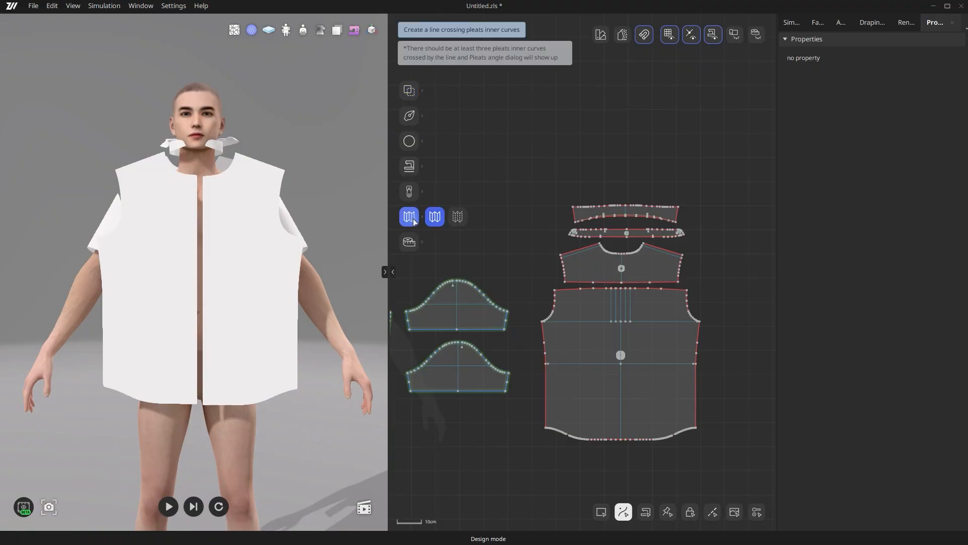
{"action": "left_click", "coordinate": [433, 219]}
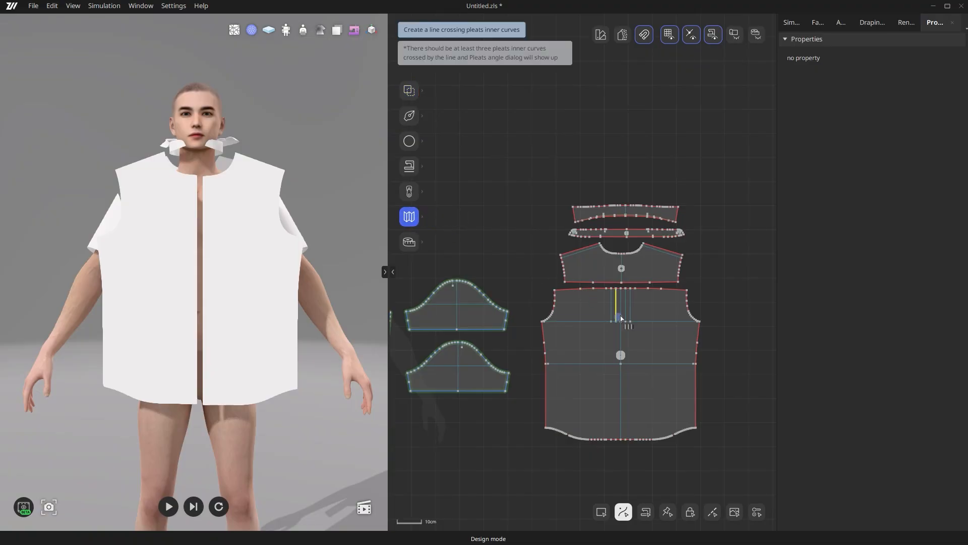
{"action": "scroll", "coordinate": [620, 317], "scroll_direction": "up", "scroll_amount": 6}
{"action": "left_click", "coordinate": [612, 300]}
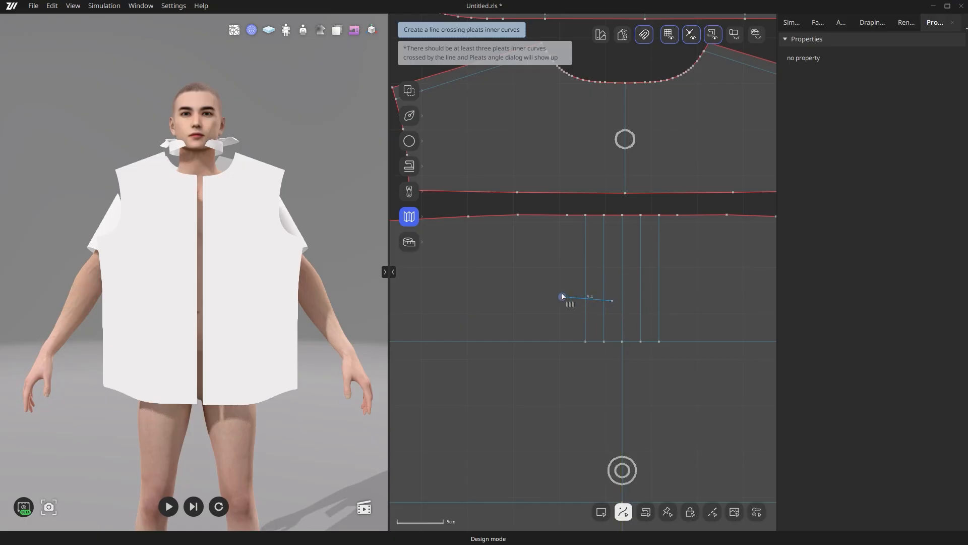
{"action": "key", "text": "Return"}
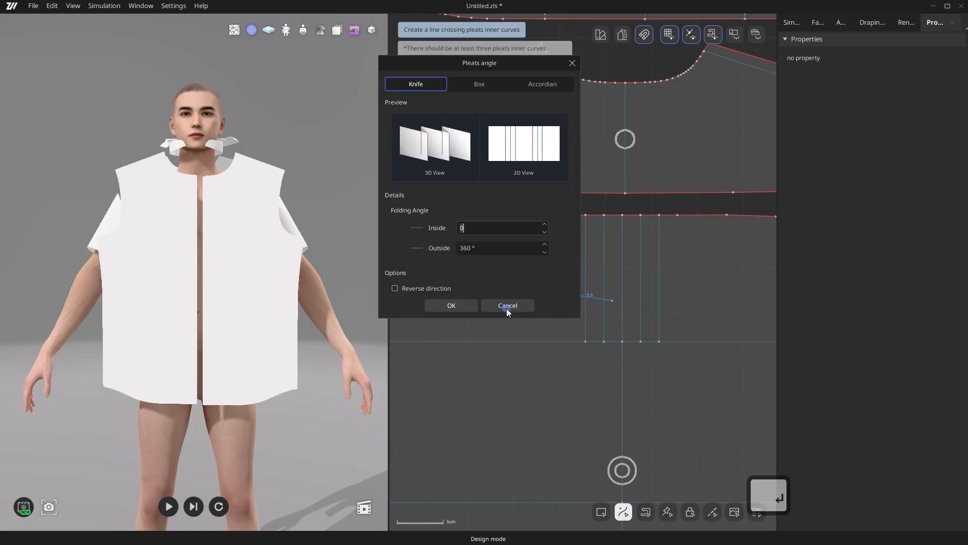
{"action": "left_click", "coordinate": [473, 308]}
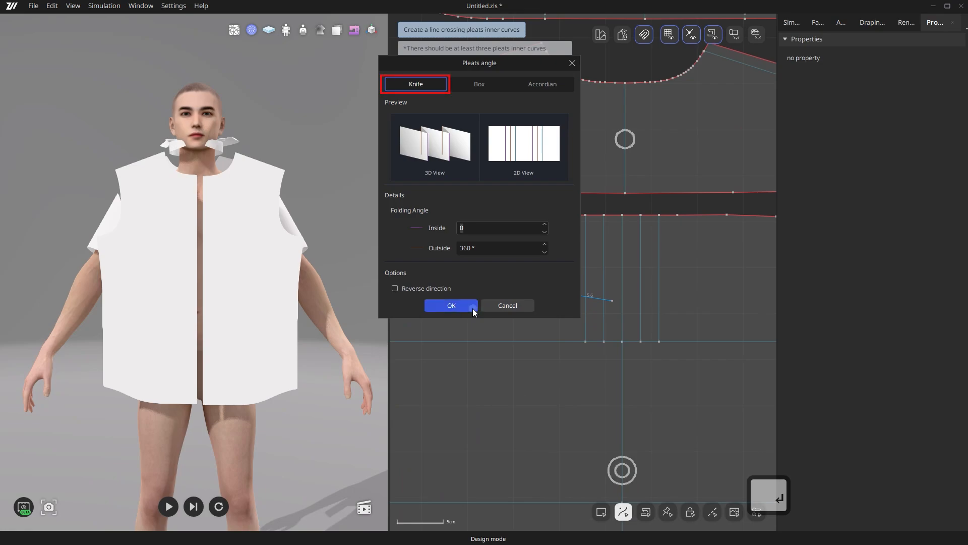
{"action": "left_click", "coordinate": [473, 307]}
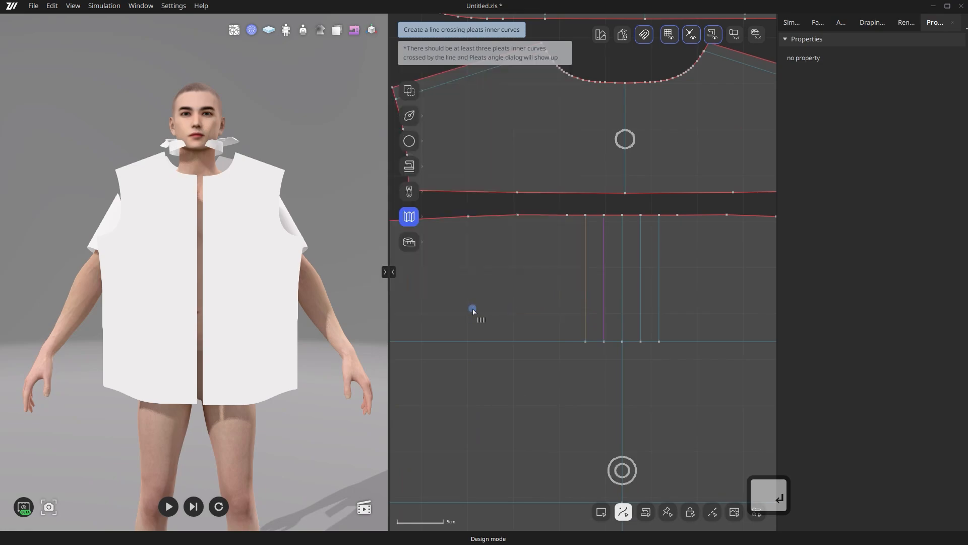
- Create a matching knife pleat outward from the centre across the right-hand pleat lines of the back body
{"action": "left_click", "coordinate": [633, 307]}
{"action": "key", "text": "Return"}
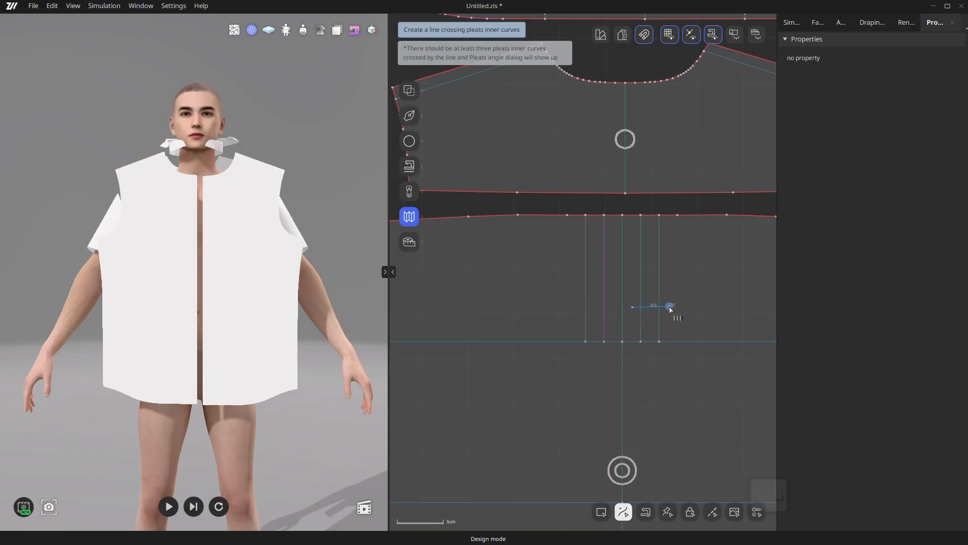
{"action": "left_click", "coordinate": [466, 309]}
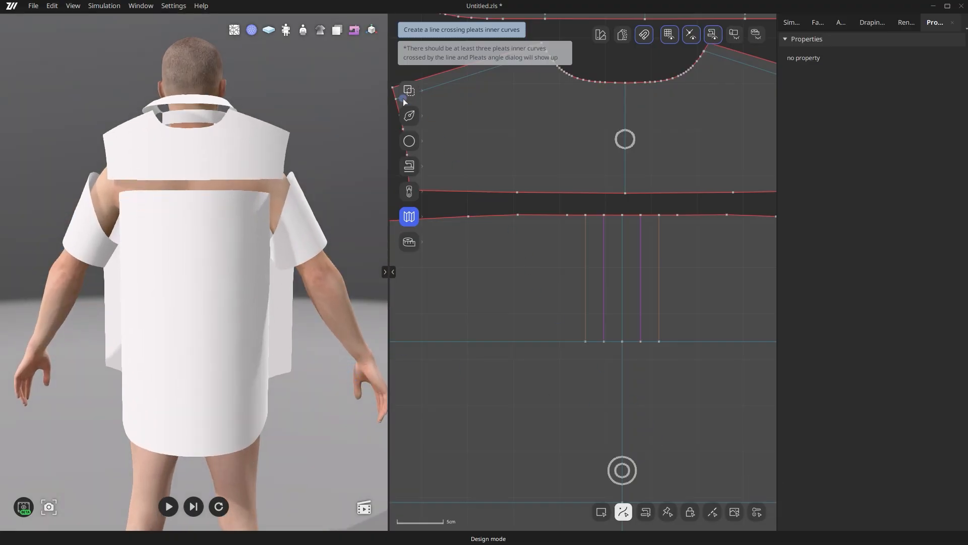
- Select the four pleat lines of the back body and enable fold in 3D for them
{"action": "left_click", "coordinate": [404, 98]}
{"action": "left_click", "coordinate": [585, 267]}
{"action": "left_click", "coordinate": [604, 280], "text": "shift"}
{"action": "left_click", "coordinate": [640, 284], "text": "shift"}
{"action": "left_click", "coordinate": [659, 284], "text": "shift"}
{"action": "left_click", "coordinate": [801, 219]}
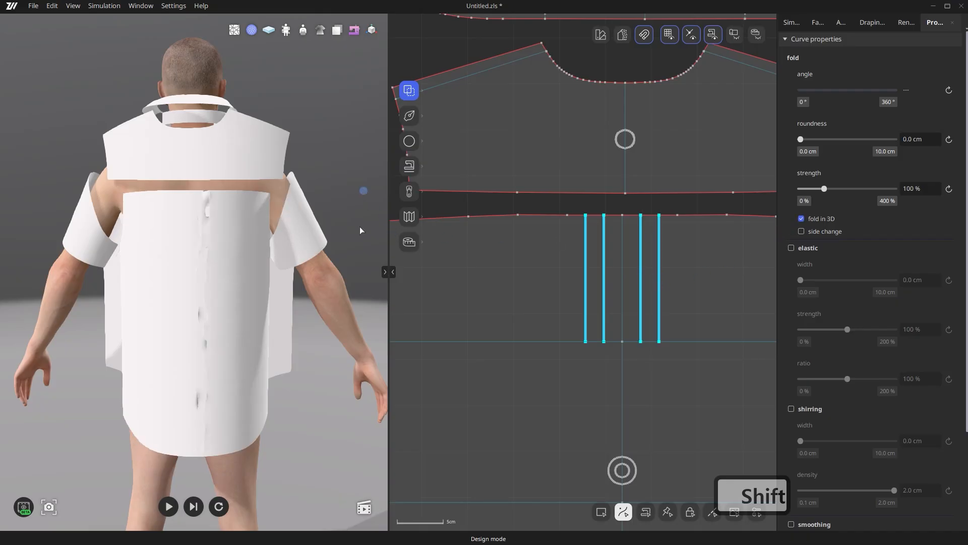
- Set the fold roundness of the four back pleat lines to 0.2 cm
{"action": "right_click_drag", "start_coordinate": [359, 230], "coordinate": [267, 326]}
{"action": "scroll", "coordinate": [265, 315], "scroll_direction": "up", "scroll_amount": 8}
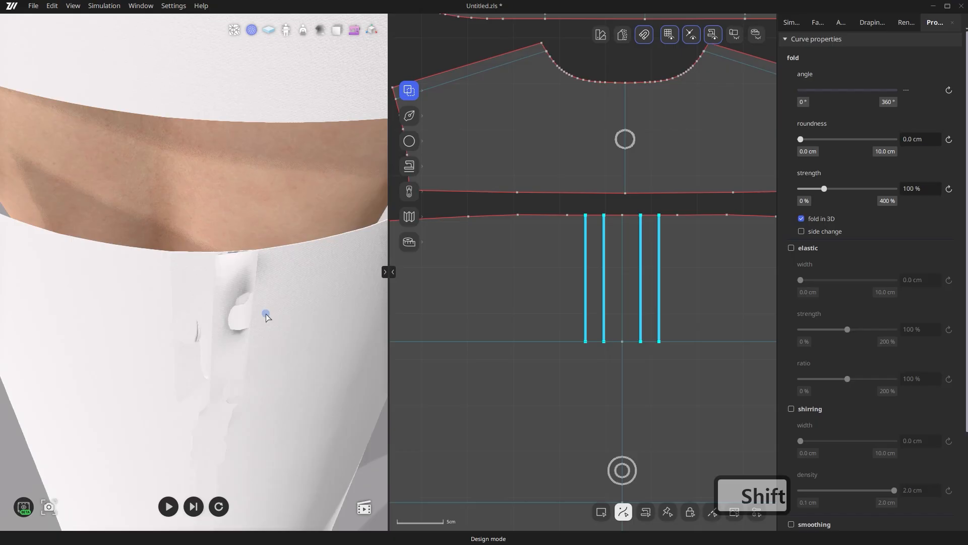
{"action": "left_click", "coordinate": [266, 314]}
{"action": "right_click_drag", "start_coordinate": [266, 315], "coordinate": [267, 267]}
{"action": "left_click", "coordinate": [538, 271]}
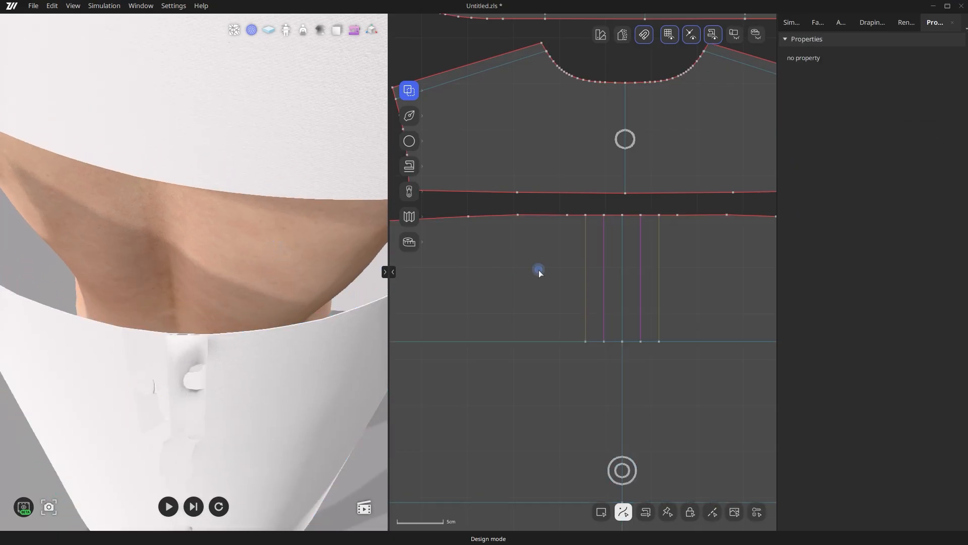
{"action": "left_click", "coordinate": [585, 274]}
{"action": "left_click", "coordinate": [604, 274], "text": "shift"}
{"action": "left_click", "coordinate": [659, 275], "text": "shift"}
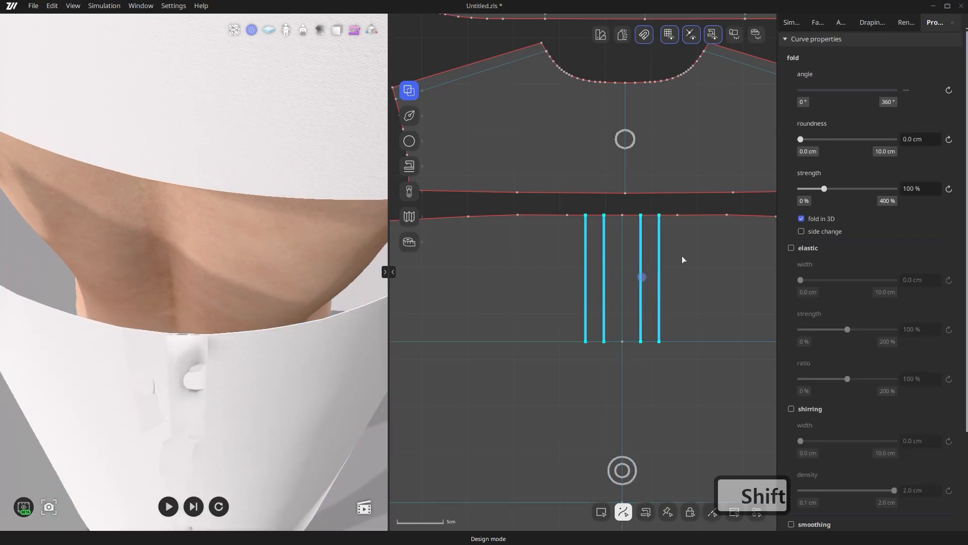
{"action": "type", "text": "0.2"}
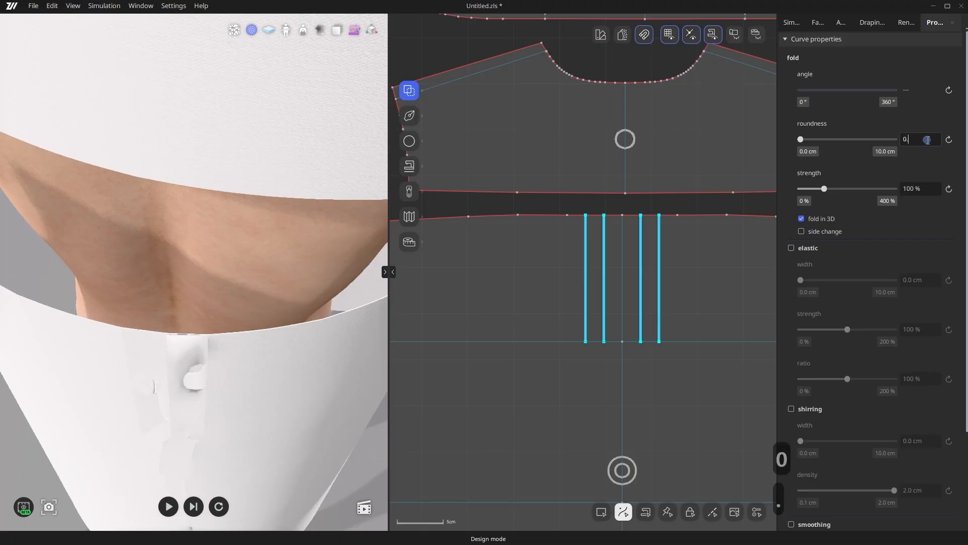
{"action": "key", "text": "Return"}
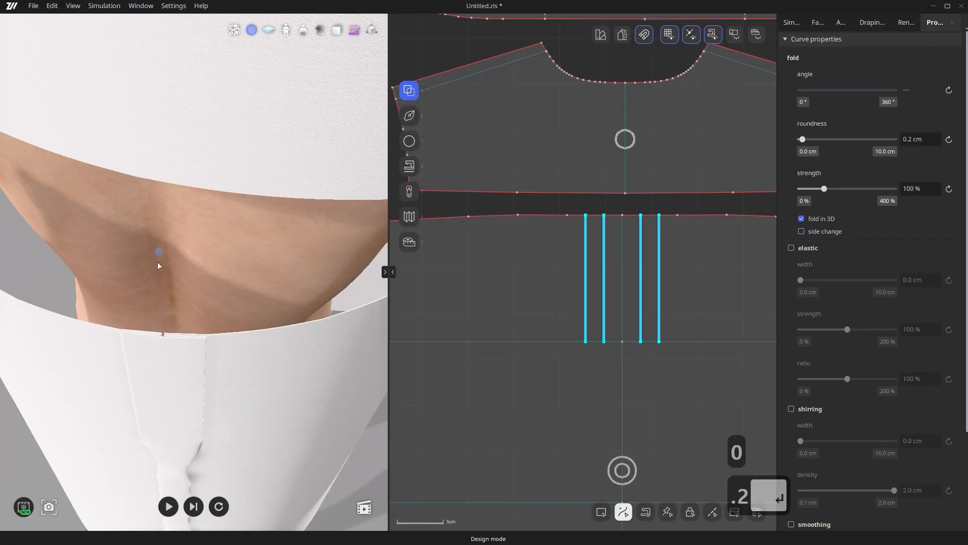
- Sew the two 2 cm top-edge segments of the back body on either side of the outer left pleat line together
{"action": "scroll", "coordinate": [181, 263], "scroll_direction": "down", "scroll_amount": 5}
{"action": "right_click_drag", "start_coordinate": [306, 425], "coordinate": [332, 319]}
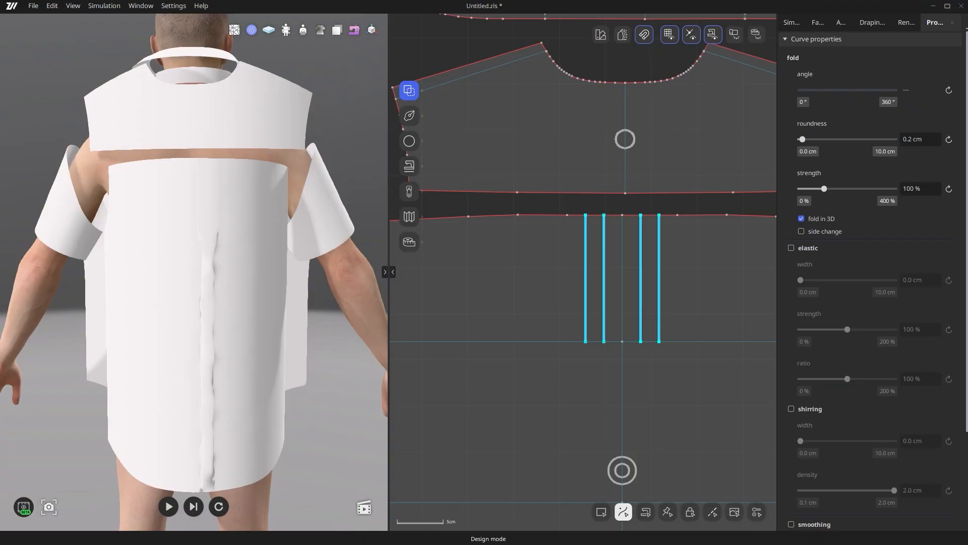
{"action": "left_click", "coordinate": [409, 166]}
{"action": "left_click", "coordinate": [456, 167]}
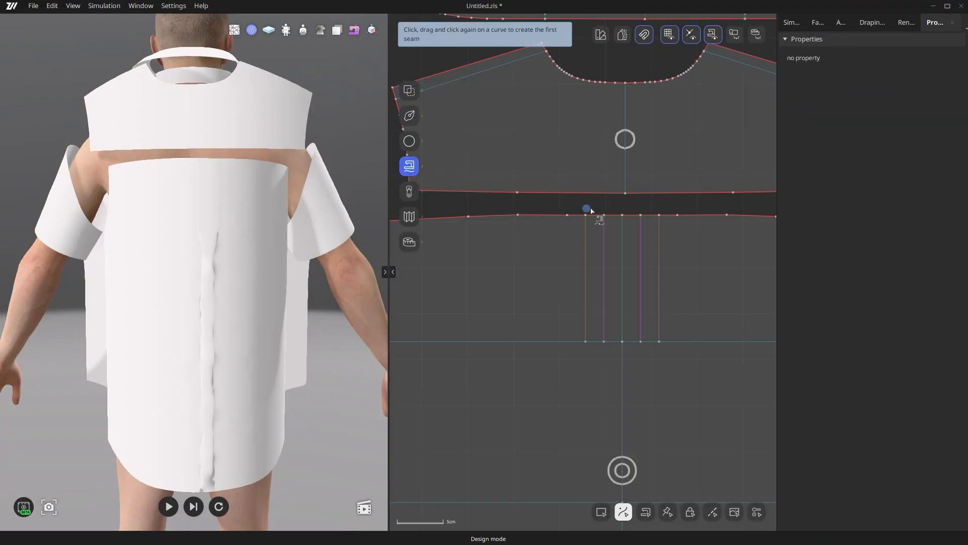
{"action": "scroll", "coordinate": [590, 212], "scroll_direction": "up", "scroll_amount": 3}
{"action": "scroll", "coordinate": [580, 224], "scroll_direction": "down", "scroll_amount": 2}
{"action": "left_click", "coordinate": [580, 226]}
{"action": "left_click", "coordinate": [608, 225]}
{"action": "key", "text": "Return"}
{"action": "left_click", "coordinate": [580, 225]}
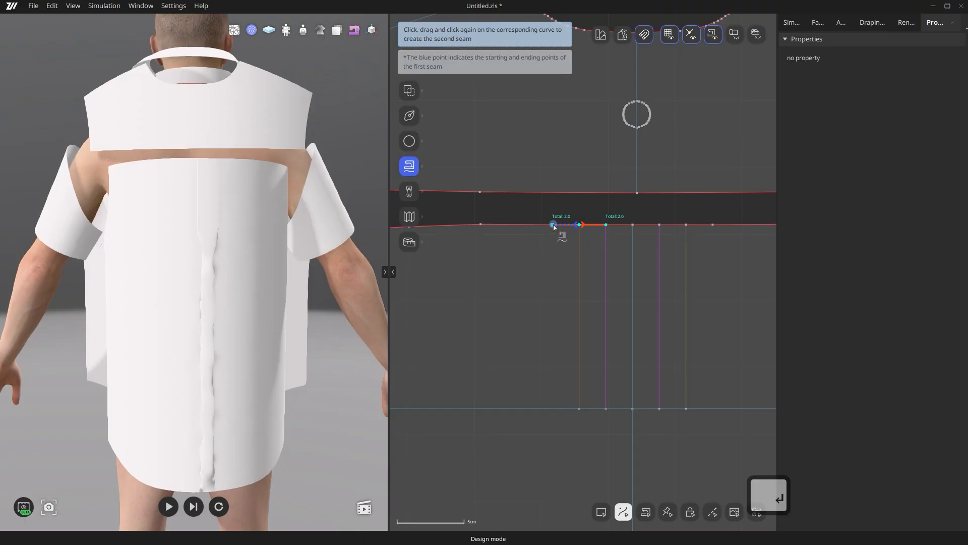
{"action": "left_click", "coordinate": [554, 225]}
{"action": "key", "text": "Return"}
- Sew the 2 cm top-edge segment between the centre and inner left pleat line to the 2 cm segment between the two left pleat lines
{"action": "middle_click_drag", "start_coordinate": [579, 261], "coordinate": [537, 273]}
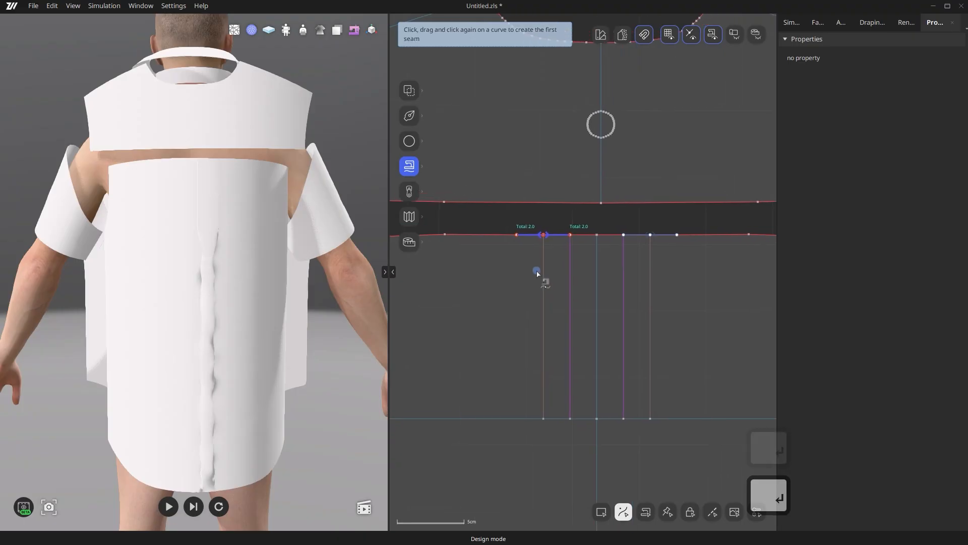
{"action": "left_click", "coordinate": [570, 235]}
{"action": "left_click", "coordinate": [596, 235]}
{"action": "left_click", "coordinate": [570, 234]}
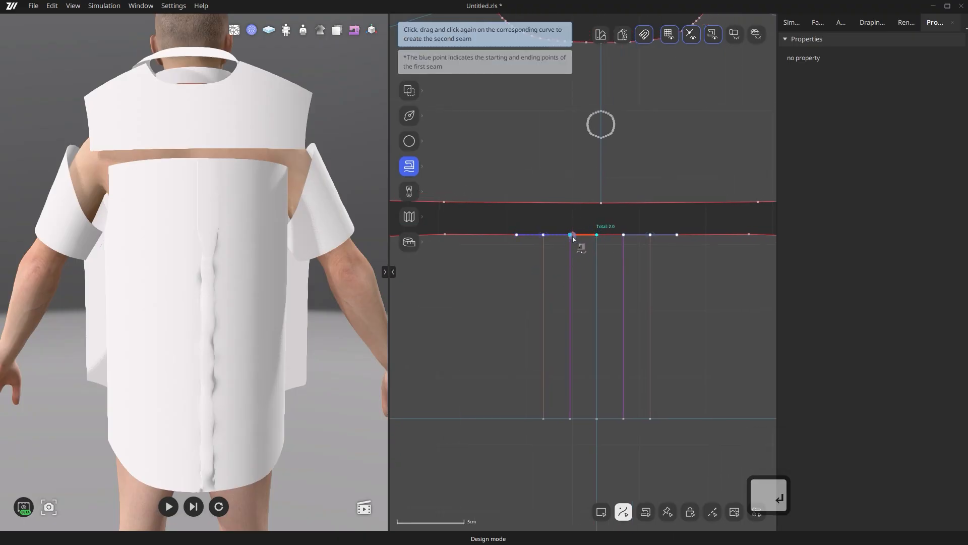
{"action": "left_click", "coordinate": [544, 236]}
{"action": "key", "text": "Return"}
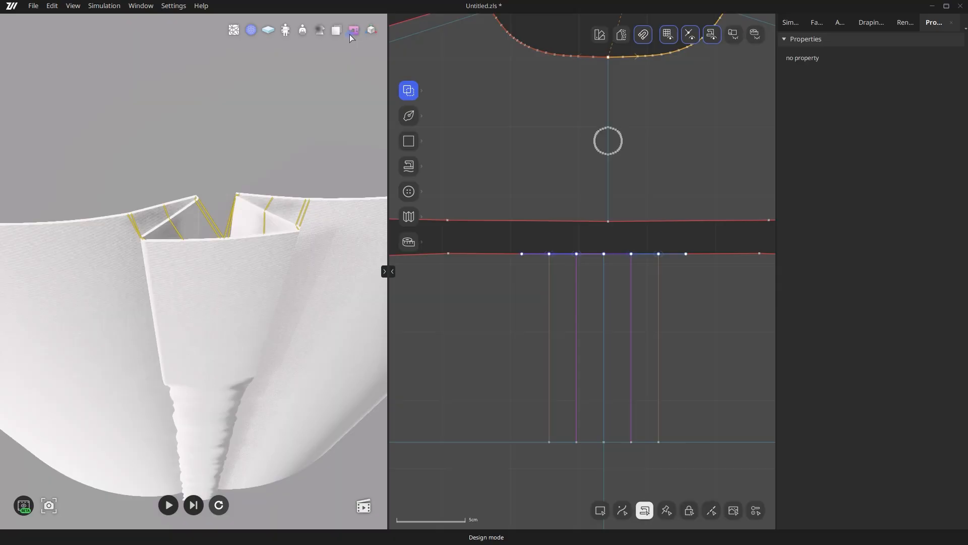
- Examine the pleat seams of the back body in 3D, selecting the inner and outer seam pairs on its top edge
{"action": "left_click", "coordinate": [353, 31]}
{"action": "left_click", "coordinate": [352, 32]}
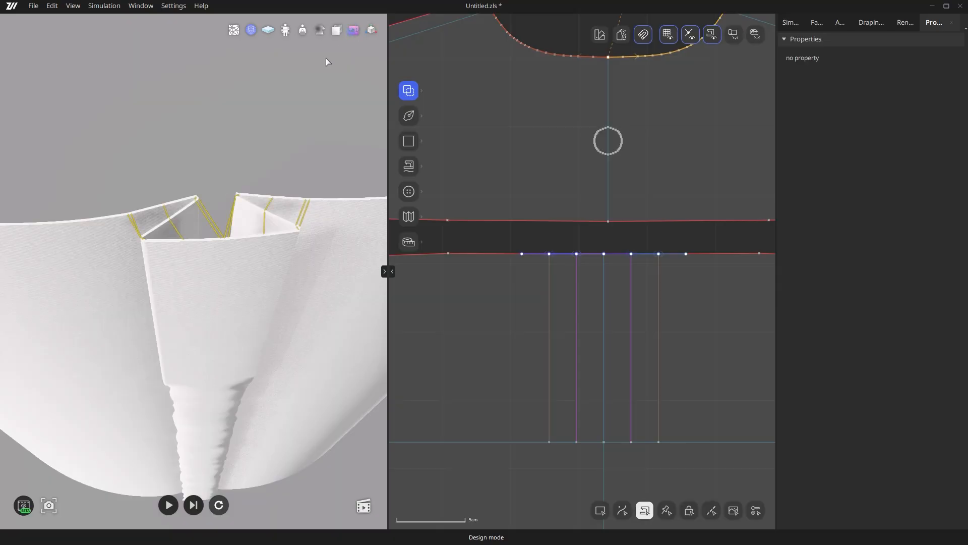
{"action": "left_click", "coordinate": [134, 225]}
{"action": "scroll", "coordinate": [516, 266], "scroll_direction": "up", "scroll_amount": 1}
{"action": "left_click", "coordinate": [614, 266]}
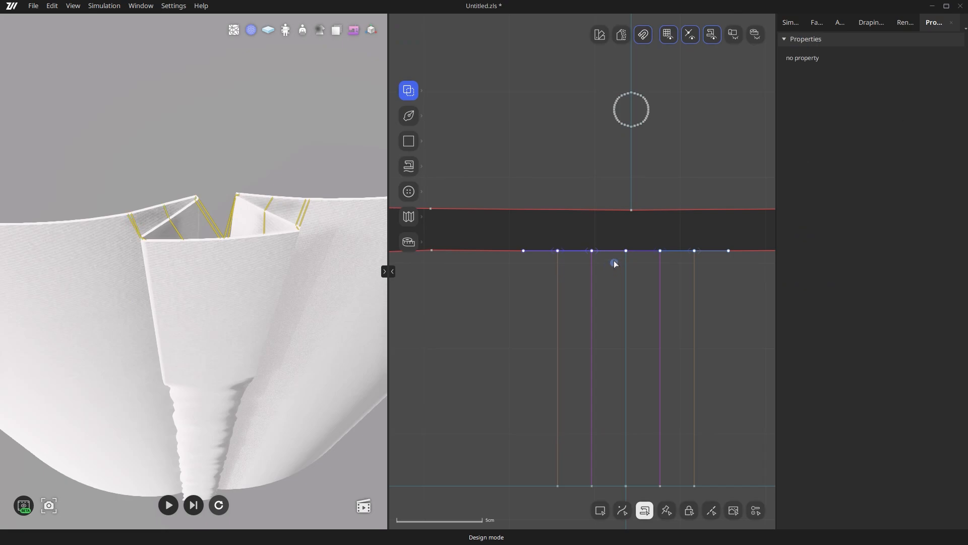
{"action": "left_click", "coordinate": [612, 252]}
{"action": "left_click", "coordinate": [611, 297]}
{"action": "left_click", "coordinate": [267, 230]}
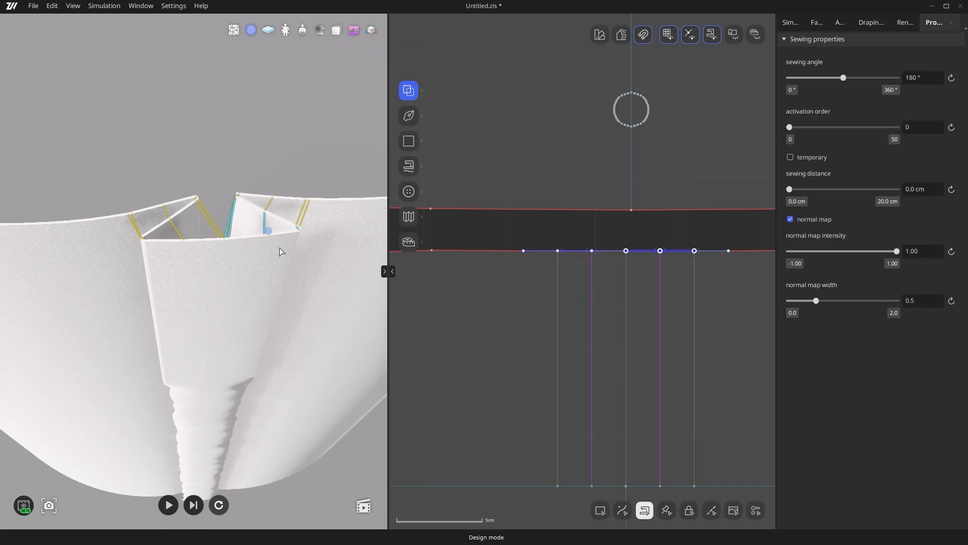
{"action": "left_click", "coordinate": [317, 301]}
{"action": "left_click", "coordinate": [707, 251]}
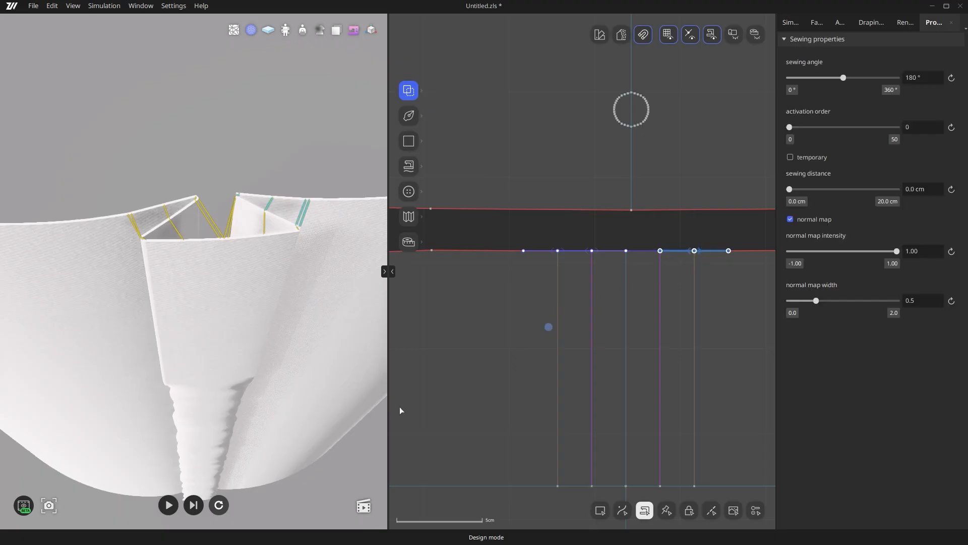
{"action": "left_click", "coordinate": [330, 489]}
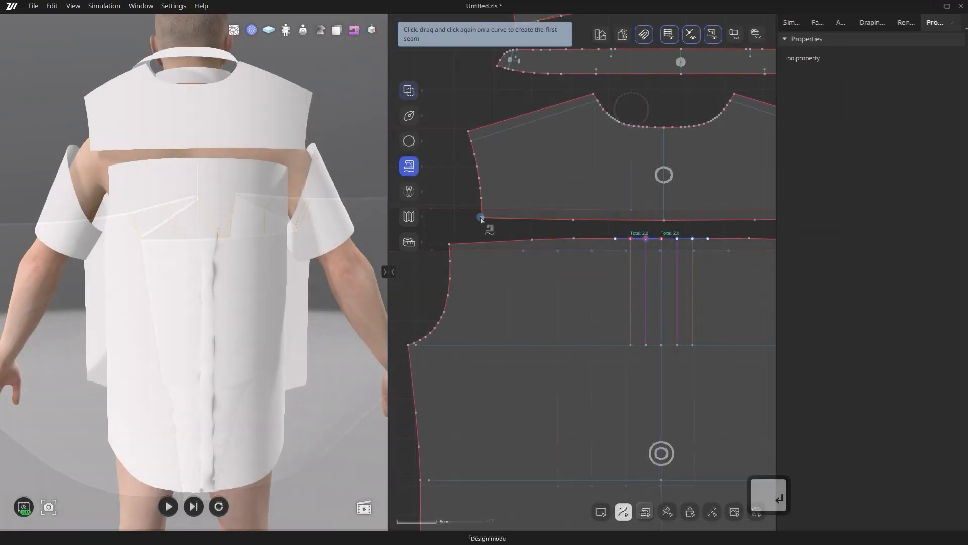
- Sew the yoke's lower edge from armhole to centre to the back body's top edge from armhole to the outer left pleat line
{"action": "left_click", "coordinate": [664, 220]}
{"action": "left_click", "coordinate": [450, 244]}
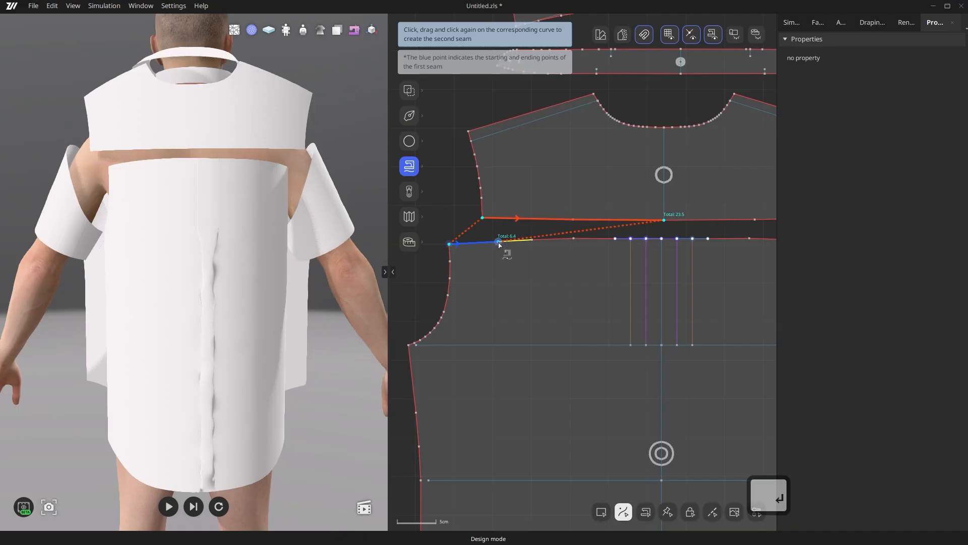
{"action": "left_click", "coordinate": [631, 238]}
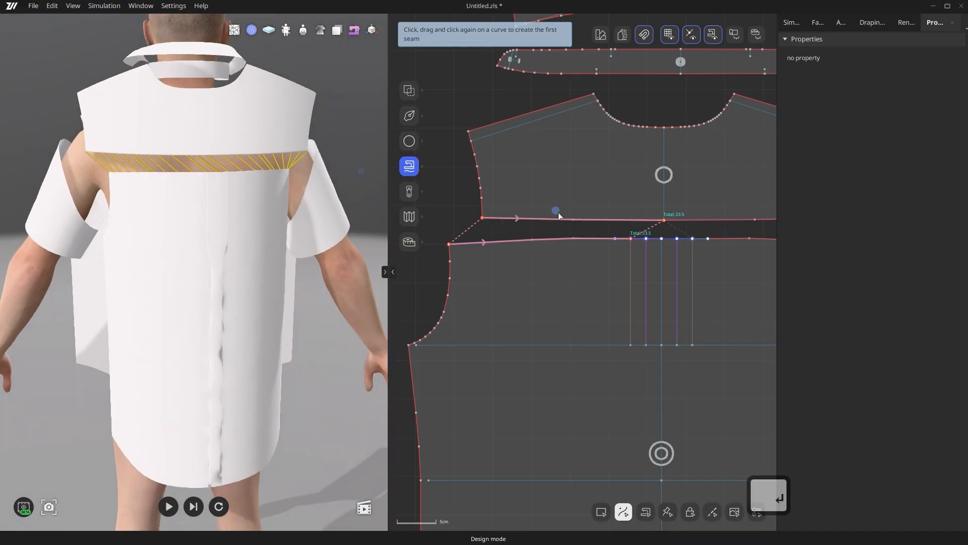
- Sew the front panel's side edge from hem to underarm to the matching side edge of the back body
{"action": "scroll", "coordinate": [556, 212], "scroll_direction": "down", "scroll_amount": 5}
{"action": "right_click_drag", "start_coordinate": [301, 441], "coordinate": [583, 438]}
{"action": "scroll", "coordinate": [586, 330], "scroll_direction": "down", "scroll_amount": 1}
{"action": "middle_click_drag", "start_coordinate": [515, 330], "coordinate": [585, 328]}
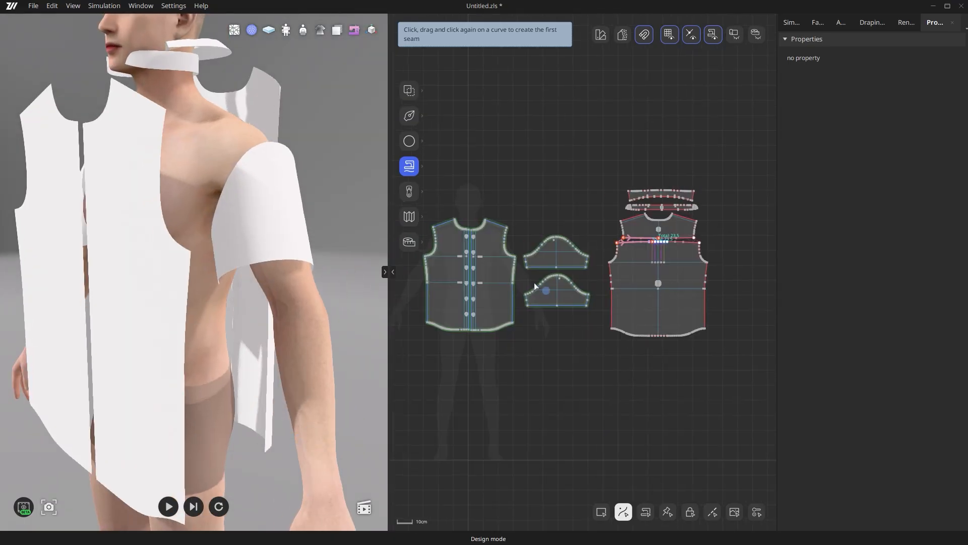
{"action": "scroll", "coordinate": [541, 288], "scroll_direction": "up", "scroll_amount": 5}
{"action": "left_click", "coordinate": [492, 388]}
{"action": "scroll", "coordinate": [483, 252], "scroll_direction": "up", "scroll_amount": 5}
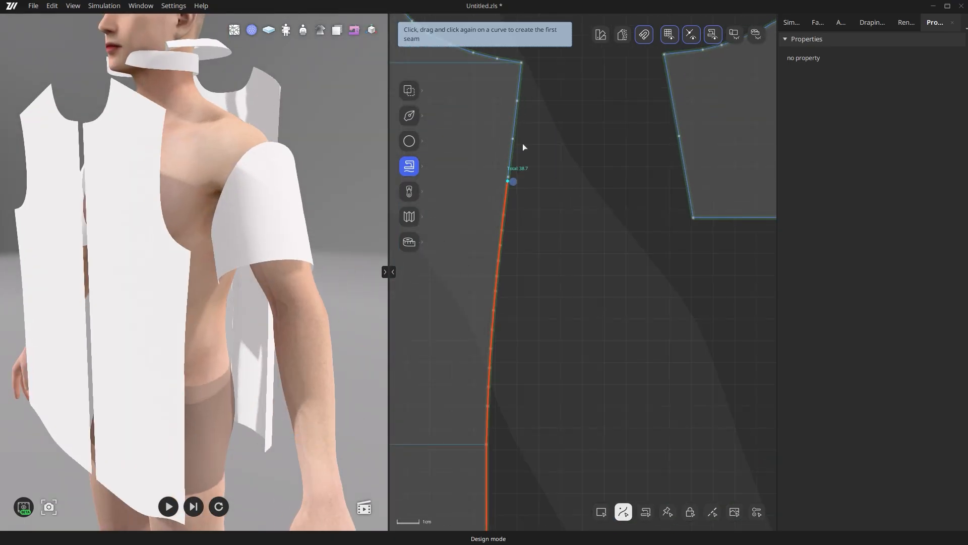
{"action": "left_click", "coordinate": [522, 68]}
{"action": "scroll", "coordinate": [523, 75], "scroll_direction": "down", "scroll_amount": 5}
{"action": "key", "text": "Return"}
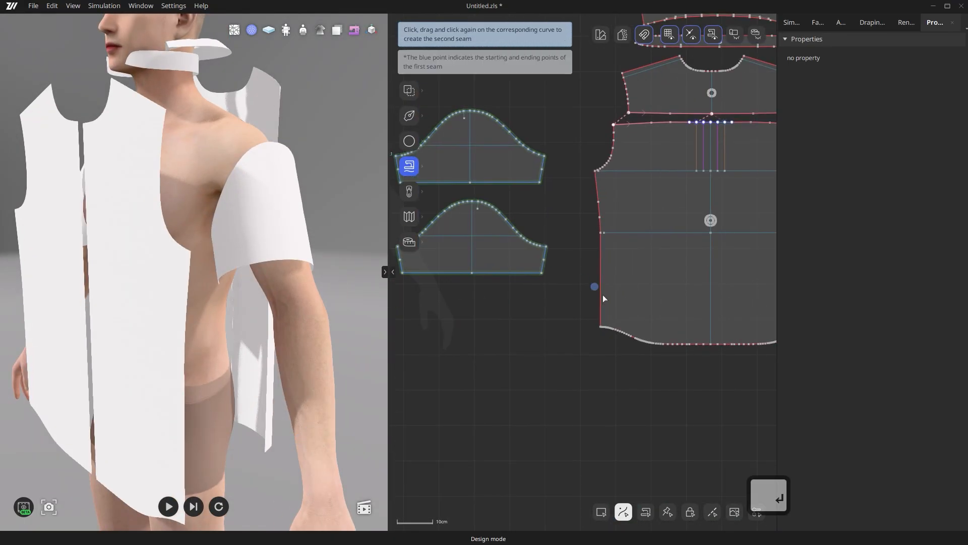
{"action": "left_click", "coordinate": [602, 328]}
{"action": "scroll", "coordinate": [602, 172], "scroll_direction": "up", "scroll_amount": 5}
{"action": "left_click", "coordinate": [602, 163]}
{"action": "scroll", "coordinate": [599, 207], "scroll_direction": "down", "scroll_amount": 5}
{"action": "key", "text": "Return"}
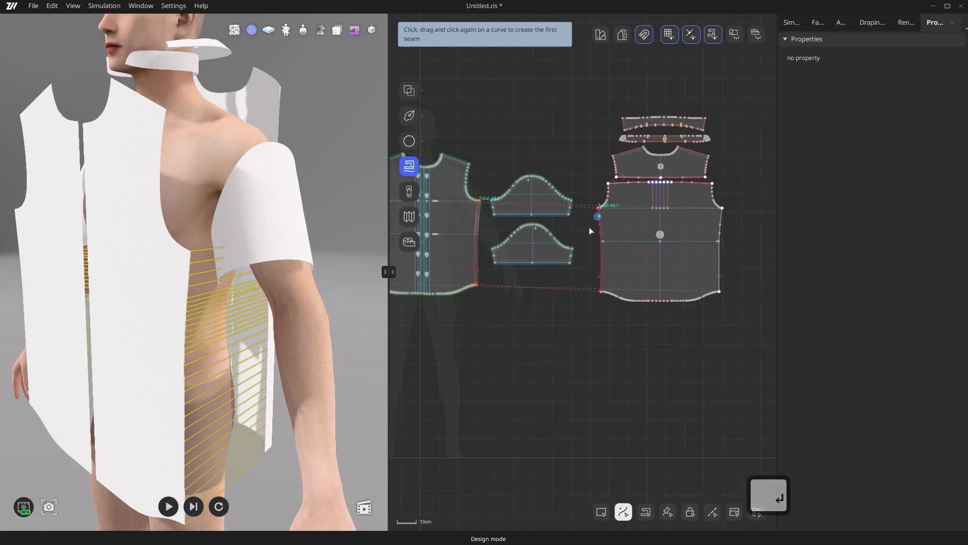
- Sew the front part of the sleeve cap, from underarm to shoulder notch, to the front panel's armhole
{"action": "scroll", "coordinate": [492, 249], "scroll_direction": "up", "scroll_amount": 5}
{"action": "scroll", "coordinate": [511, 305], "scroll_direction": "down", "scroll_amount": 3}
{"action": "middle_click_drag", "start_coordinate": [511, 304], "coordinate": [655, 378]}
{"action": "middle_click_drag", "start_coordinate": [657, 251], "coordinate": [521, 289]}
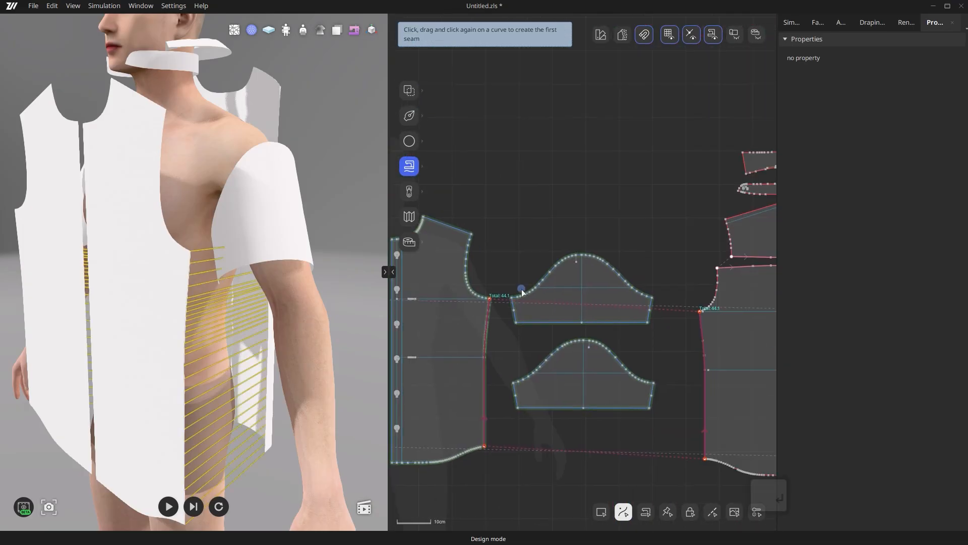
{"action": "scroll", "coordinate": [521, 289], "scroll_direction": "up", "scroll_amount": 2}
{"action": "left_click", "coordinate": [506, 305]}
{"action": "scroll", "coordinate": [611, 238], "scroll_direction": "up", "scroll_amount": 3}
{"action": "left_click", "coordinate": [614, 239]}
{"action": "scroll", "coordinate": [613, 239], "scroll_direction": "down", "scroll_amount": 2}
{"action": "left_click", "coordinate": [488, 304]}
{"action": "left_click", "coordinate": [457, 205]}
- Sew the combined armhole edges of the back body and yoke to the back part of the sleeve cap up to the shoulder notch
{"action": "middle_click_drag", "start_coordinate": [655, 222], "coordinate": [441, 233]}
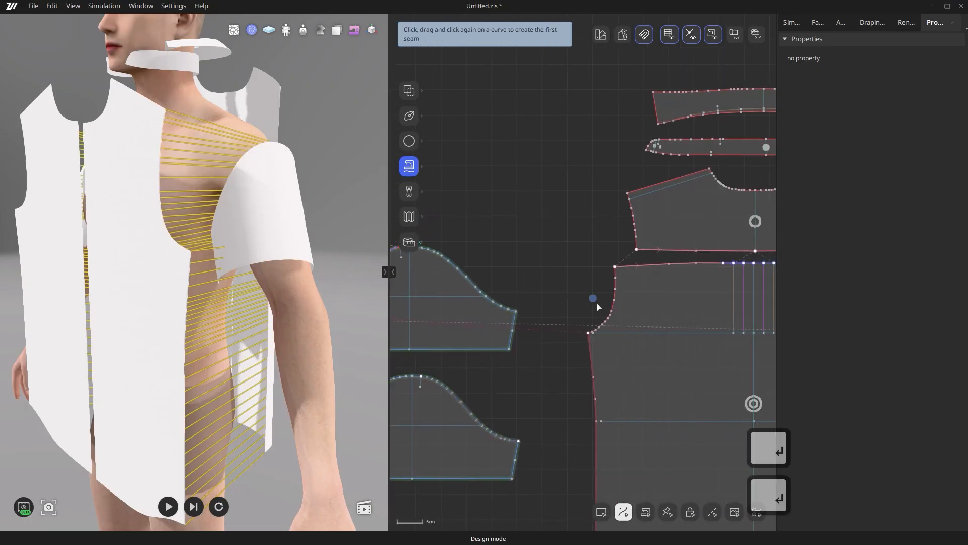
{"action": "left_click", "coordinate": [589, 333]}
{"action": "left_click", "coordinate": [615, 266]}
{"action": "left_click", "coordinate": [636, 249]}
{"action": "left_click", "coordinate": [627, 193]}
{"action": "mouse_move", "coordinate": [529, 248]}
{"action": "middle_mouse_down"}
{"action": "mouse_move", "coordinate": [595, 260]}
{"action": "mouse_move", "coordinate": [776, 264]}
{"action": "middle_mouse_up"}
{"action": "key", "text": "Return"}
{"action": "left_click", "coordinate": [578, 328]}
{"action": "left_click", "coordinate": [471, 266]}
{"action": "key", "text": "Return"}
- Sew the front panel's shoulder edge to the yoke's shoulder edge, from armhole to neckline
{"action": "left_click", "coordinate": [548, 247]}
{"action": "left_click", "coordinate": [476, 221]}
{"action": "middle_click_drag", "start_coordinate": [681, 222], "coordinate": [449, 279]}
{"action": "key", "text": "Return"}
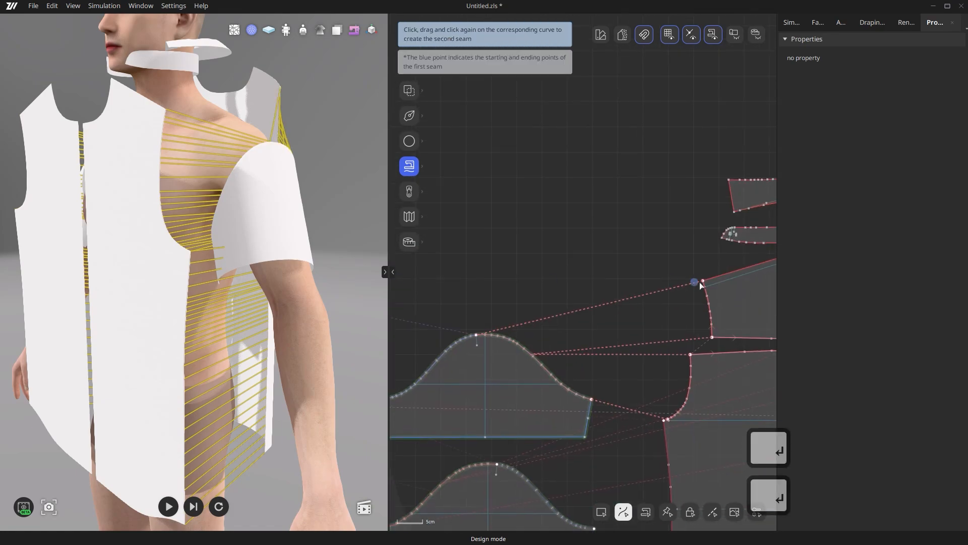
{"action": "middle_click_drag", "start_coordinate": [699, 282], "coordinate": [554, 306]}
{"action": "left_click", "coordinate": [557, 304]}
{"action": "left_click", "coordinate": [639, 279]}
{"action": "key", "text": "Return"}
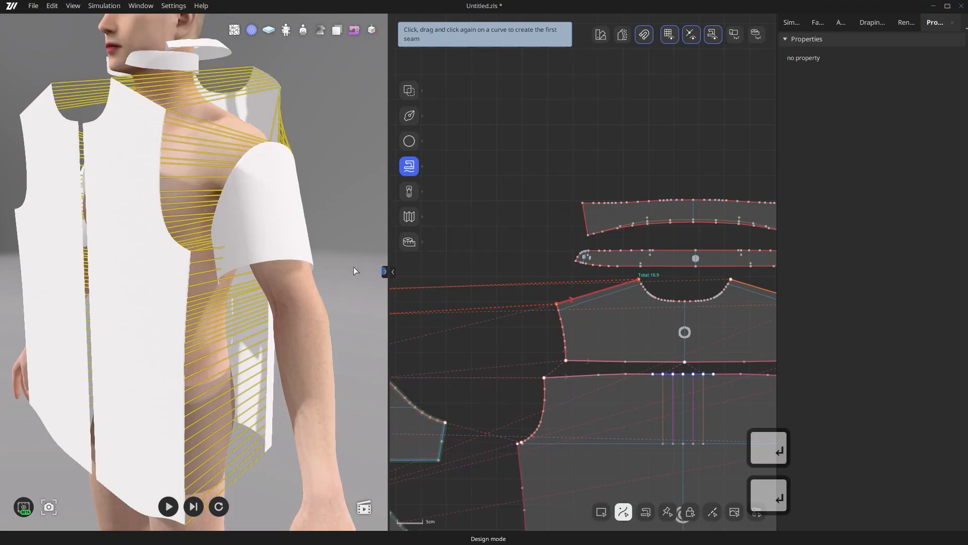
- Sew the collar stand's lower edge from centre to shoulder notch, about 10.9 cm, to the left half of the yoke neckline
{"action": "scroll", "coordinate": [354, 271], "scroll_direction": "down", "scroll_amount": 5}
{"action": "scroll", "coordinate": [707, 295], "scroll_direction": "up", "scroll_amount": 5}
{"action": "left_click", "coordinate": [535, 240]}
{"action": "left_click", "coordinate": [532, 272]}
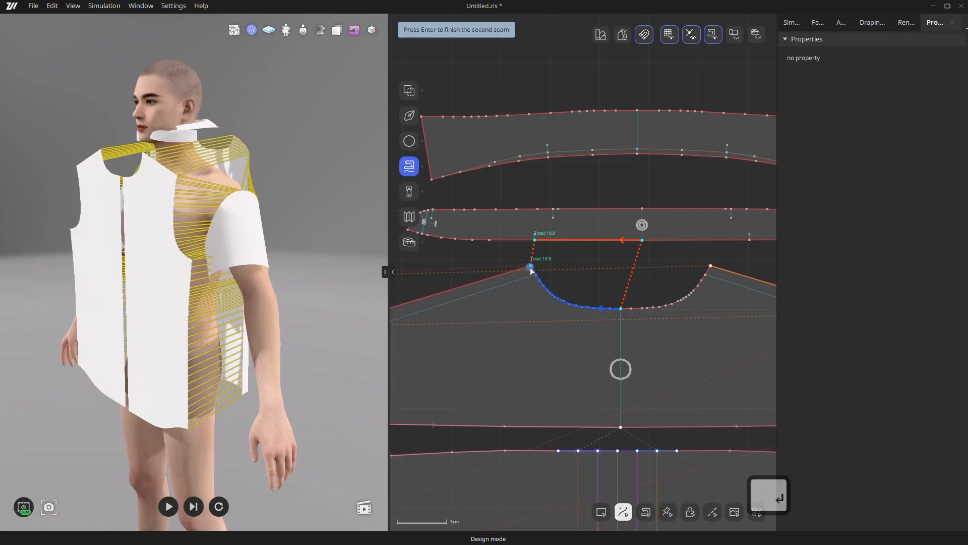
- Sew the collar stand's lower edge beyond the shoulder notch to the front neckline from the shoulder to the button line, about 11.4 cm
{"action": "scroll", "coordinate": [532, 273], "scroll_direction": "down", "scroll_amount": 3}
{"action": "scroll", "coordinate": [543, 264], "scroll_direction": "up", "scroll_amount": 5}
{"action": "left_click", "coordinate": [583, 252]}
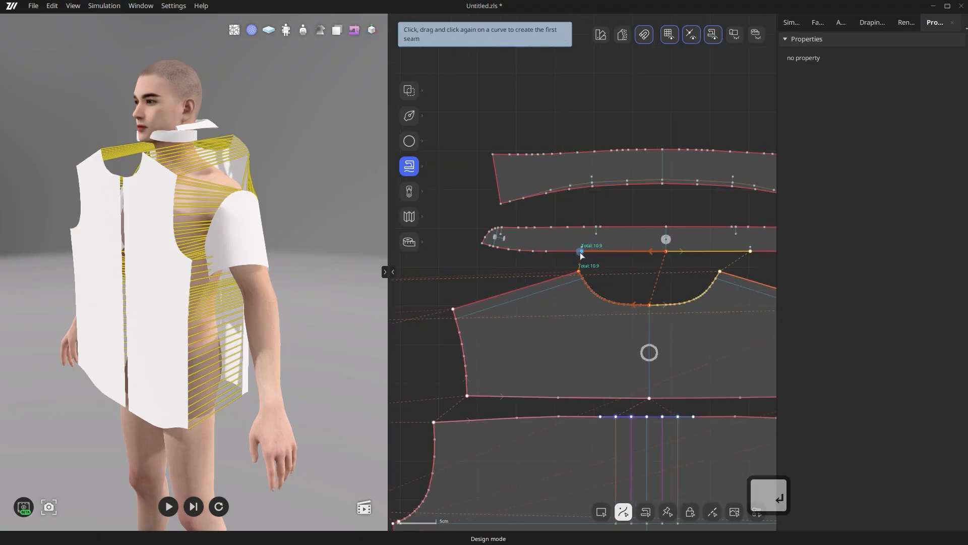
{"action": "scroll", "coordinate": [531, 254], "scroll_direction": "up", "scroll_amount": 5}
{"action": "left_click", "coordinate": [436, 240]}
{"action": "scroll", "coordinate": [451, 261], "scroll_direction": "down", "scroll_amount": 7}
{"action": "scroll", "coordinate": [560, 312], "scroll_direction": "up", "scroll_amount": 8}
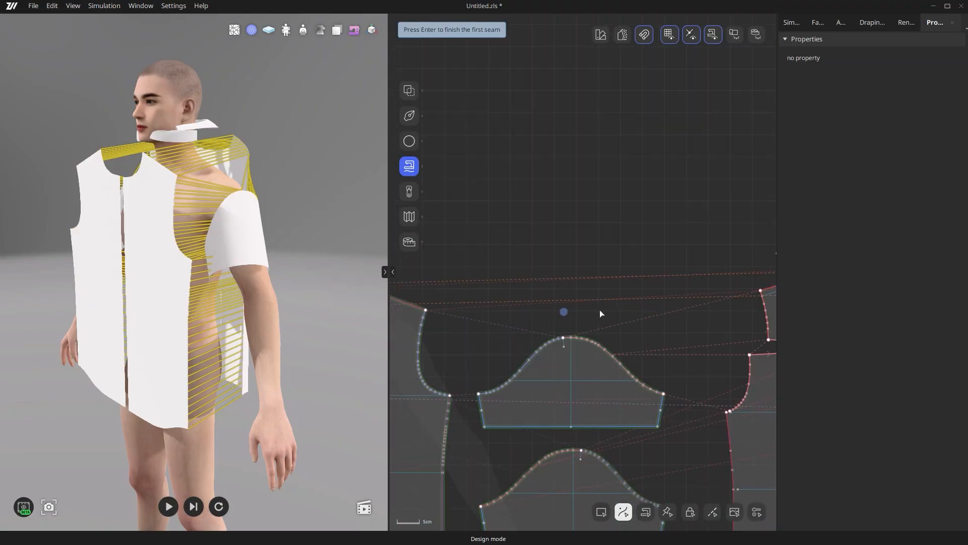
{"action": "key", "text": "Return"}
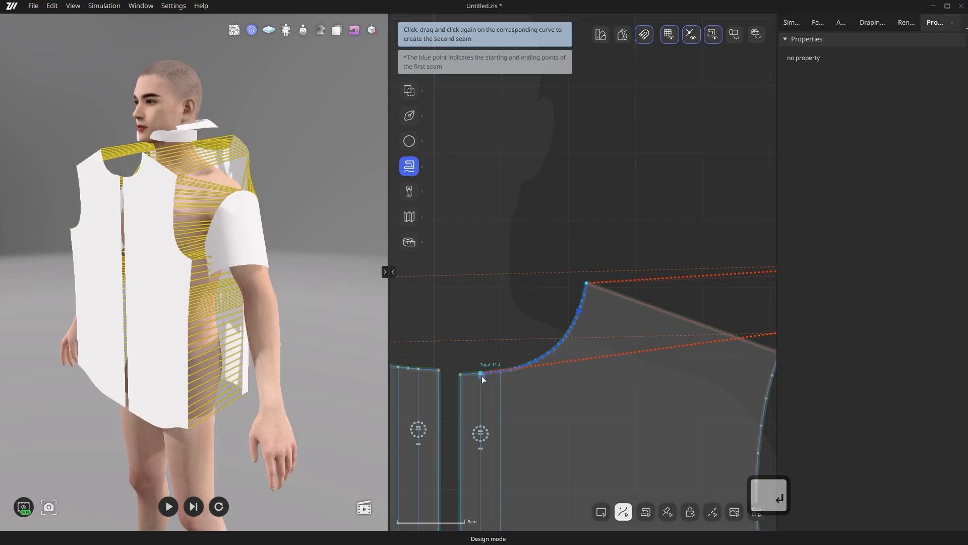
{"action": "left_click", "coordinate": [482, 375]}
- Sew the collar stand's last 1.5 cm of lower edge to the front neckline between the button line and the placket edge
{"action": "scroll", "coordinate": [467, 317], "scroll_direction": "down", "scroll_amount": 5}
{"action": "scroll", "coordinate": [501, 343], "scroll_direction": "up", "scroll_amount": 5}
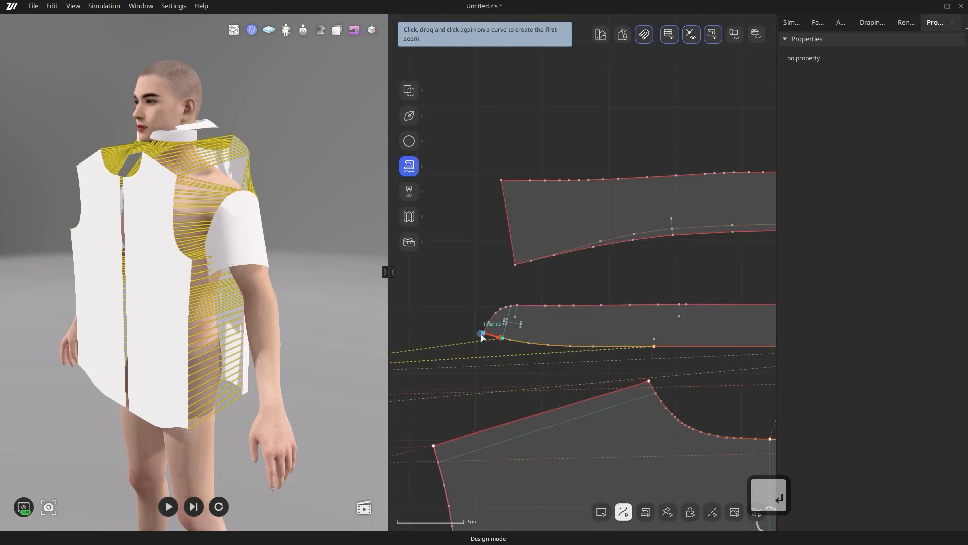
{"action": "left_click", "coordinate": [484, 335]}
{"action": "scroll", "coordinate": [483, 337], "scroll_direction": "down", "scroll_amount": 5}
{"action": "scroll", "coordinate": [536, 345], "scroll_direction": "up", "scroll_amount": 5}
{"action": "left_click", "coordinate": [536, 344]}
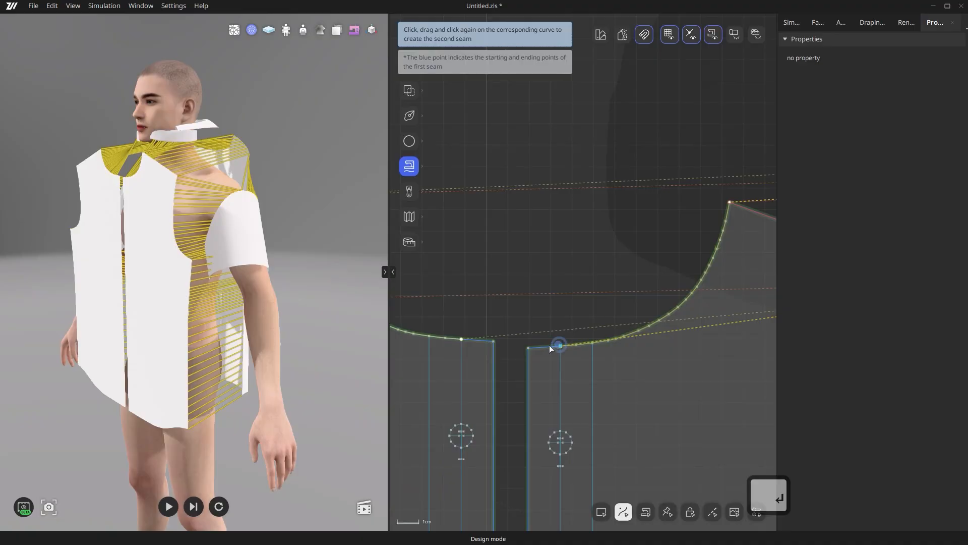
{"action": "left_click", "coordinate": [530, 346]}
{"action": "key", "text": "Return"}
- Sew the collar's lower edge from centre to notch, about 9 cm, to the matching upper edge of the collar stand
{"action": "scroll", "coordinate": [560, 242], "scroll_direction": "down", "scroll_amount": 5}
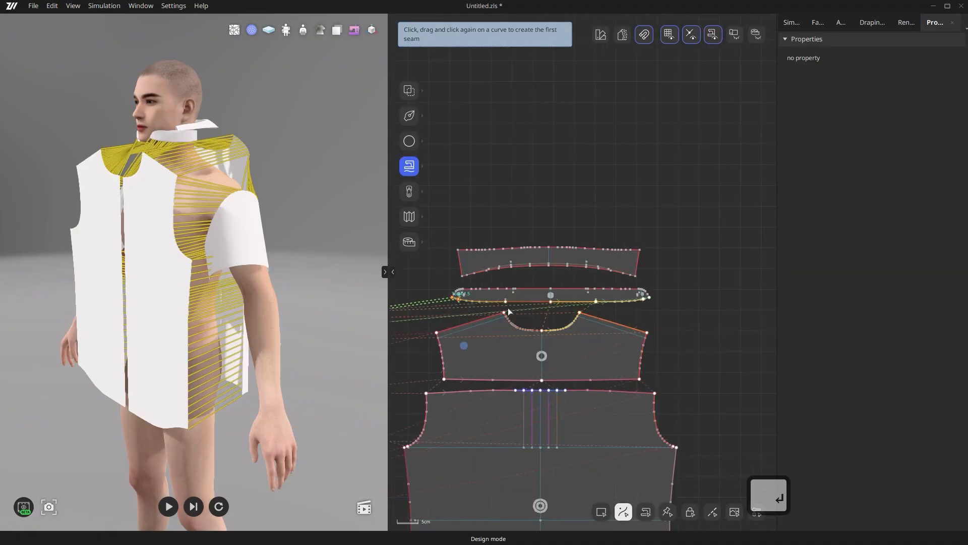
{"action": "scroll", "coordinate": [540, 262], "scroll_direction": "up", "scroll_amount": 5}
{"action": "left_click", "coordinate": [535, 261]}
{"action": "scroll", "coordinate": [607, 266], "scroll_direction": "up", "scroll_amount": 3}
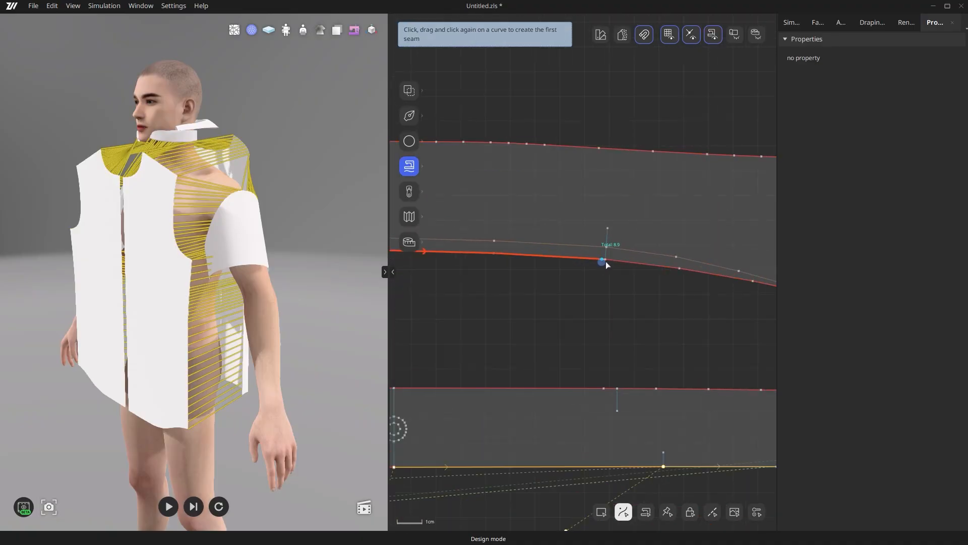
{"action": "scroll", "coordinate": [606, 261], "scroll_direction": "down", "scroll_amount": 3}
{"action": "left_click", "coordinate": [609, 266]}
{"action": "left_click", "coordinate": [505, 328]}
{"action": "left_click", "coordinate": [613, 328]}
{"action": "key", "text": "Return"}
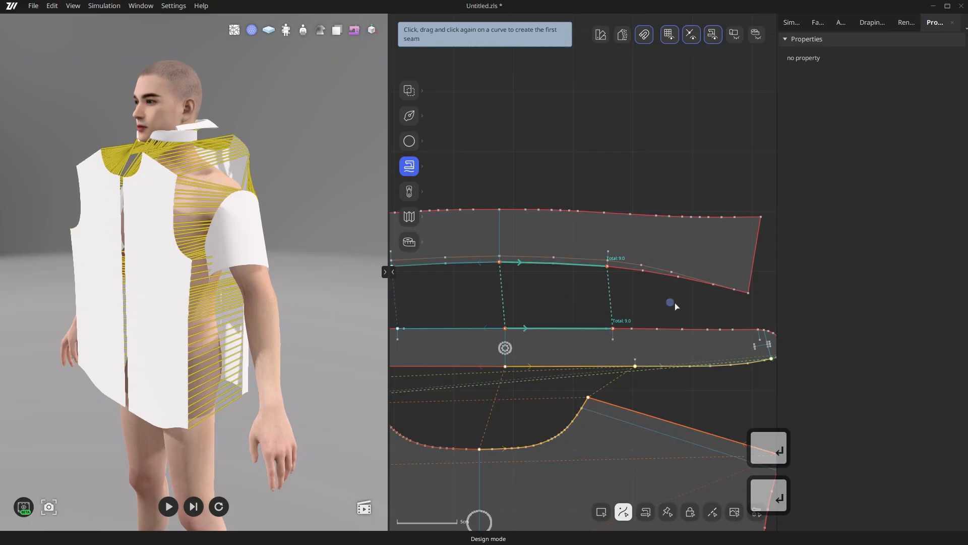
- Sew the collar's lower edge from notch to front corner, about 12 cm, to the matching upper edge of the collar stand
{"action": "scroll", "coordinate": [674, 302], "scroll_direction": "down", "scroll_amount": 3}
{"action": "left_click", "coordinate": [482, 274]}
{"action": "left_click", "coordinate": [629, 302]}
{"action": "left_click", "coordinate": [487, 339]}
{"action": "left_click", "coordinate": [639, 341]}
{"action": "key", "text": "Return"}
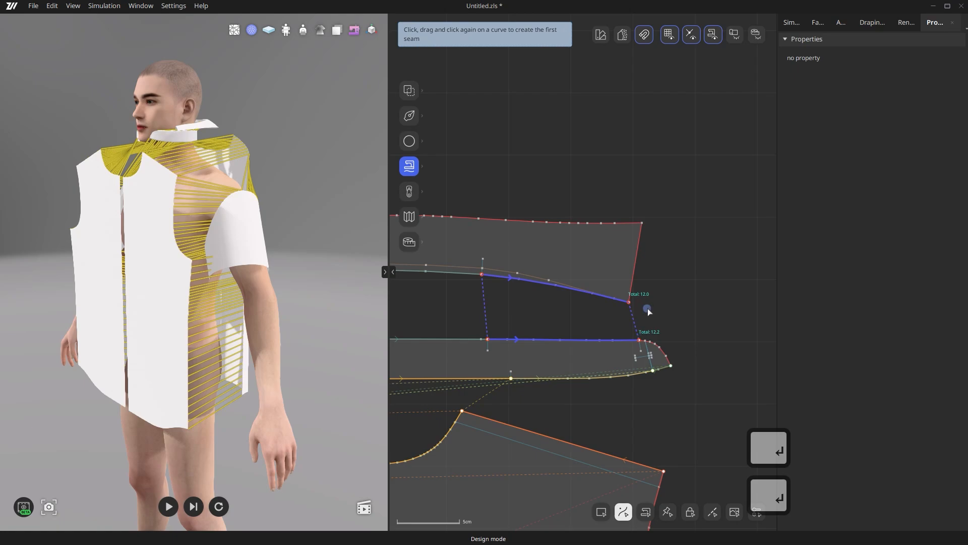
- Sew the two short underarm edges of the sleeve, about 7.5 cm each, to each other
{"action": "scroll", "coordinate": [647, 308], "scroll_direction": "down", "scroll_amount": 3}
{"action": "scroll", "coordinate": [644, 321], "scroll_direction": "down", "scroll_amount": 3}
{"action": "scroll", "coordinate": [494, 381], "scroll_direction": "up", "scroll_amount": 6}
{"action": "left_click", "coordinate": [478, 365]}
{"action": "left_click", "coordinate": [474, 333]}
{"action": "key", "text": "Return"}
{"action": "left_click", "coordinate": [653, 333]}
{"action": "key", "text": "Return"}
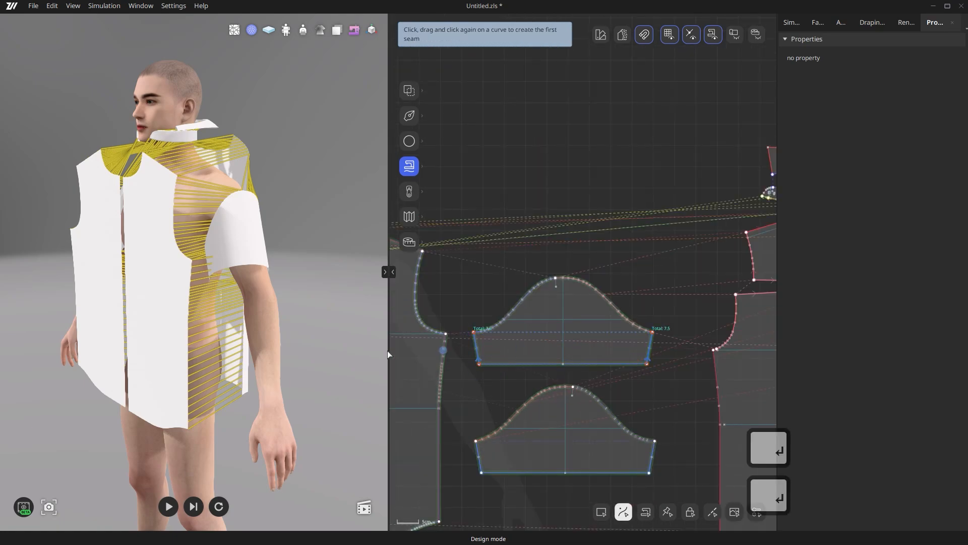
- Offset the outline of the sleeve's hem edge by 2 cm with the Mirror type, keeping the inner line active
{"action": "scroll", "coordinate": [627, 340], "scroll_direction": "down", "scroll_amount": 5}
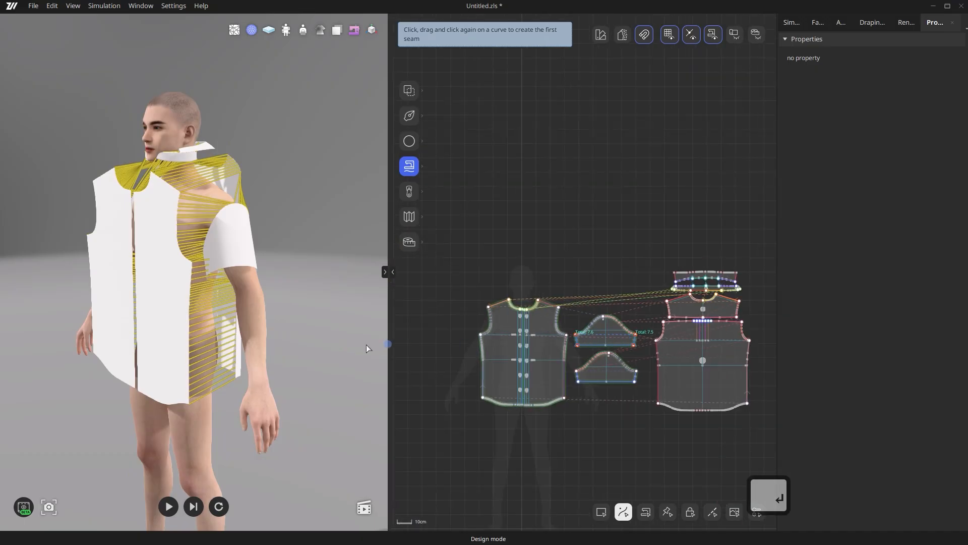
{"action": "right_click_drag", "start_coordinate": [322, 286], "coordinate": [0, 302]}
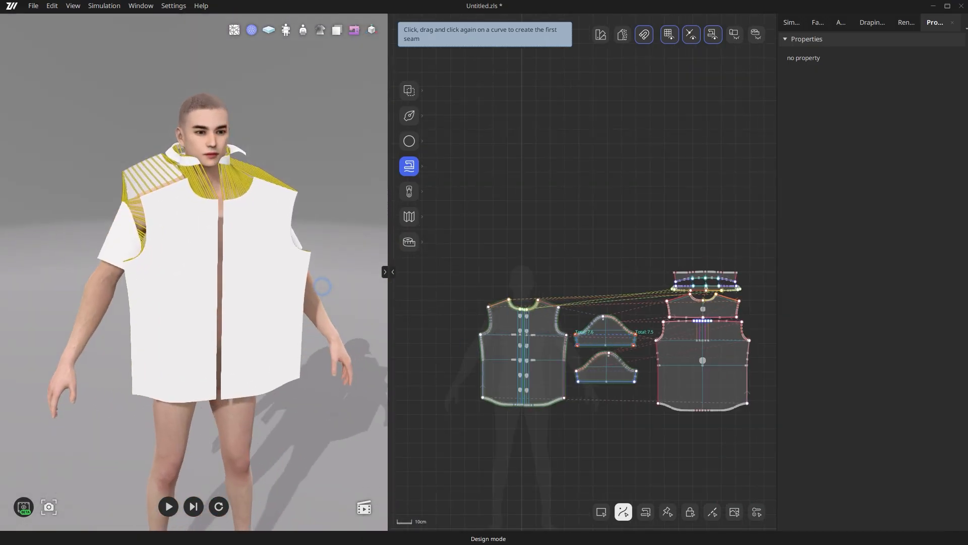
{"action": "scroll", "coordinate": [446, 302], "scroll_direction": "up", "scroll_amount": 3}
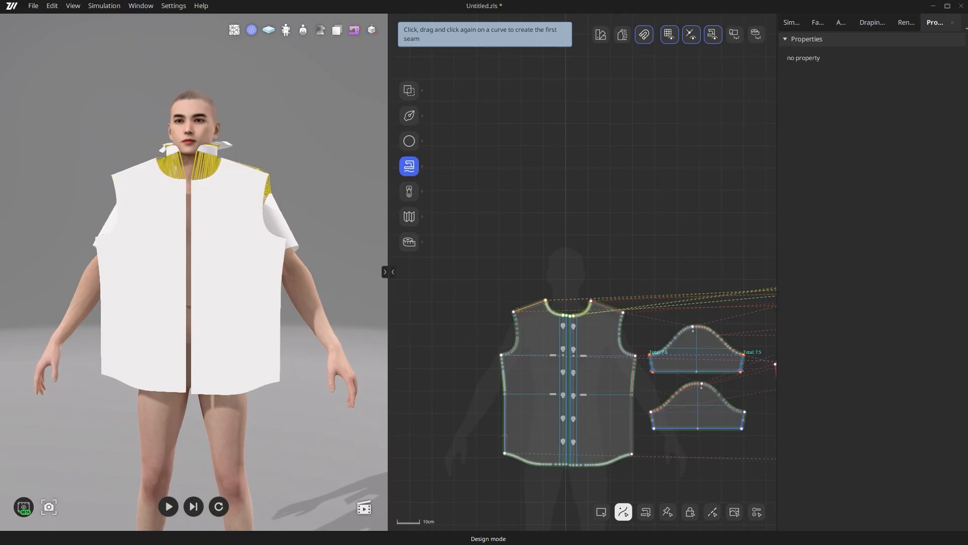
{"action": "right_click_drag", "start_coordinate": [303, 425], "coordinate": [218, 422]}
{"action": "scroll", "coordinate": [192, 351], "scroll_direction": "up", "scroll_amount": 5}
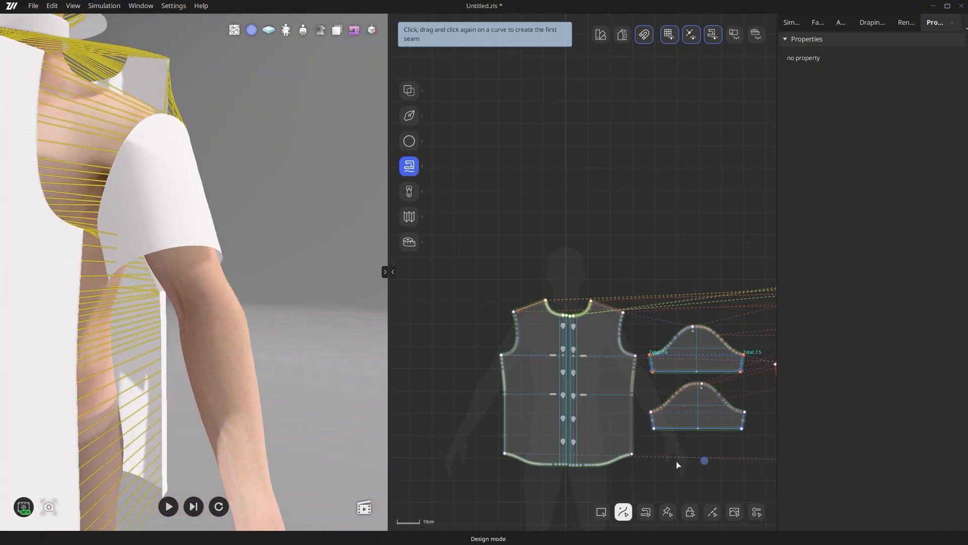
{"action": "scroll", "coordinate": [558, 391], "scroll_direction": "up", "scroll_amount": 5}
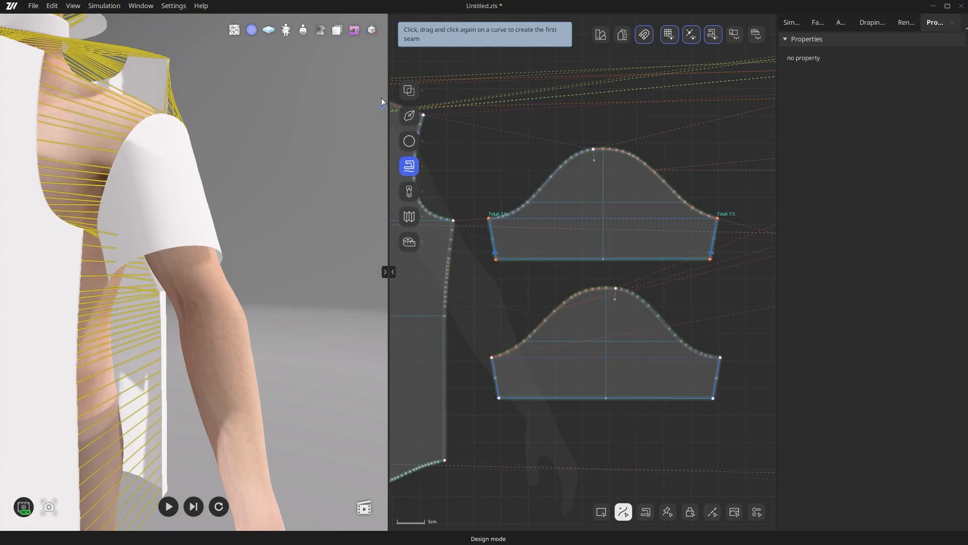
{"action": "left_click", "coordinate": [408, 90]}
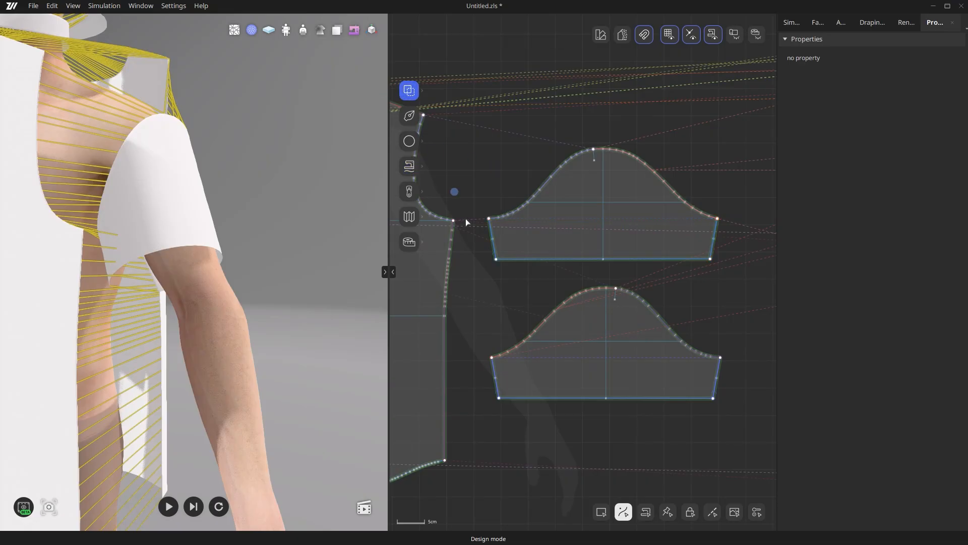
{"action": "left_click", "coordinate": [545, 259]}
{"action": "right_click", "coordinate": [545, 259]}
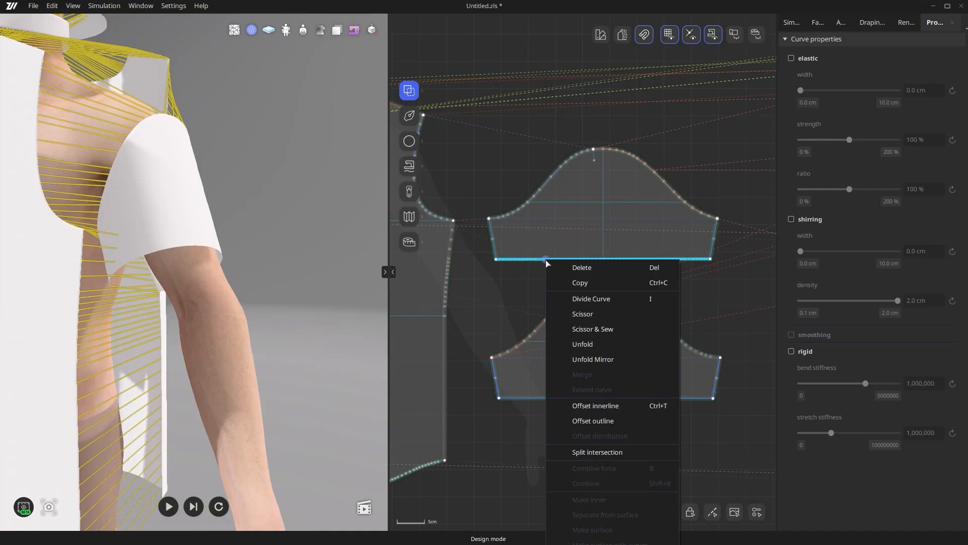
{"action": "left_click", "coordinate": [580, 423]}
{"action": "left_click_drag", "start_coordinate": [497, 192], "coordinate": [422, 201]}
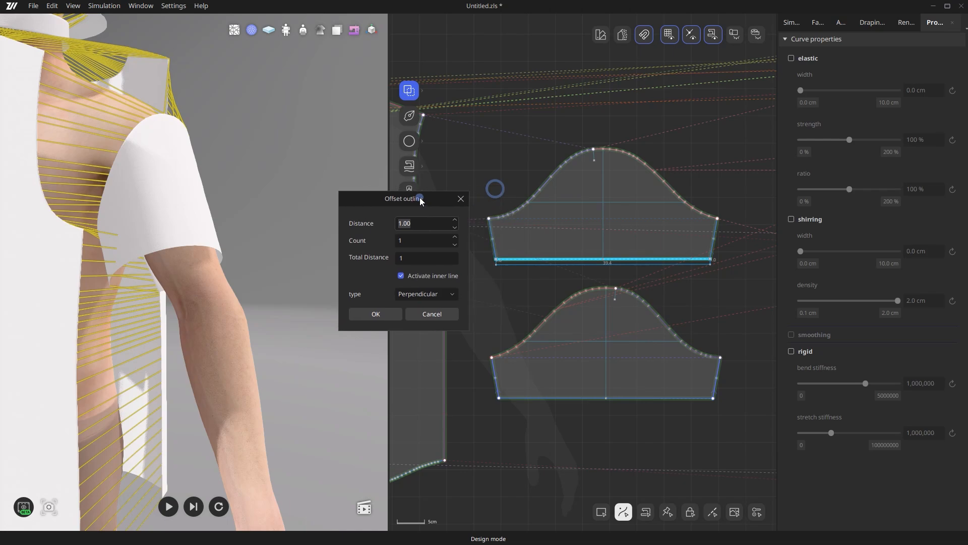
{"action": "type", "text": "2"}
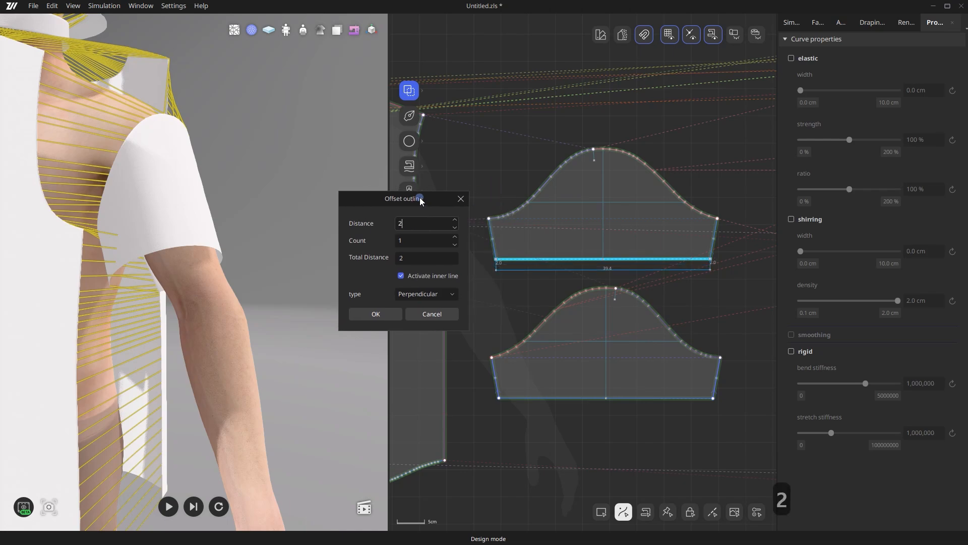
{"action": "left_click", "coordinate": [407, 294]}
{"action": "left_click", "coordinate": [405, 315]}
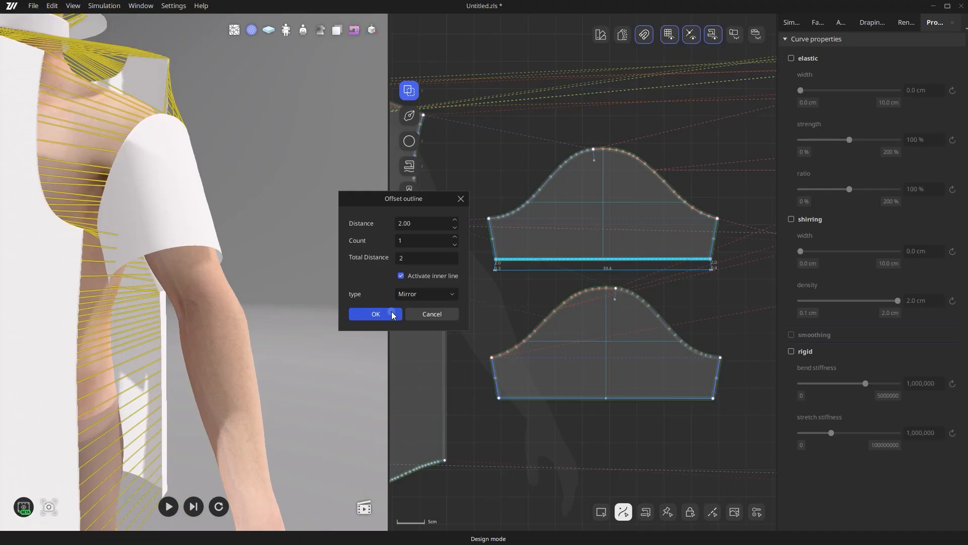
{"action": "left_click", "coordinate": [393, 313]}
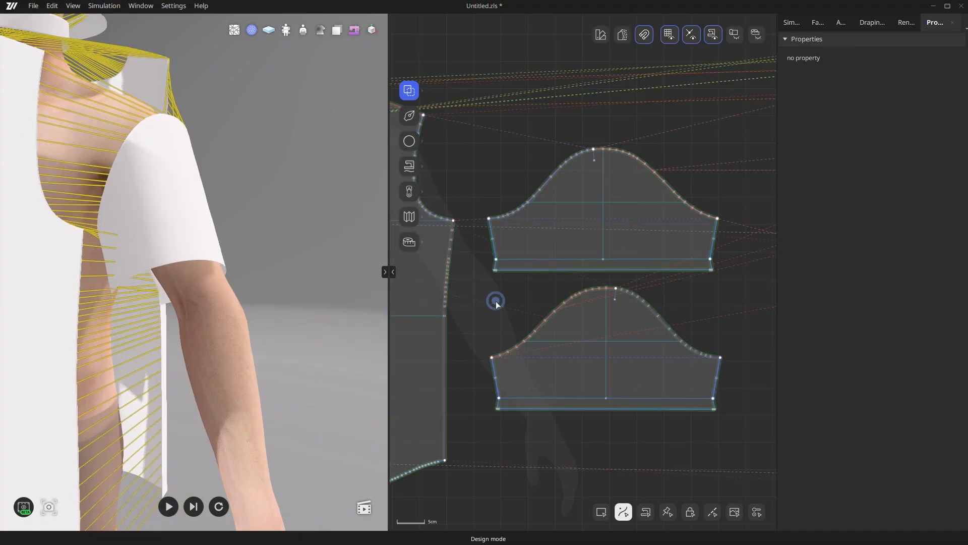
- Offset an extended inner line 2 cm above the sleeve's original hem line
{"action": "left_click", "coordinate": [533, 259]}
{"action": "right_click", "coordinate": [532, 259]}
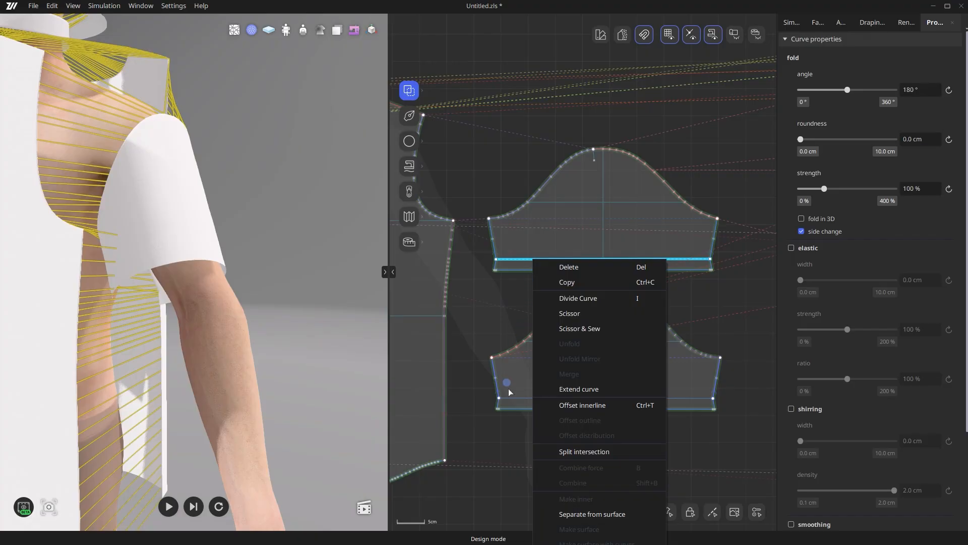
{"action": "left_click", "coordinate": [546, 406]}
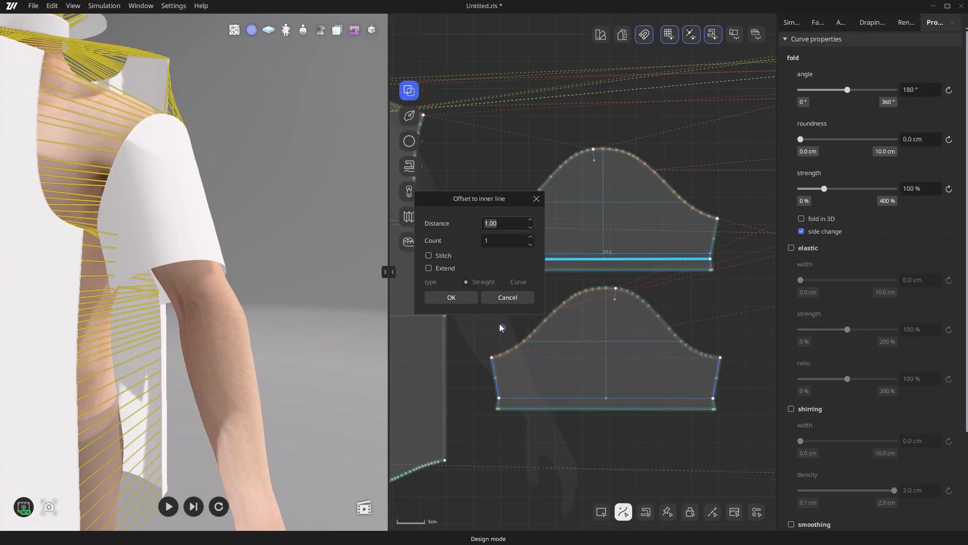
{"action": "type", "text": "2"}
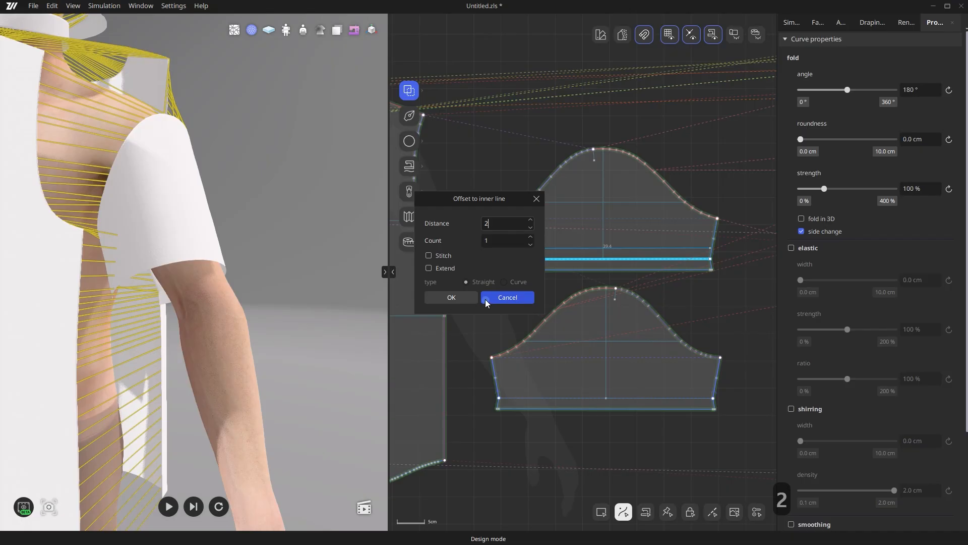
{"action": "left_click", "coordinate": [437, 267]}
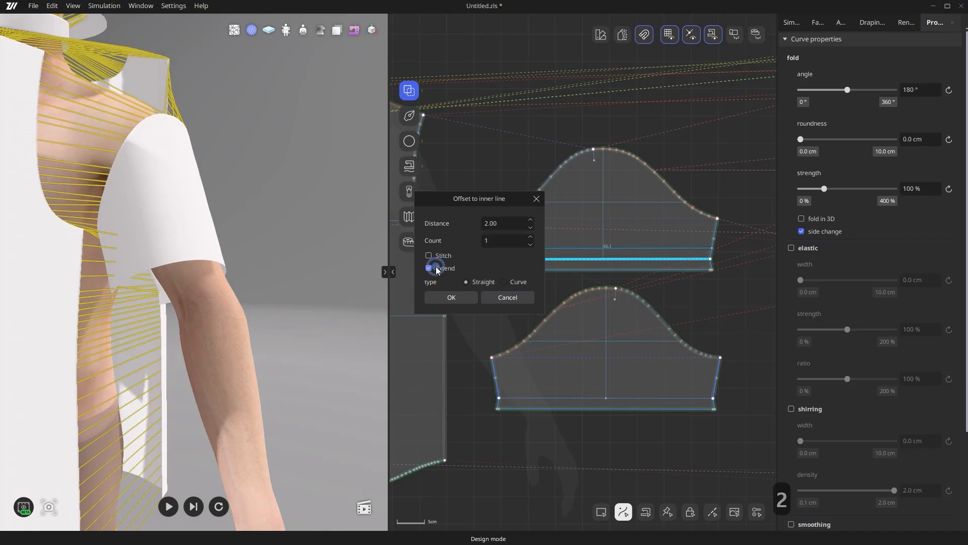
{"action": "left_click", "coordinate": [442, 297]}
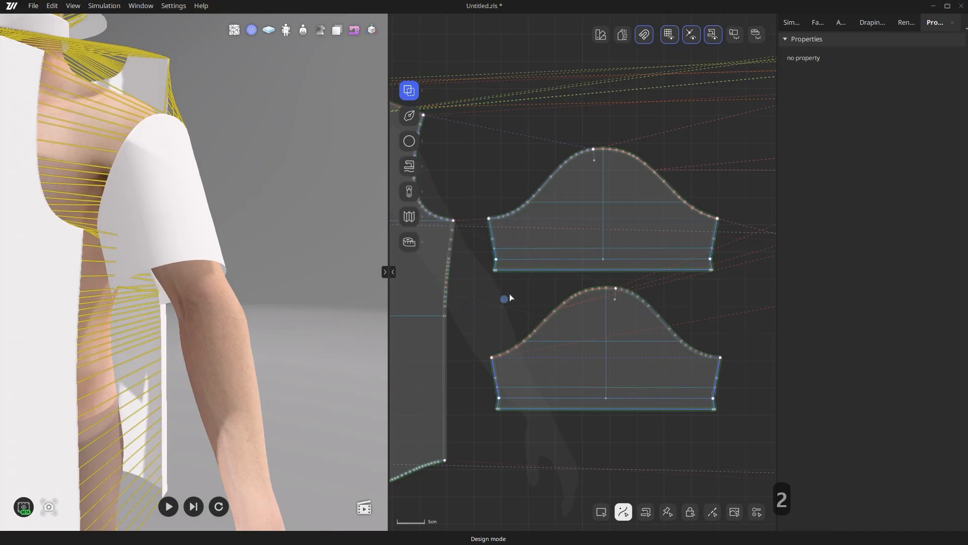
- Fold the sleeve's hem line in 3D with an angle of 350° and a roundness of 0.1 cm
{"action": "left_click", "coordinate": [530, 259]}
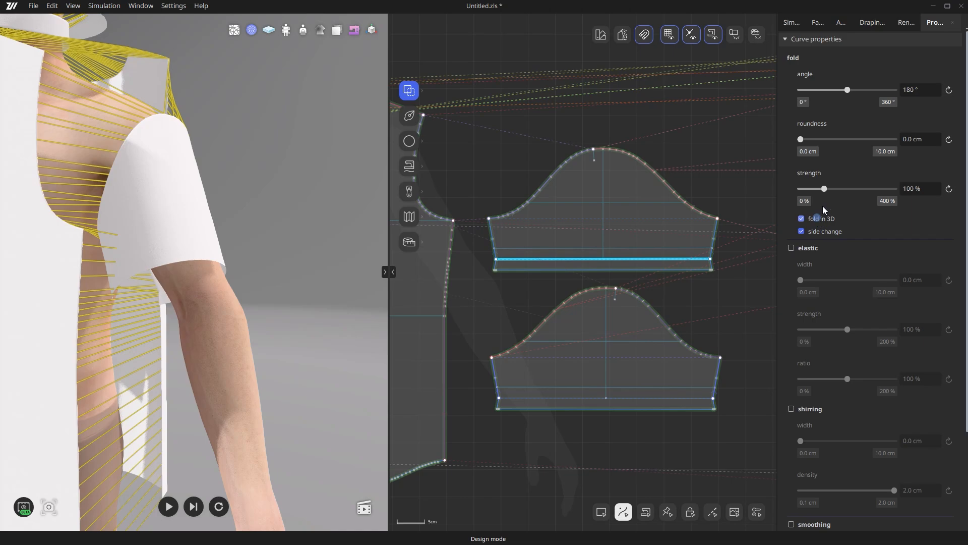
{"action": "left_click_drag", "start_coordinate": [852, 92], "coordinate": [880, 110]}
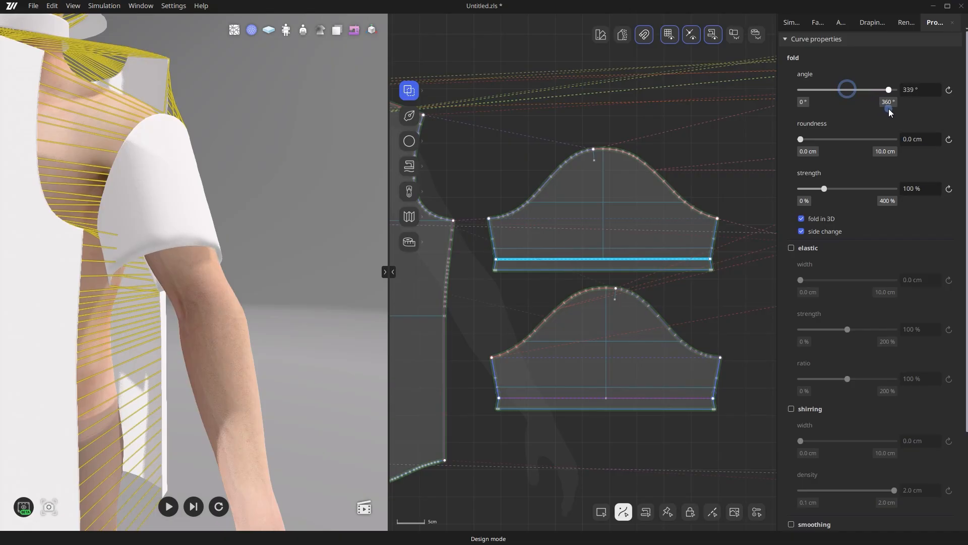
{"action": "left_click_drag", "start_coordinate": [891, 113], "coordinate": [893, 114]}
{"action": "left_click_drag", "start_coordinate": [891, 114], "coordinate": [891, 115]}
{"action": "left_click", "coordinate": [927, 139]}
{"action": "type", "text": "0.1"}
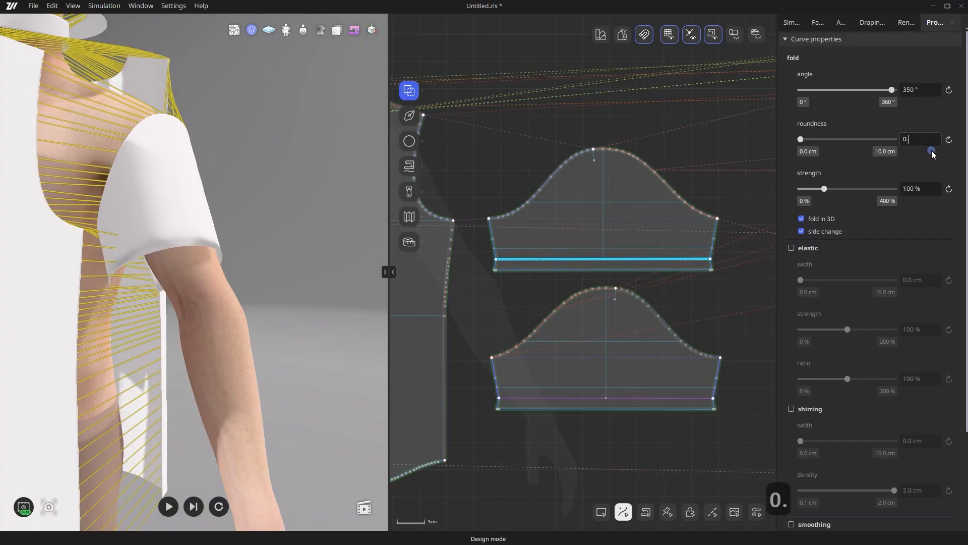
{"action": "key", "text": "Return"}
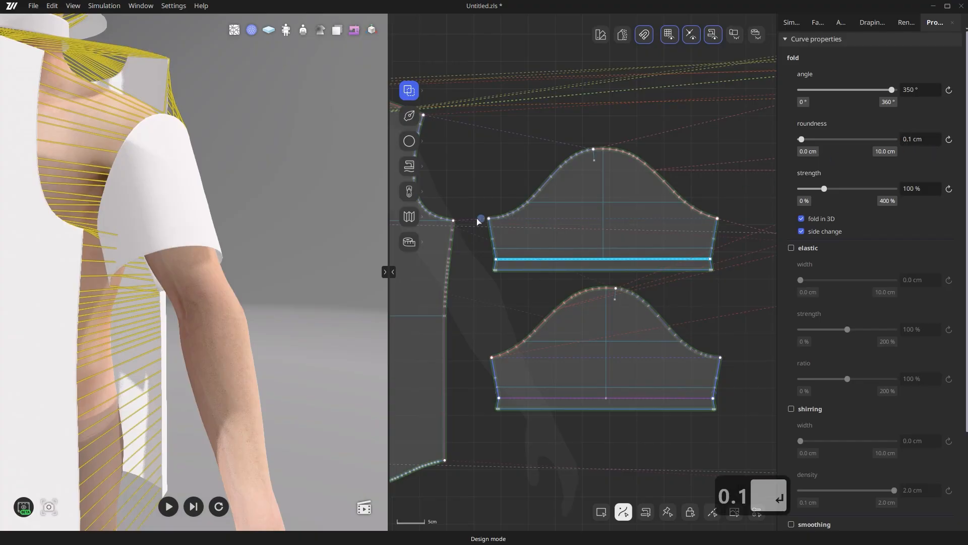
{"action": "left_click", "coordinate": [464, 235]}
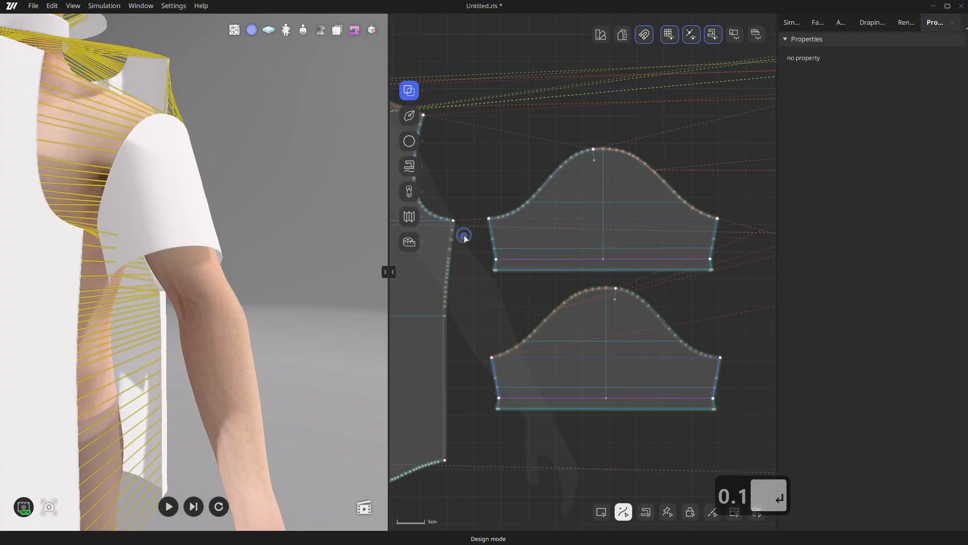
- Sew the sleeve's outer hem edge, about 40.1 cm, to the inner line above the fold
{"action": "left_click", "coordinate": [413, 170]}
{"action": "left_click", "coordinate": [495, 270]}
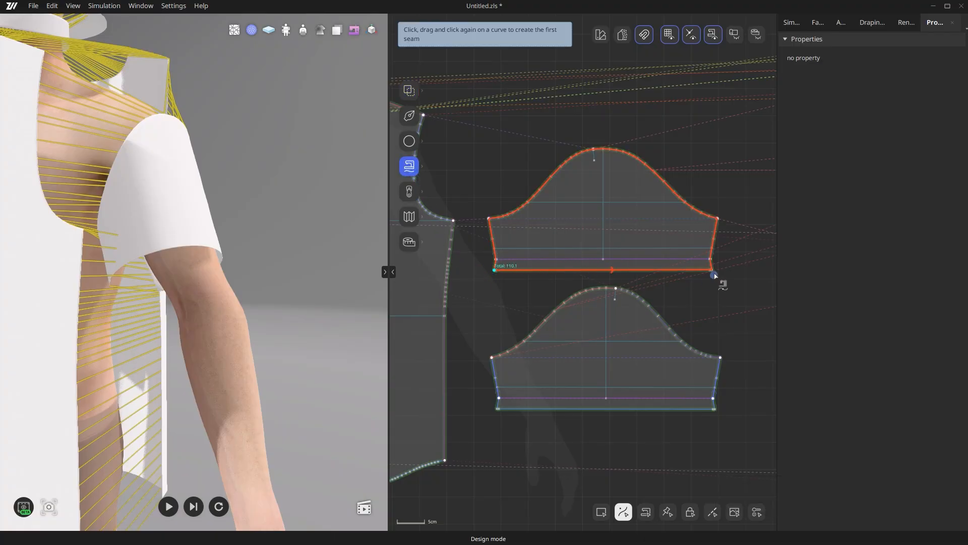
{"action": "scroll", "coordinate": [716, 277], "scroll_direction": "up", "scroll_amount": 8}
{"action": "left_click", "coordinate": [717, 305]}
{"action": "scroll", "coordinate": [717, 305], "scroll_direction": "down", "scroll_amount": 5}
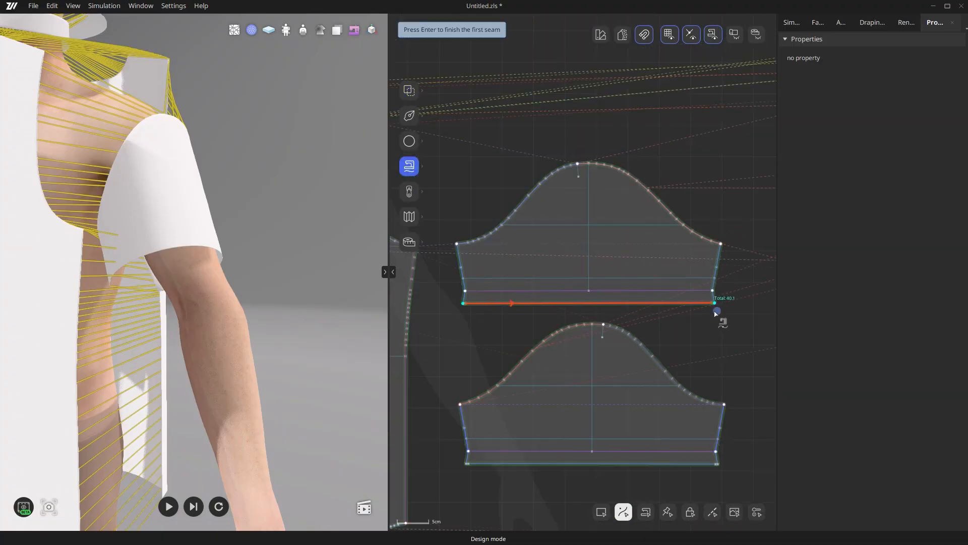
{"action": "key", "text": "Return"}
{"action": "left_click", "coordinate": [463, 278]}
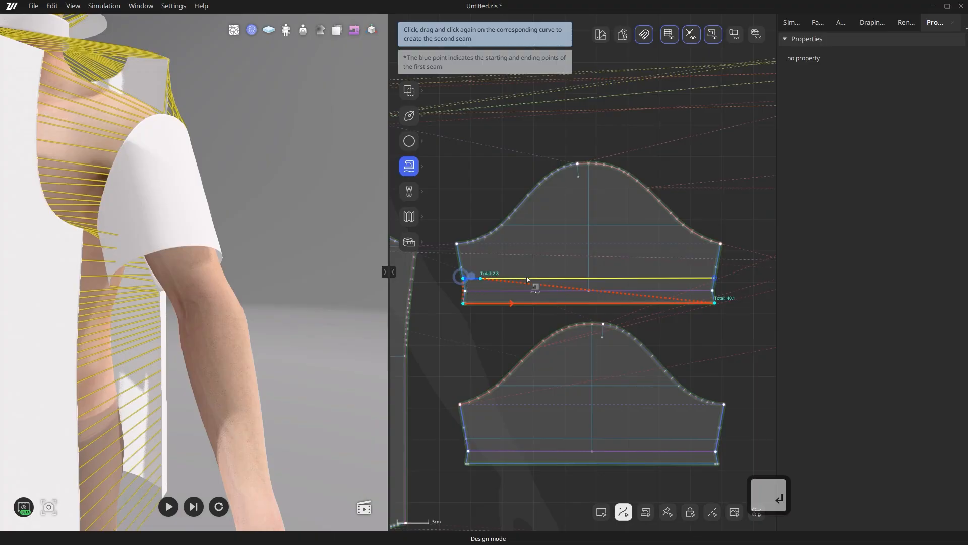
{"action": "left_click", "coordinate": [717, 280]}
{"action": "key", "text": "Return"}
- Sew the two 2 cm side edges of the sleeve's hem allowance, from bottom corner to fold line, to each other
{"action": "scroll", "coordinate": [448, 303], "scroll_direction": "up", "scroll_amount": 6}
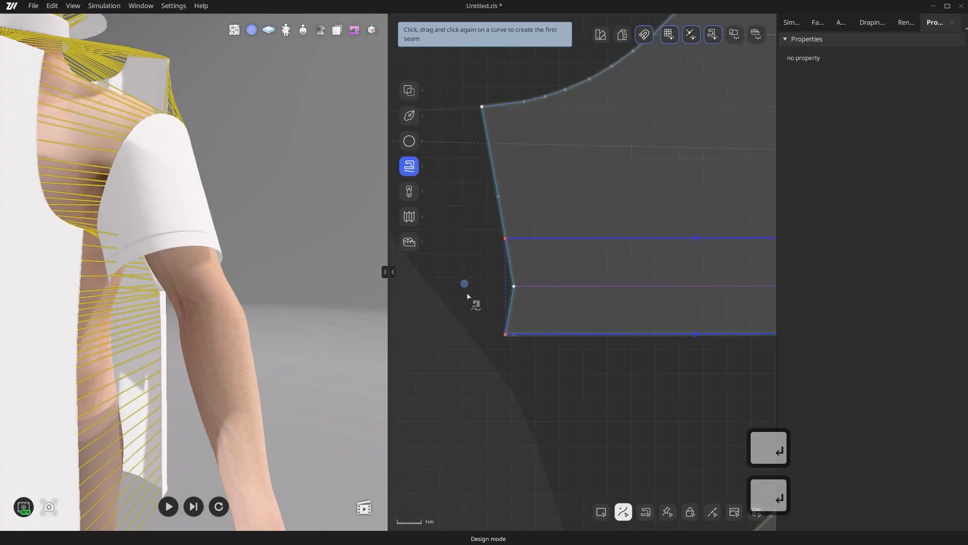
{"action": "left_click", "coordinate": [507, 333]}
{"action": "left_click", "coordinate": [513, 285]}
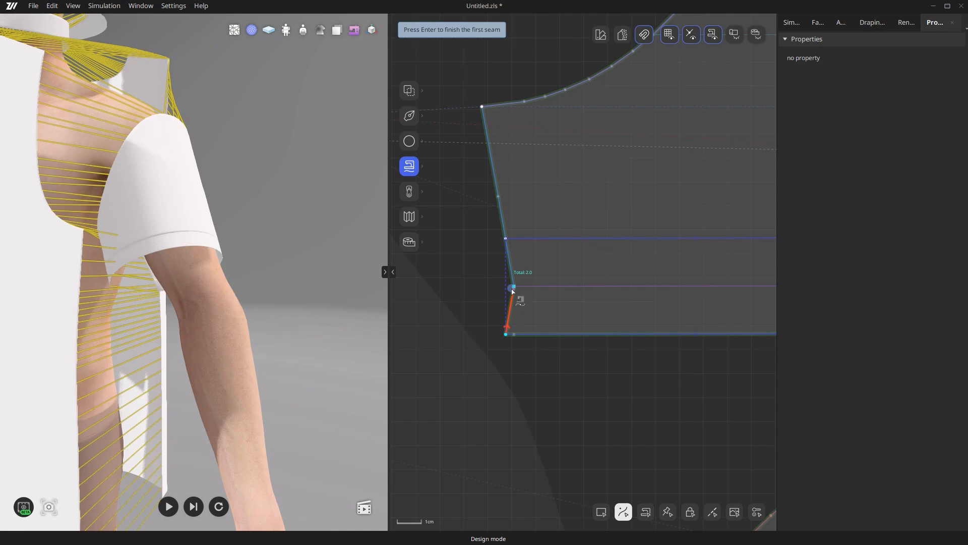
{"action": "scroll", "coordinate": [512, 295], "scroll_direction": "down", "scroll_amount": 4}
{"action": "scroll", "coordinate": [631, 329], "scroll_direction": "up", "scroll_amount": 5}
{"action": "left_click", "coordinate": [614, 322]}
{"action": "left_click", "coordinate": [609, 301]}
{"action": "key", "text": "Return"}
- Reposition the two front panels on the avatar so their plackets overlap at the centre front
{"action": "scroll", "coordinate": [281, 319], "scroll_direction": "down", "scroll_amount": 5}
{"action": "right_click_drag", "start_coordinate": [250, 323], "coordinate": [334, 306]}
{"action": "scroll", "coordinate": [597, 321], "scroll_direction": "down", "scroll_amount": 8}
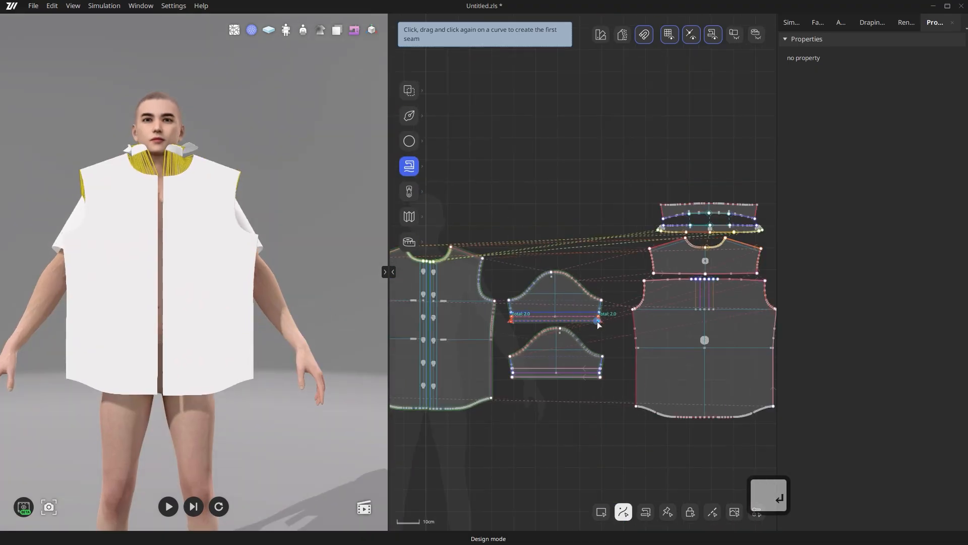
{"action": "middle_click_drag", "start_coordinate": [546, 378], "coordinate": [622, 379]}
{"action": "scroll", "coordinate": [621, 379], "scroll_direction": "up", "scroll_amount": 2}
{"action": "left_click", "coordinate": [609, 517]}
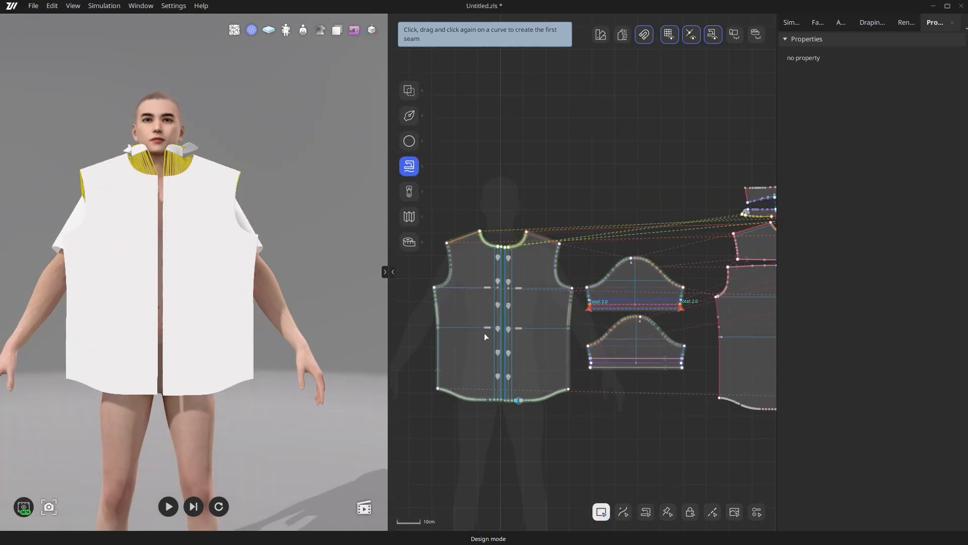
{"action": "scroll", "coordinate": [486, 334], "scroll_direction": "up", "scroll_amount": 4}
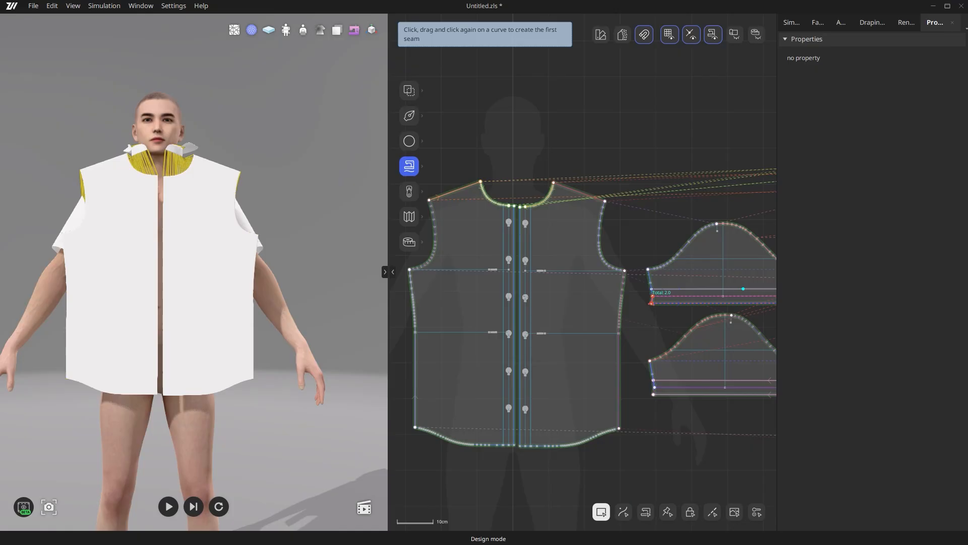
{"action": "left_click", "coordinate": [217, 279]}
{"action": "right_click_drag", "start_coordinate": [282, 227], "coordinate": [217, 407]}
{"action": "left_click_drag", "start_coordinate": [217, 407], "coordinate": [202, 407]}
{"action": "left_click", "coordinate": [101, 389]}
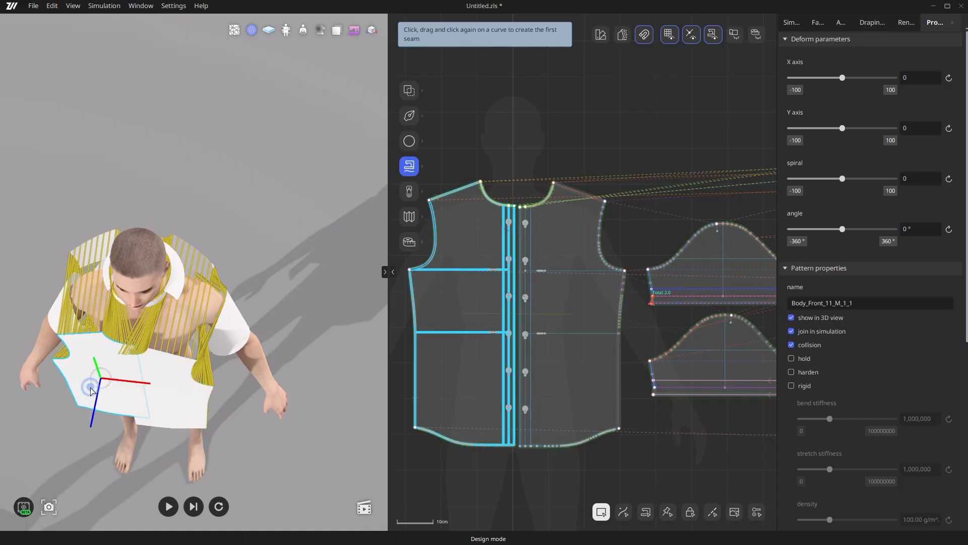
{"action": "left_click_drag", "start_coordinate": [266, 496], "coordinate": [342, 373]}
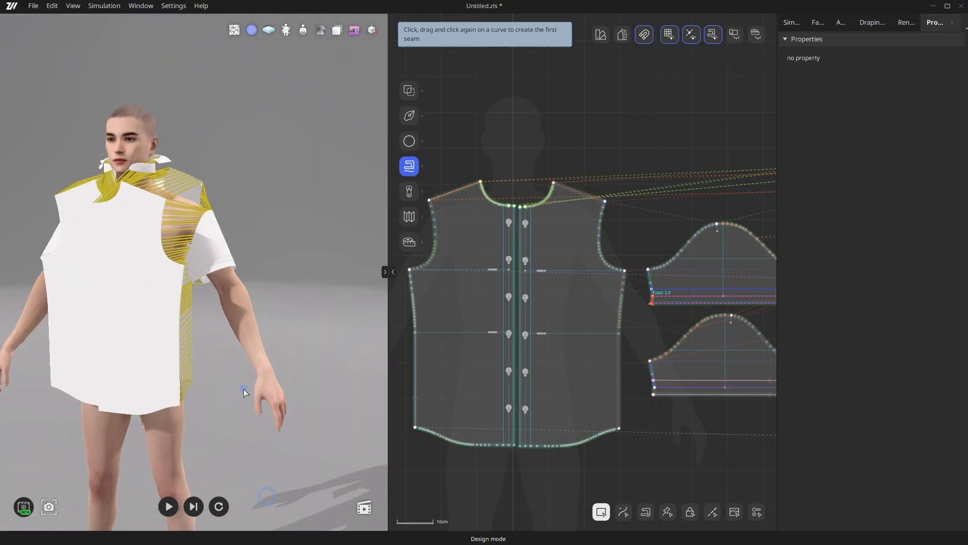
- Place a BTH_Square buttonhole on each of the six button marks along the wearer's left front placket
{"action": "left_click", "coordinate": [409, 191]}
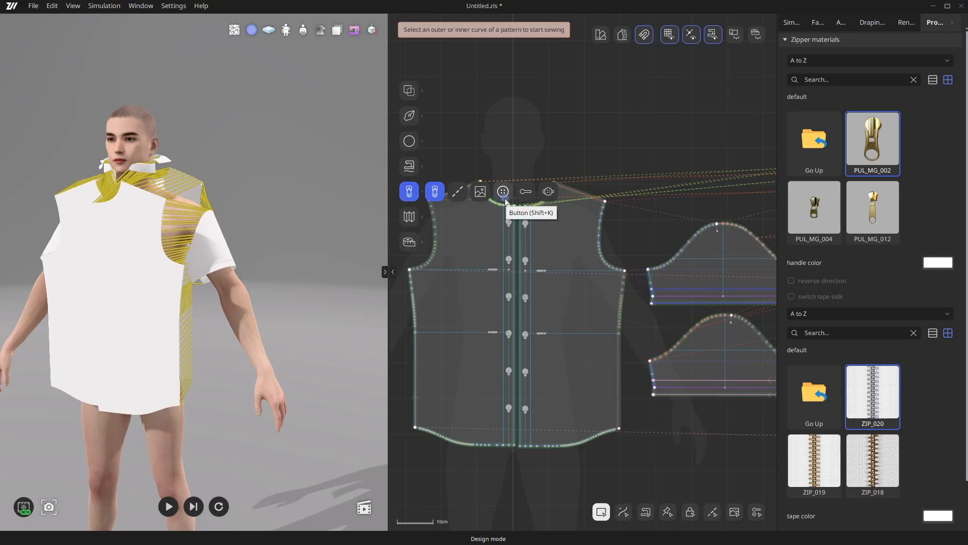
{"action": "left_click", "coordinate": [525, 198]}
{"action": "scroll", "coordinate": [524, 225], "scroll_direction": "up", "scroll_amount": 10}
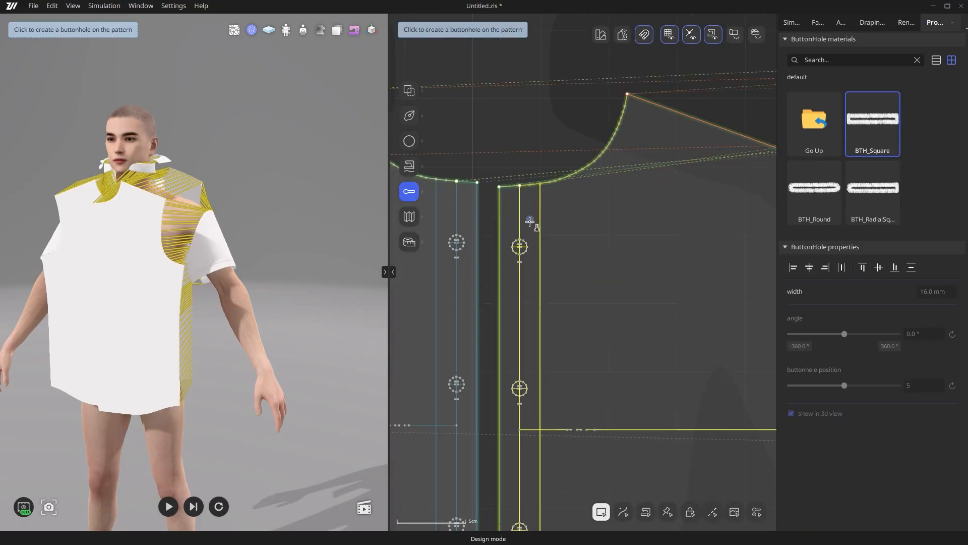
{"action": "scroll", "coordinate": [506, 273], "scroll_direction": "up", "scroll_amount": 1}
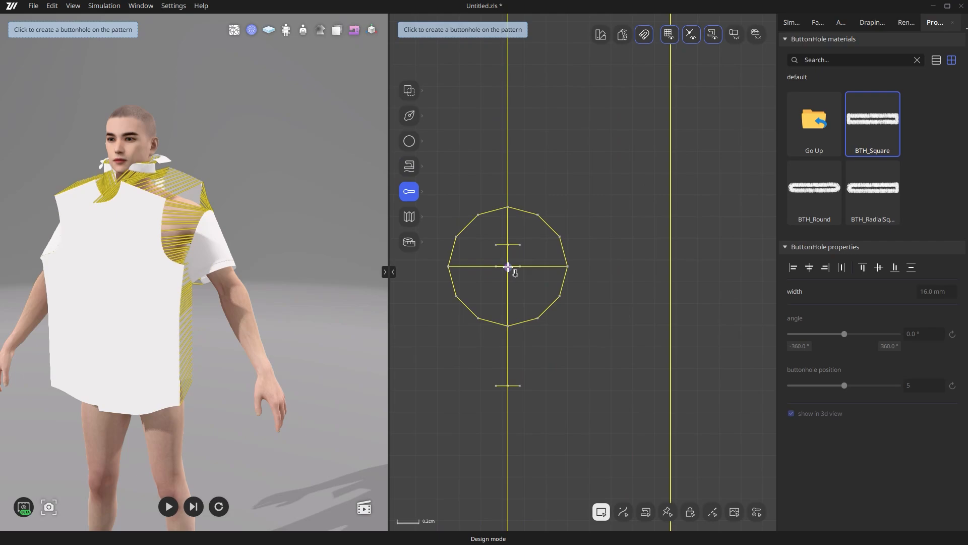
{"action": "scroll", "coordinate": [508, 266], "scroll_direction": "down", "scroll_amount": 5}
{"action": "scroll", "coordinate": [546, 339], "scroll_direction": "up", "scroll_amount": 4}
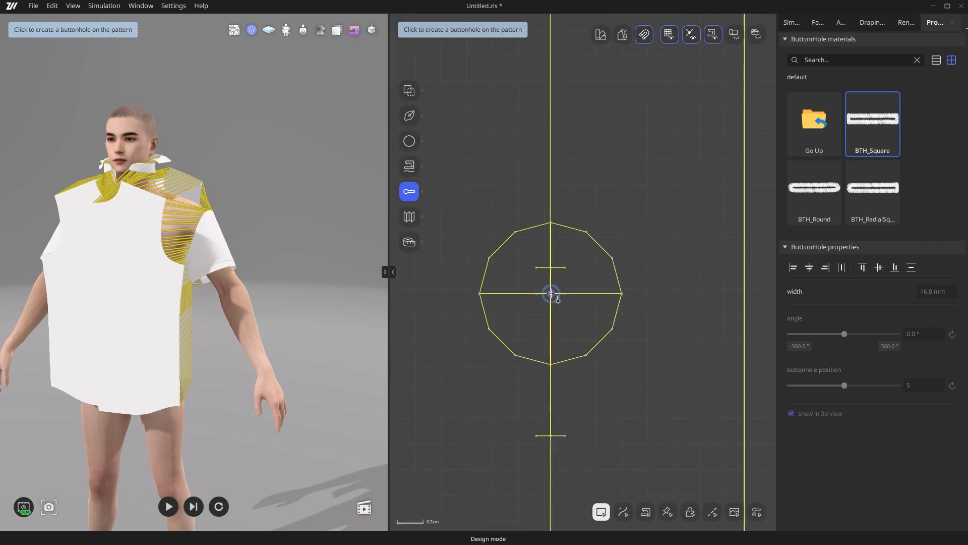
{"action": "scroll", "coordinate": [555, 298], "scroll_direction": "down", "scroll_amount": 5}
{"action": "scroll", "coordinate": [590, 404], "scroll_direction": "up", "scroll_amount": 2}
{"action": "scroll", "coordinate": [551, 270], "scroll_direction": "up", "scroll_amount": 5}
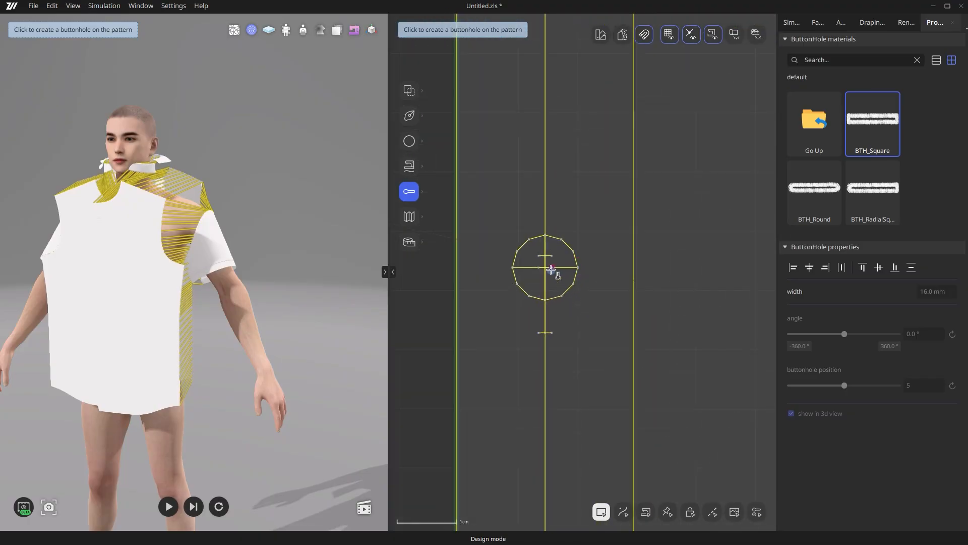
{"action": "scroll", "coordinate": [539, 265], "scroll_direction": "down", "scroll_amount": 5}
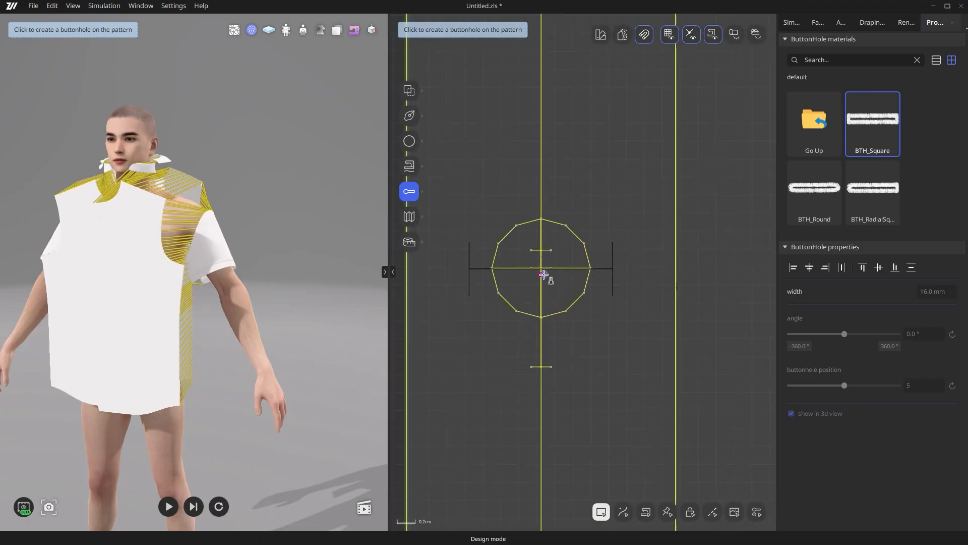
{"action": "scroll", "coordinate": [547, 287], "scroll_direction": "up", "scroll_amount": 5}
{"action": "scroll", "coordinate": [546, 282], "scroll_direction": "up", "scroll_amount": 2}
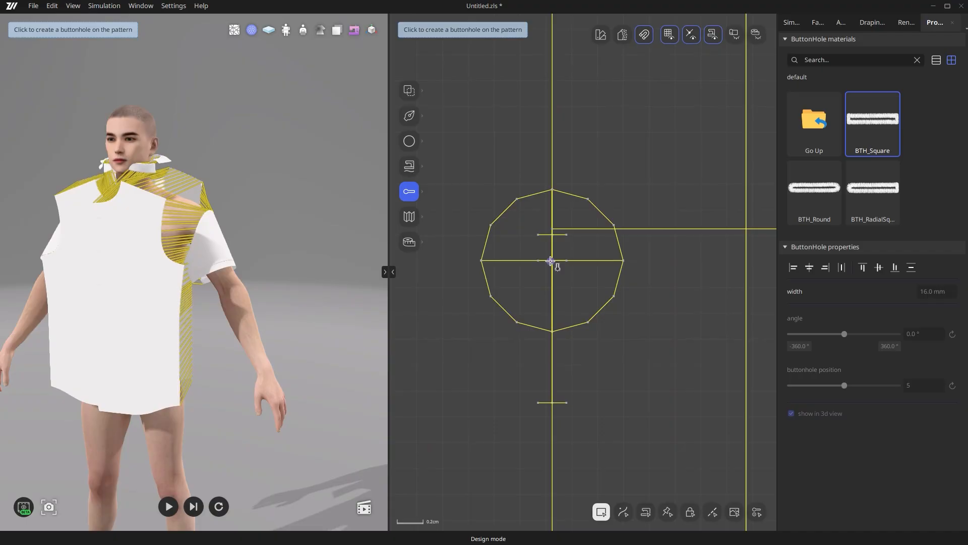
{"action": "scroll", "coordinate": [552, 261], "scroll_direction": "down", "scroll_amount": 5}
{"action": "scroll", "coordinate": [560, 274], "scroll_direction": "up", "scroll_amount": 5}
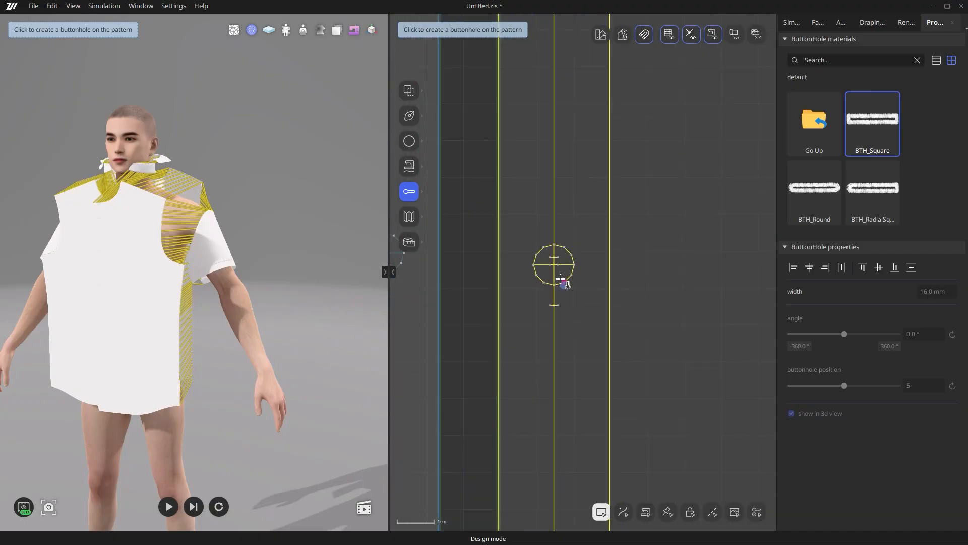
{"action": "scroll", "coordinate": [548, 249], "scroll_direction": "down", "scroll_amount": 5}
{"action": "scroll", "coordinate": [544, 262], "scroll_direction": "up", "scroll_amount": 5}
{"action": "scroll", "coordinate": [597, 283], "scroll_direction": "down", "scroll_amount": 6}
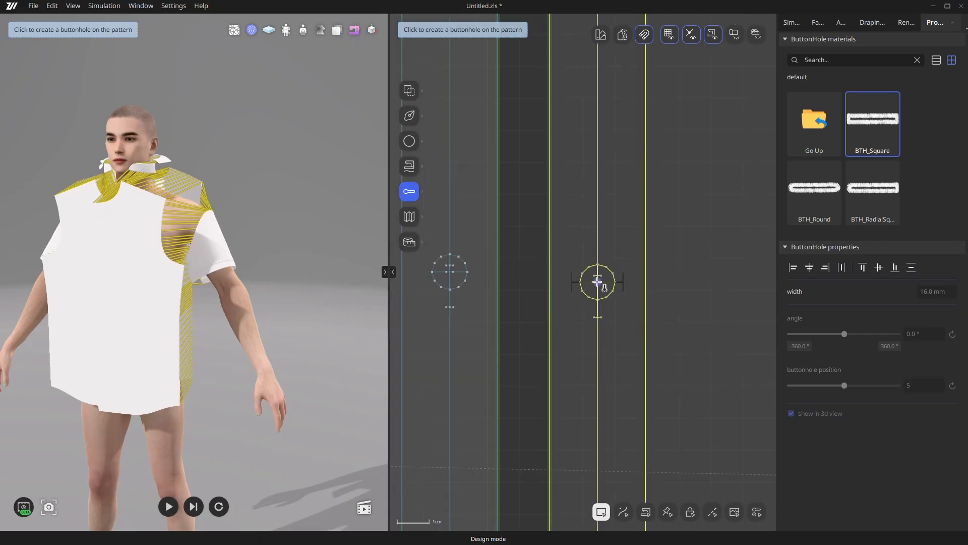
{"action": "scroll", "coordinate": [552, 267], "scroll_direction": "up", "scroll_amount": 1}
- Place a BTN_001 button on each of the six button marks along the wearer's right front placket
{"action": "mouse_move", "coordinate": [409, 192]}
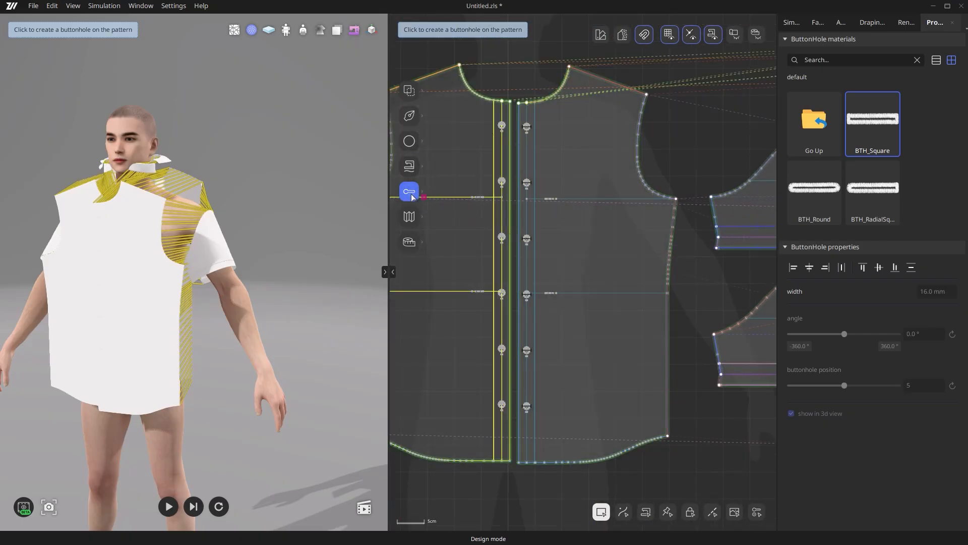
{"action": "left_click", "coordinate": [501, 191]}
{"action": "scroll", "coordinate": [545, 202], "scroll_direction": "up", "scroll_amount": 10}
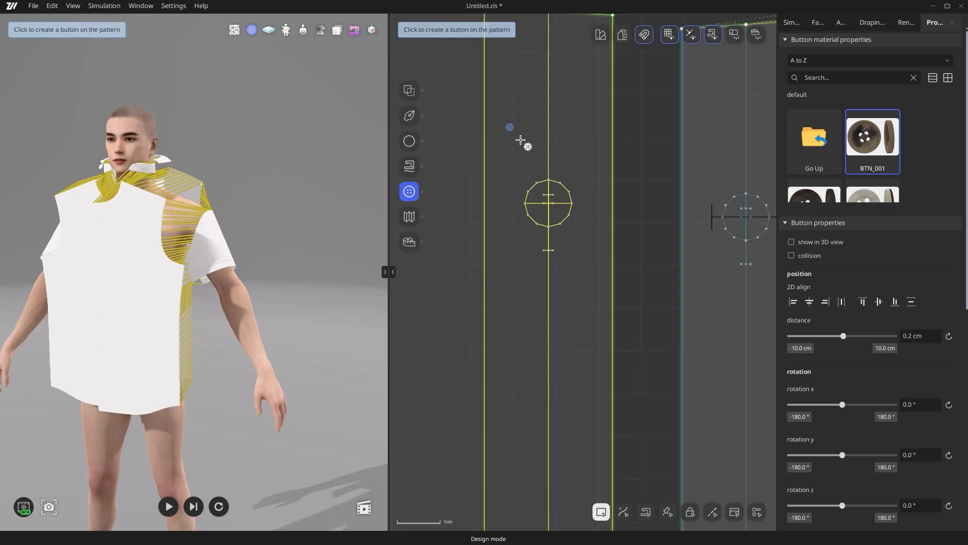
{"action": "scroll", "coordinate": [565, 282], "scroll_direction": "down", "scroll_amount": 3}
{"action": "scroll", "coordinate": [585, 266], "scroll_direction": "up", "scroll_amount": 6}
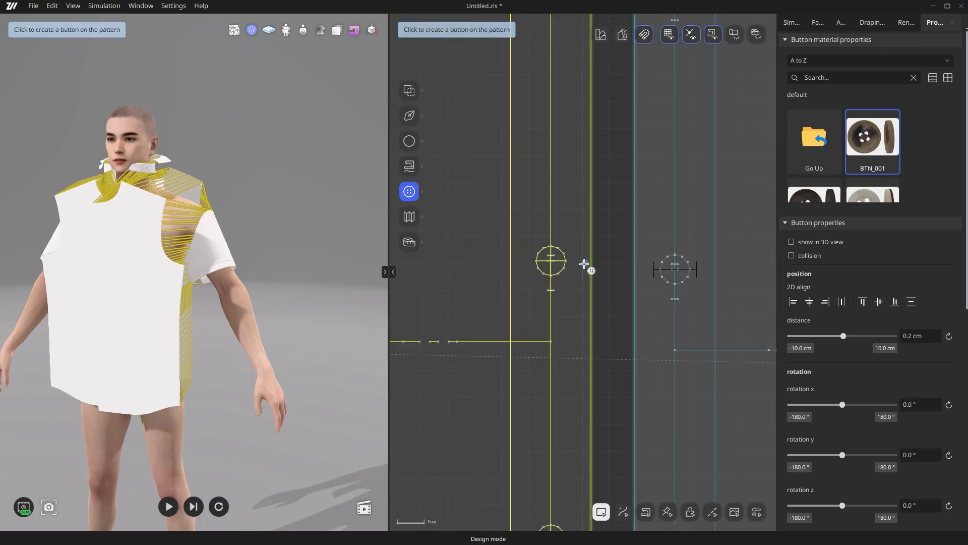
{"action": "scroll", "coordinate": [532, 250], "scroll_direction": "down", "scroll_amount": 4}
{"action": "scroll", "coordinate": [600, 230], "scroll_direction": "up", "scroll_amount": 6}
{"action": "scroll", "coordinate": [585, 224], "scroll_direction": "down", "scroll_amount": 4}
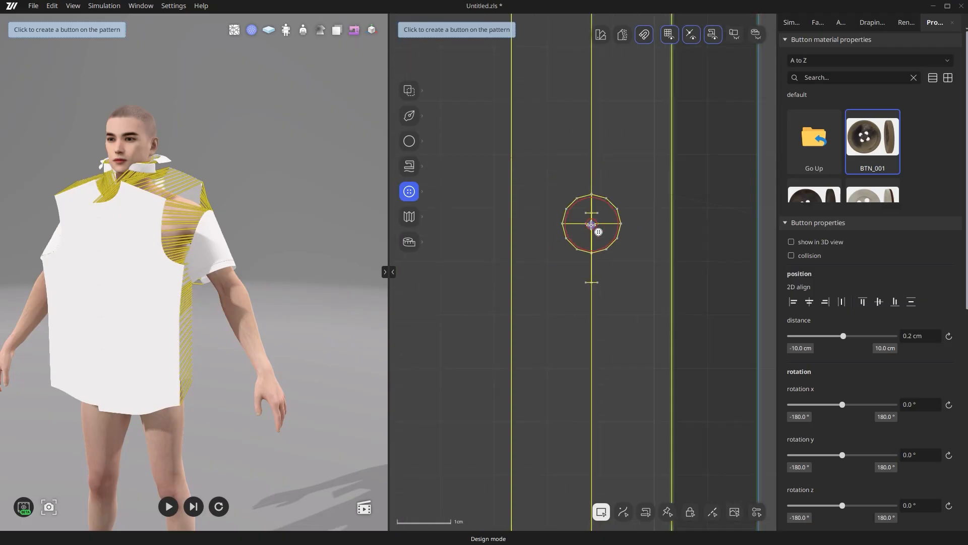
{"action": "scroll", "coordinate": [603, 210], "scroll_direction": "up", "scroll_amount": 5}
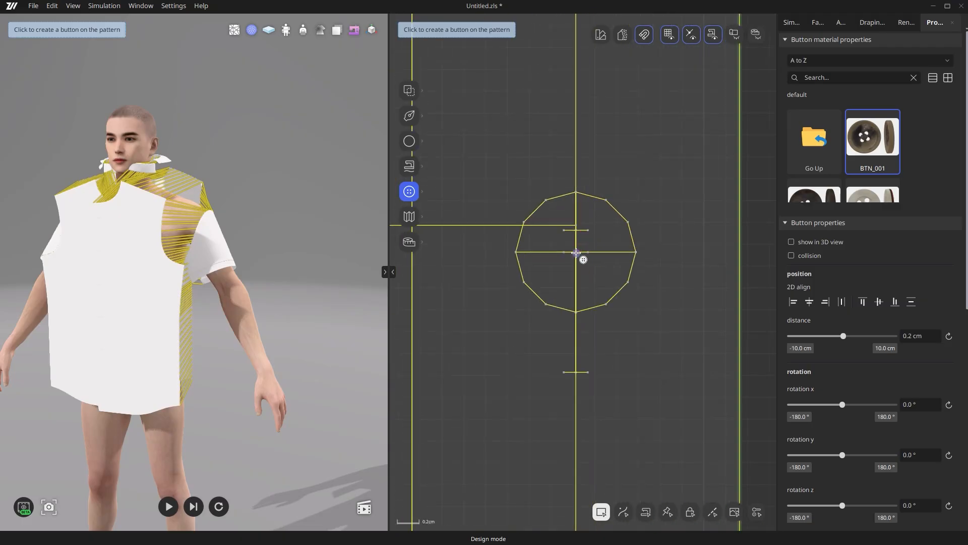
{"action": "scroll", "coordinate": [576, 253], "scroll_direction": "down", "scroll_amount": 4}
{"action": "scroll", "coordinate": [580, 257], "scroll_direction": "up", "scroll_amount": 6}
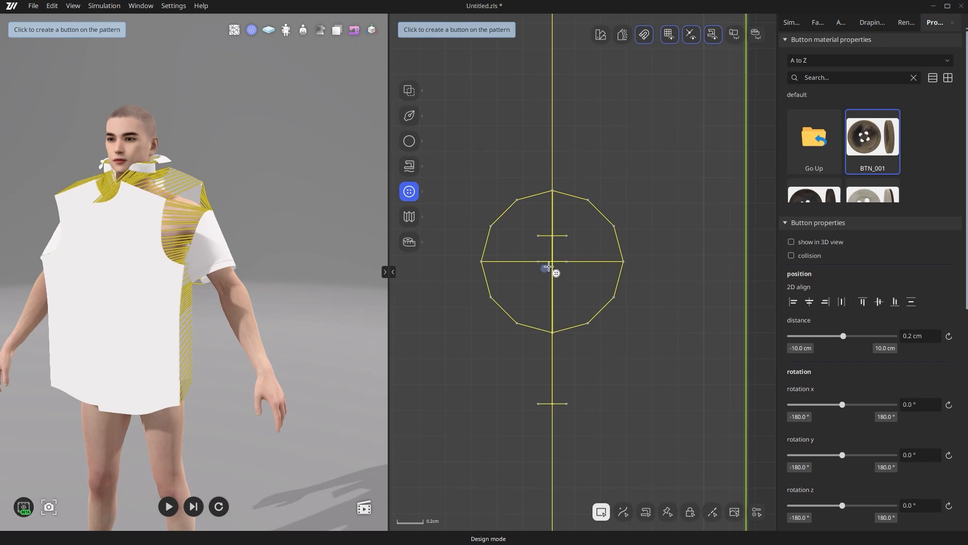
{"action": "scroll", "coordinate": [554, 263], "scroll_direction": "down", "scroll_amount": 5}
{"action": "scroll", "coordinate": [540, 281], "scroll_direction": "up", "scroll_amount": 5}
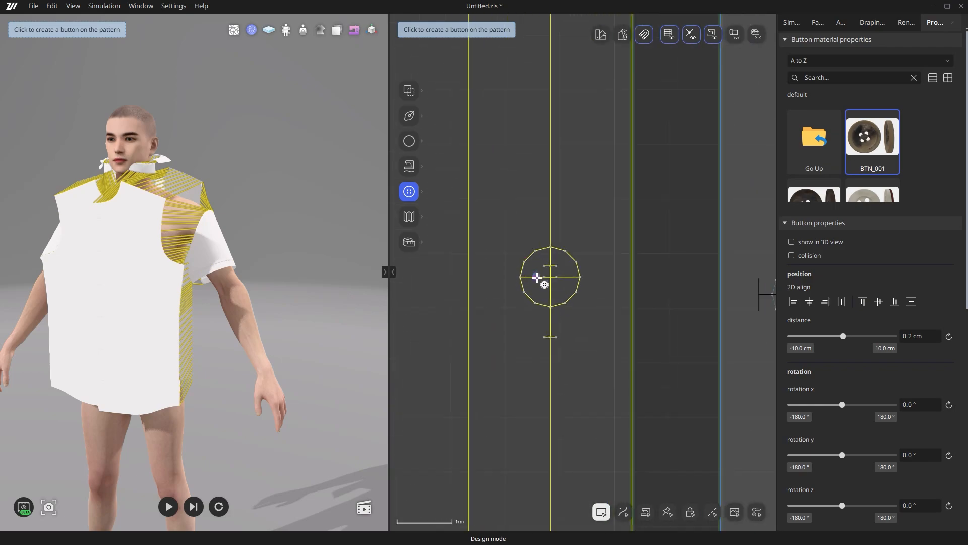
{"action": "scroll", "coordinate": [566, 275], "scroll_direction": "down", "scroll_amount": 10}
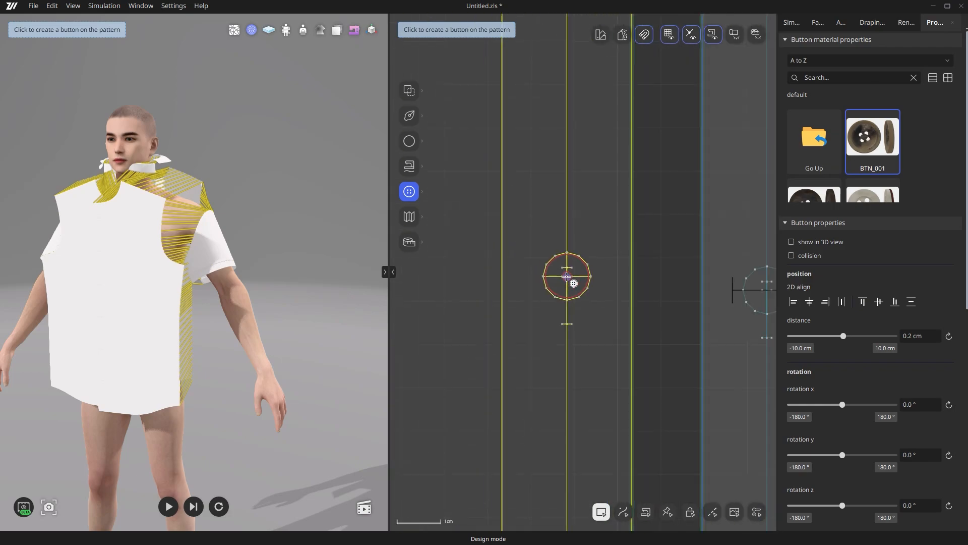
- Connect each of the six buttons on one front placket to the matching buttonhole on the opposite placket
{"action": "left_click", "coordinate": [415, 197]}
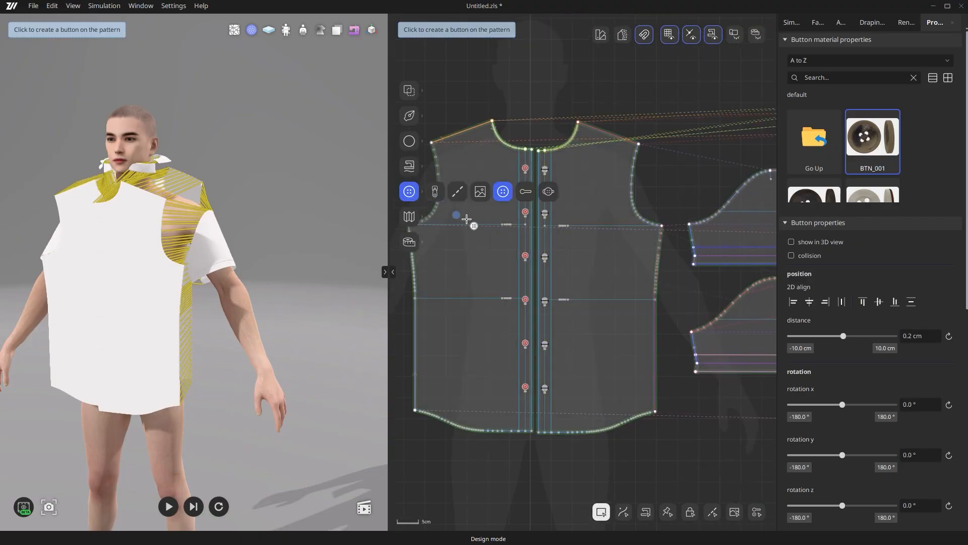
{"action": "left_click", "coordinate": [550, 193]}
{"action": "scroll", "coordinate": [545, 169], "scroll_direction": "up", "scroll_amount": 3}
{"action": "left_click", "coordinate": [506, 169]}
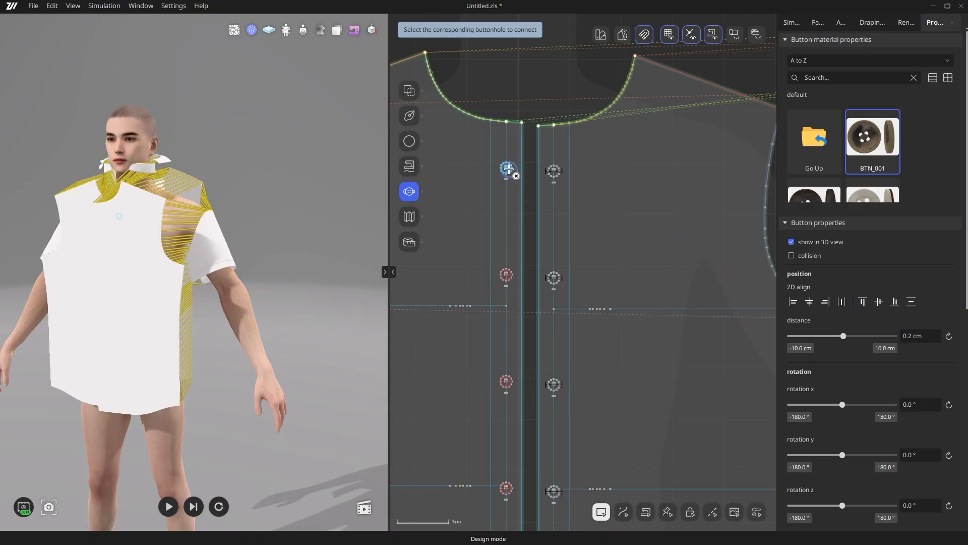
{"action": "left_click", "coordinate": [553, 171]}
{"action": "left_click", "coordinate": [509, 276]}
{"action": "left_click", "coordinate": [555, 279]}
{"action": "middle_click_drag", "start_coordinate": [599, 357], "coordinate": [611, 176]}
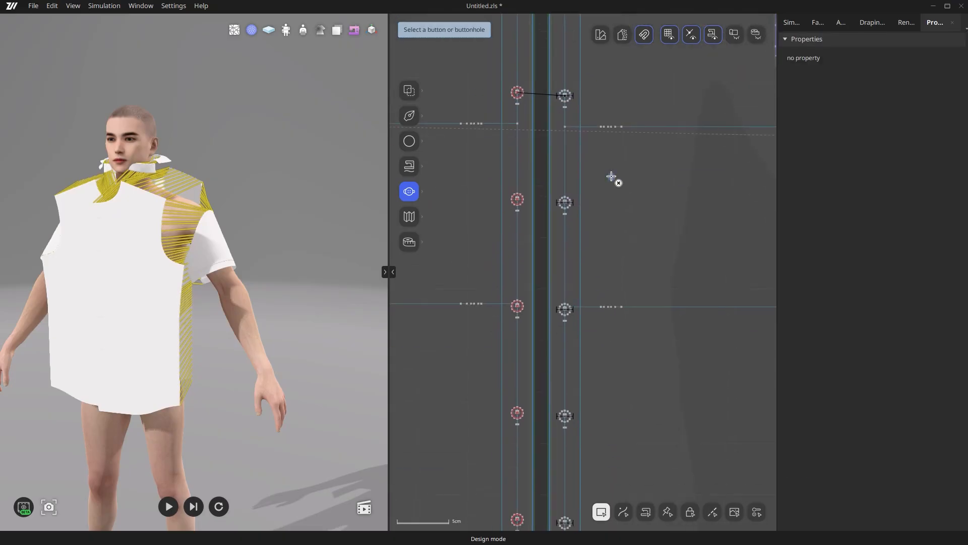
{"action": "left_click", "coordinate": [519, 200]}
{"action": "left_click", "coordinate": [566, 204]}
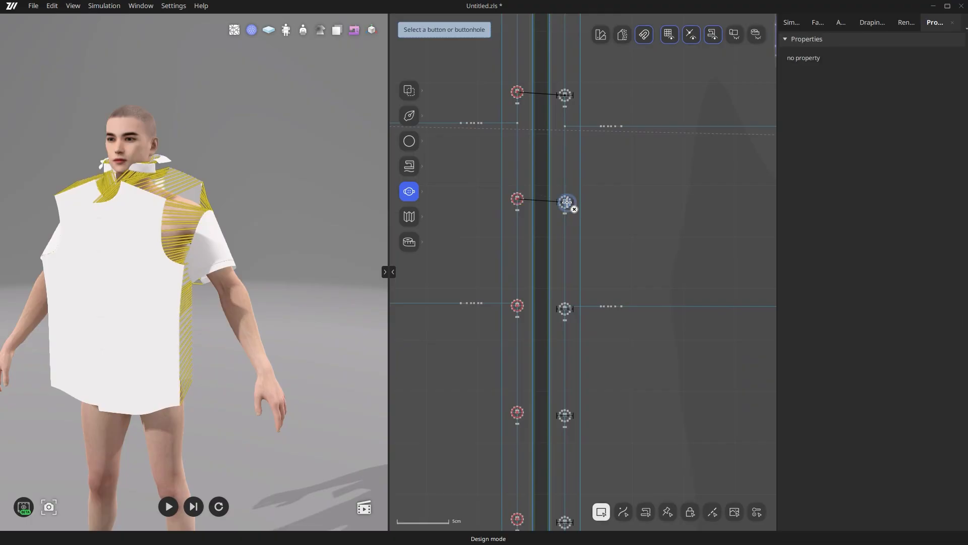
{"action": "left_click", "coordinate": [519, 309]}
{"action": "left_click", "coordinate": [564, 308]}
{"action": "middle_click_drag", "start_coordinate": [597, 381], "coordinate": [597, 256]}
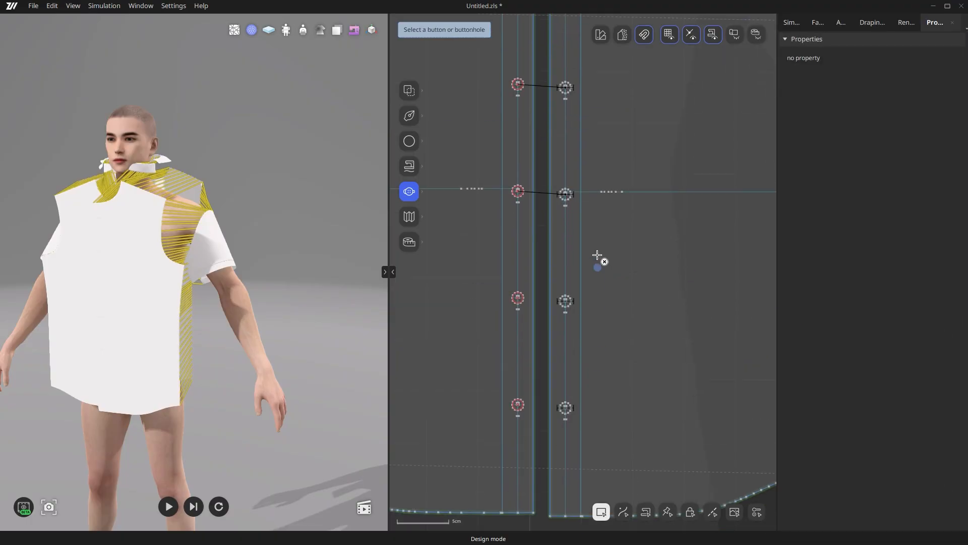
{"action": "left_click", "coordinate": [521, 288]}
{"action": "left_click", "coordinate": [566, 289]}
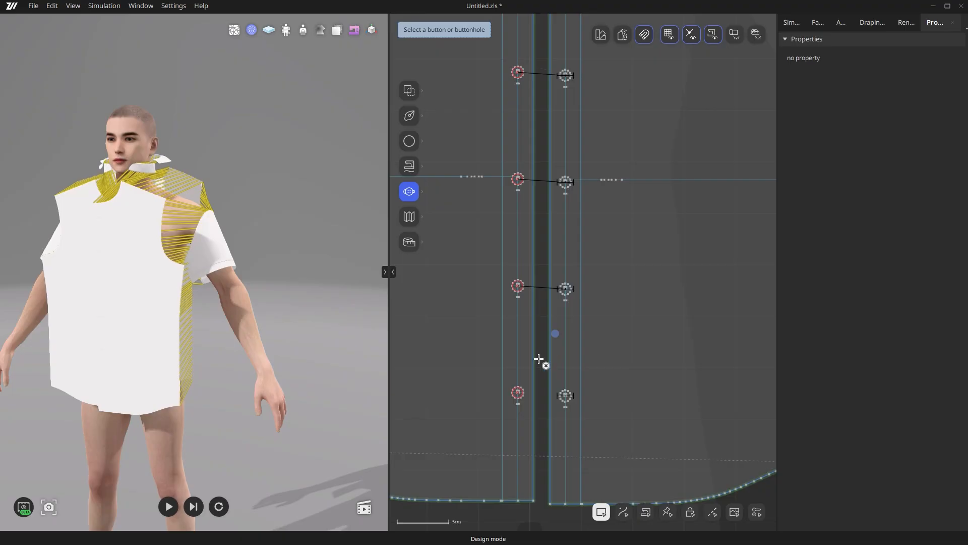
{"action": "left_click", "coordinate": [517, 392]}
{"action": "scroll", "coordinate": [575, 353], "scroll_direction": "down", "scroll_amount": 5}
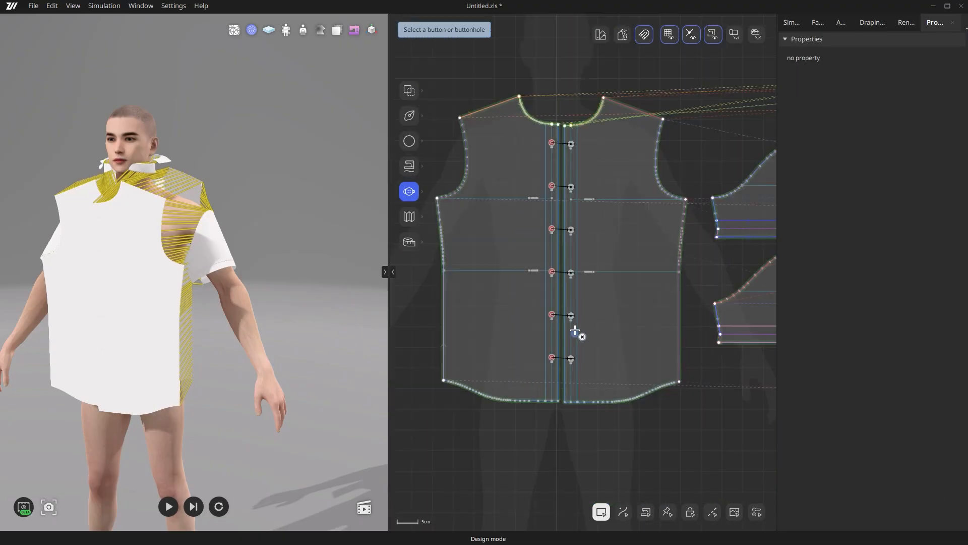
{"action": "key", "text": "Delete"}
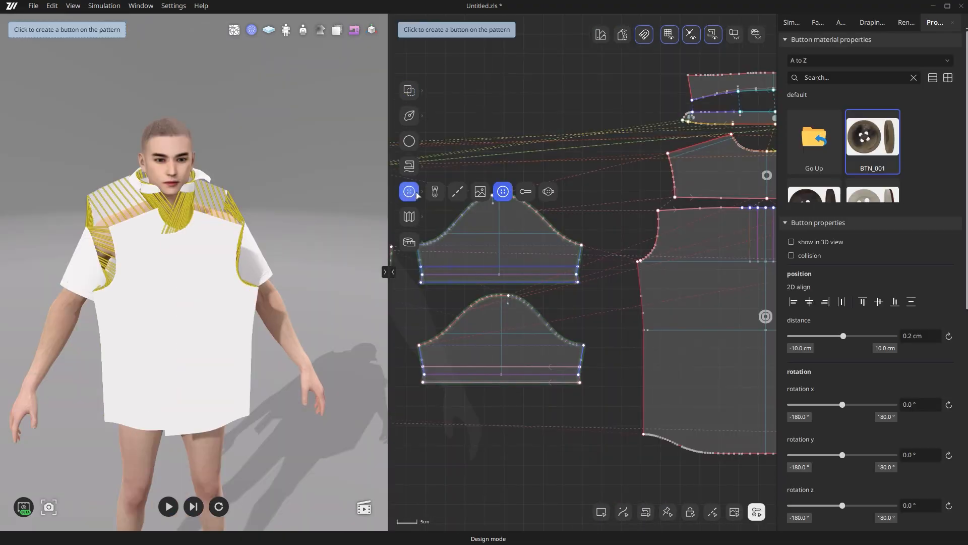
- Place a BTH_Square buttonhole at the mark on the wearer's left end of the collar stand
{"action": "left_click", "coordinate": [503, 191]}
{"action": "left_click", "coordinate": [525, 191]}
{"action": "scroll", "coordinate": [494, 273], "scroll_direction": "up", "scroll_amount": 8}
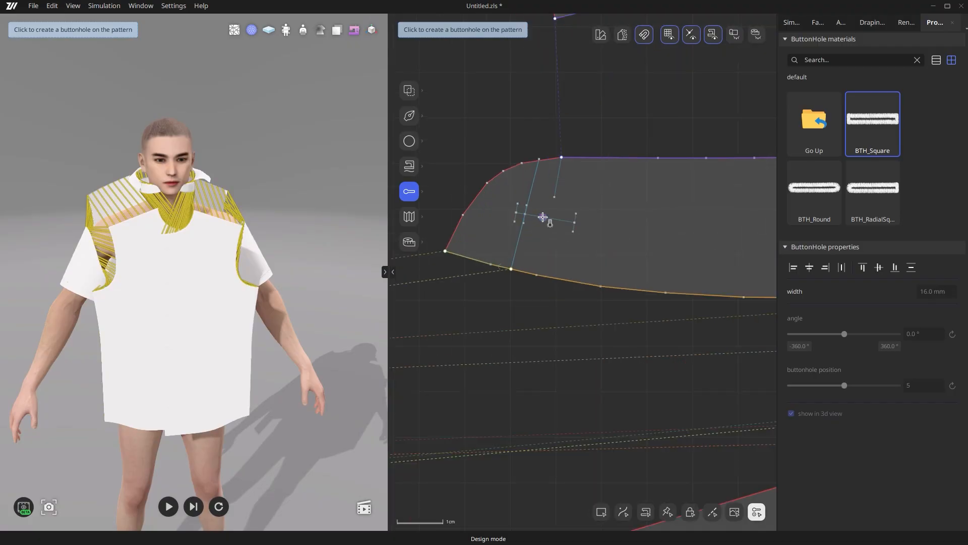
{"action": "scroll", "coordinate": [542, 216], "scroll_direction": "down", "scroll_amount": 6}
- Place a BTN_001 button at the mark on the wearer's right end of the collar stand
{"action": "left_click", "coordinate": [411, 196]}
{"action": "left_click", "coordinate": [503, 191]}
{"action": "scroll", "coordinate": [638, 252], "scroll_direction": "up", "scroll_amount": 8}
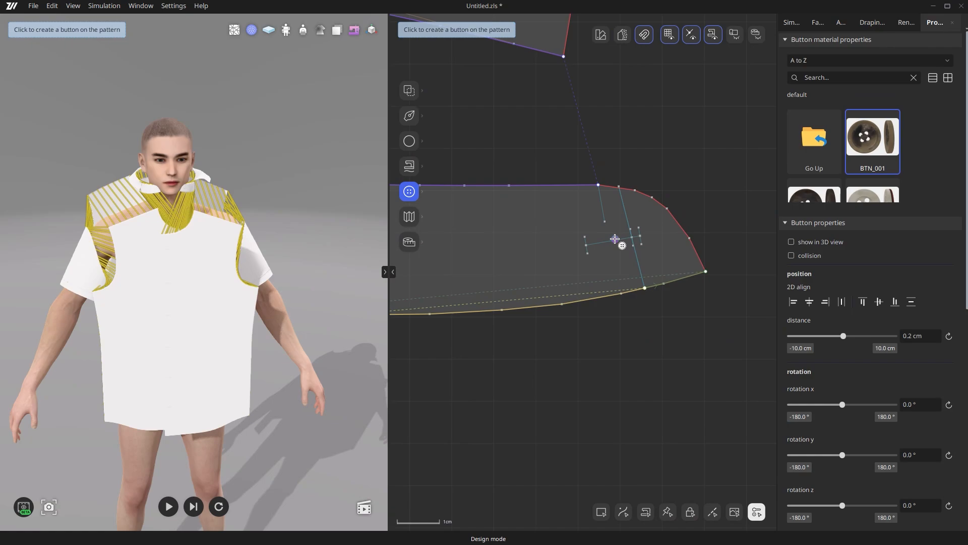
{"action": "scroll", "coordinate": [616, 239], "scroll_direction": "down", "scroll_amount": 10}
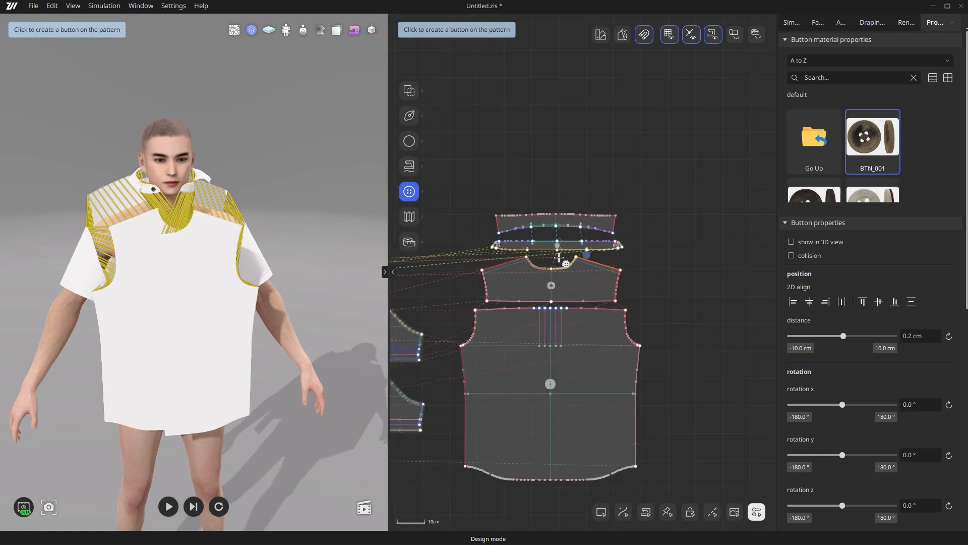
- Set the angle of the collar stand's buttonhole to -5.1° so it follows the slanted mark
{"action": "scroll", "coordinate": [621, 253], "scroll_direction": "up", "scroll_amount": 3}
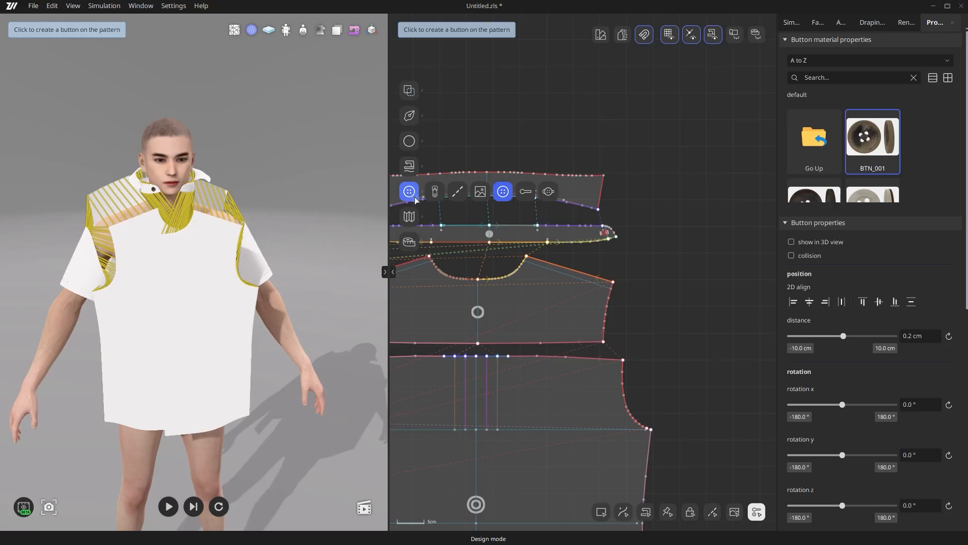
{"action": "middle_click_drag", "start_coordinate": [452, 292], "coordinate": [559, 304]}
{"action": "scroll", "coordinate": [559, 303], "scroll_direction": "up", "scroll_amount": 1}
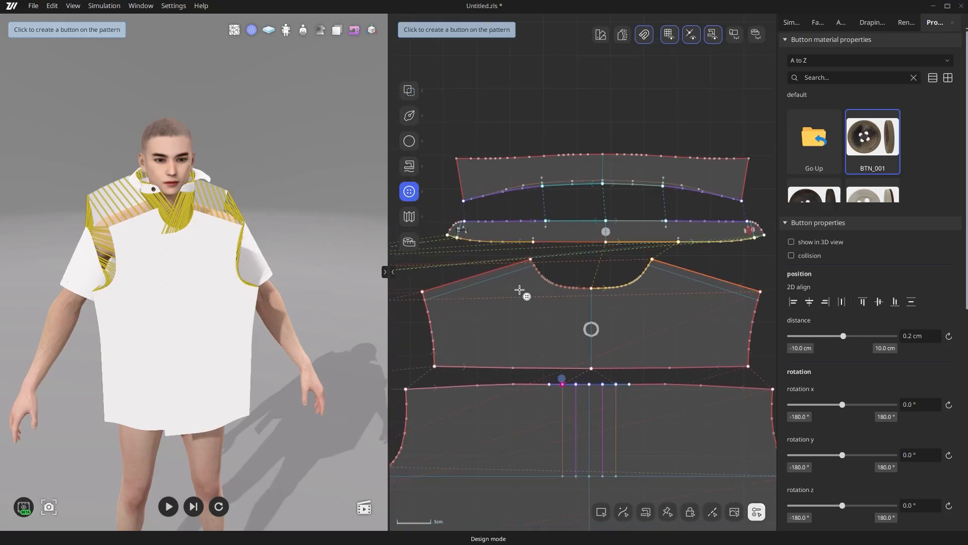
{"action": "left_click", "coordinate": [406, 90]}
{"action": "scroll", "coordinate": [434, 238], "scroll_direction": "up", "scroll_amount": 6}
{"action": "left_click", "coordinate": [531, 200]}
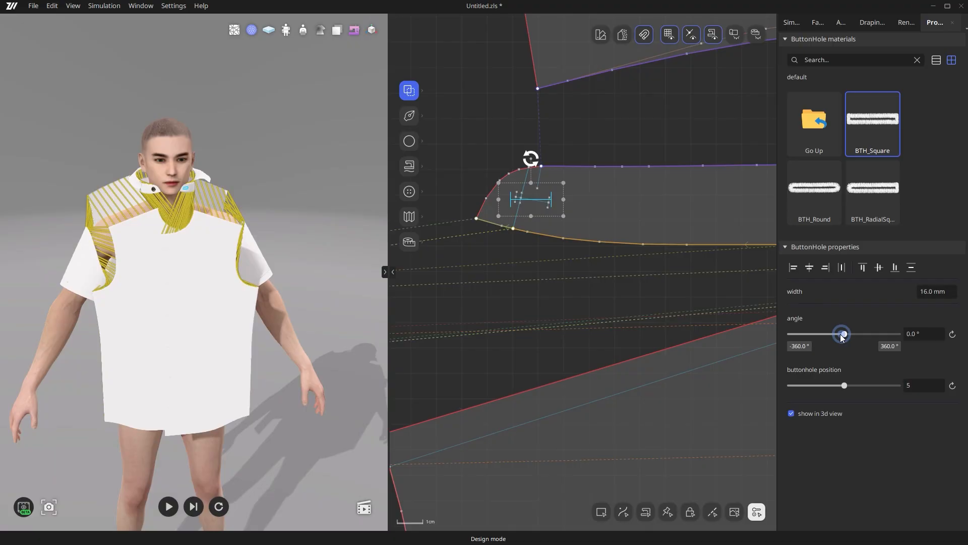
{"action": "left_click_drag", "start_coordinate": [842, 335], "coordinate": [841, 334]}
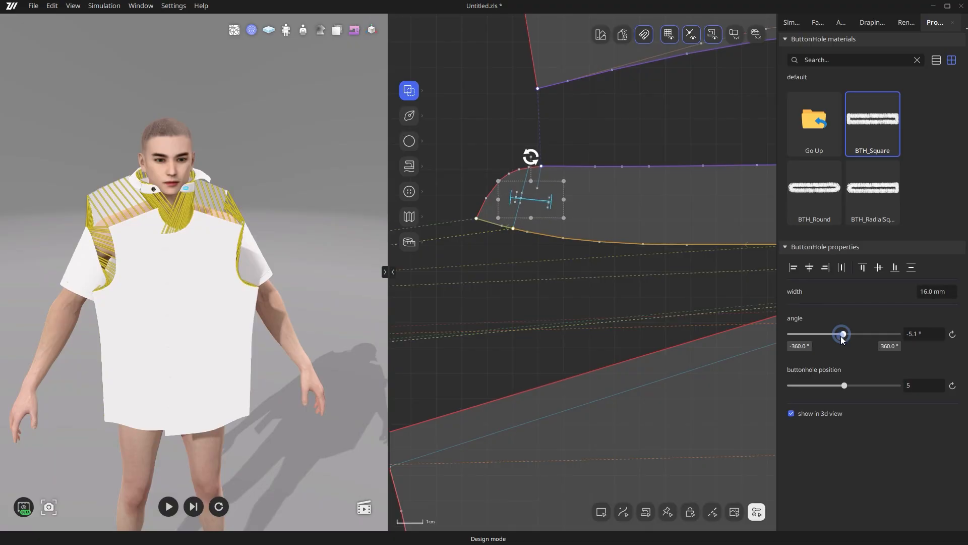
{"action": "left_click", "coordinate": [607, 332]}
- Switch the 2D selection filter to whole pattern pieces
{"action": "scroll", "coordinate": [607, 331], "scroll_direction": "down", "scroll_amount": 10}
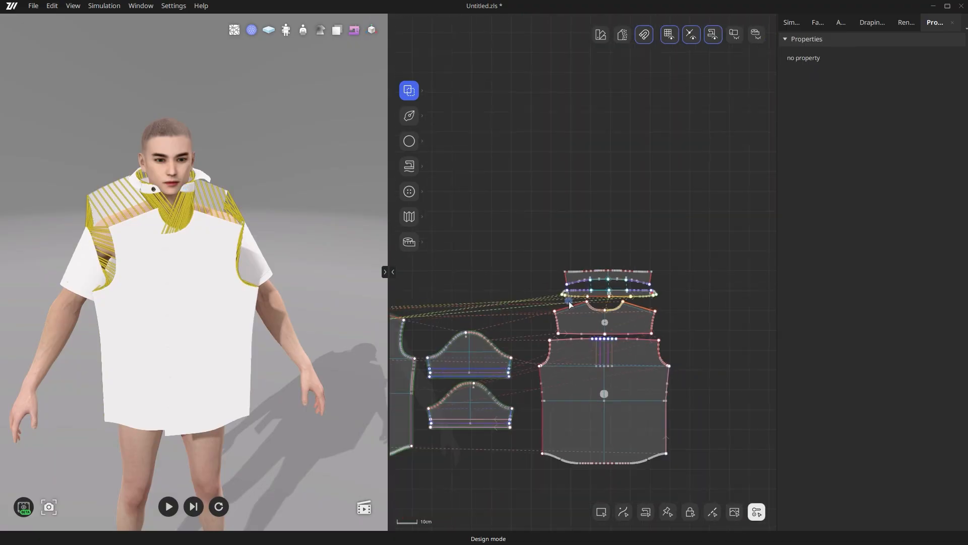
{"action": "middle_click_drag", "start_coordinate": [562, 280], "coordinate": [589, 260]}
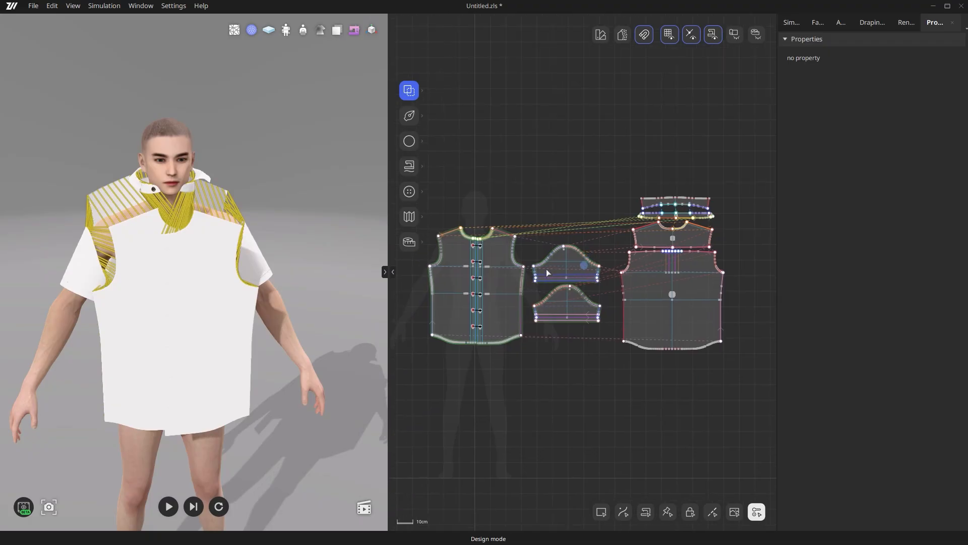
{"action": "left_click", "coordinate": [602, 511]}
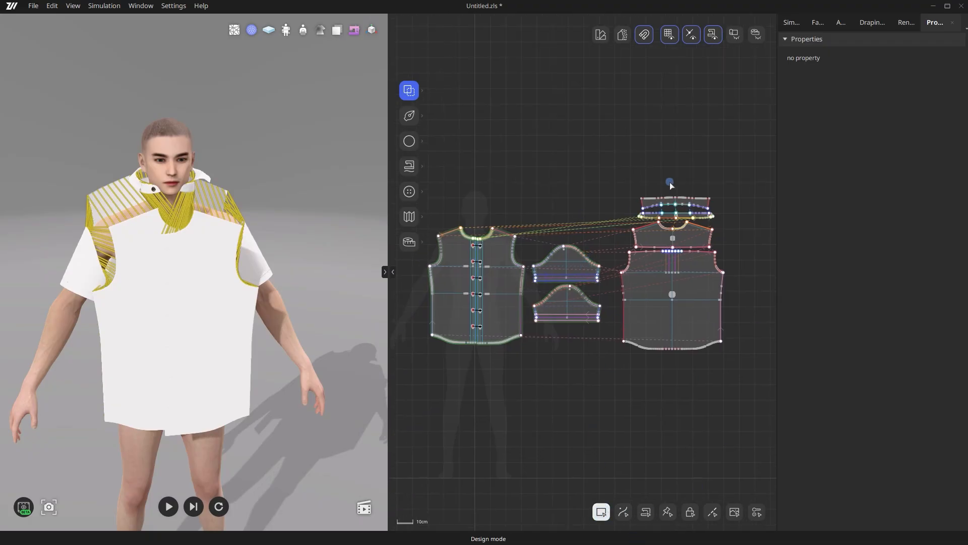
- Set the activation order of the collar, the collar stand and both sleeves to 1
{"action": "left_click", "coordinate": [677, 224]}
{"action": "scroll", "coordinate": [797, 367], "scroll_direction": "down", "scroll_amount": 5}
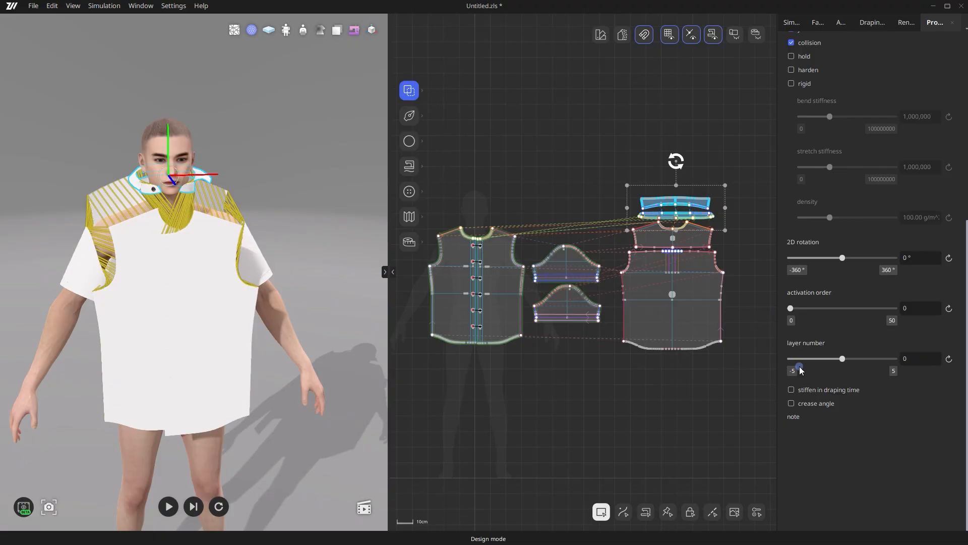
{"action": "type", "text": "1"}
{"action": "key", "text": "Return"}
{"action": "left_click_drag", "start_coordinate": [578, 205], "coordinate": [559, 328]}
{"action": "double_click", "coordinate": [917, 312]}
{"action": "type", "text": "1"}
{"action": "key", "text": "Return"}
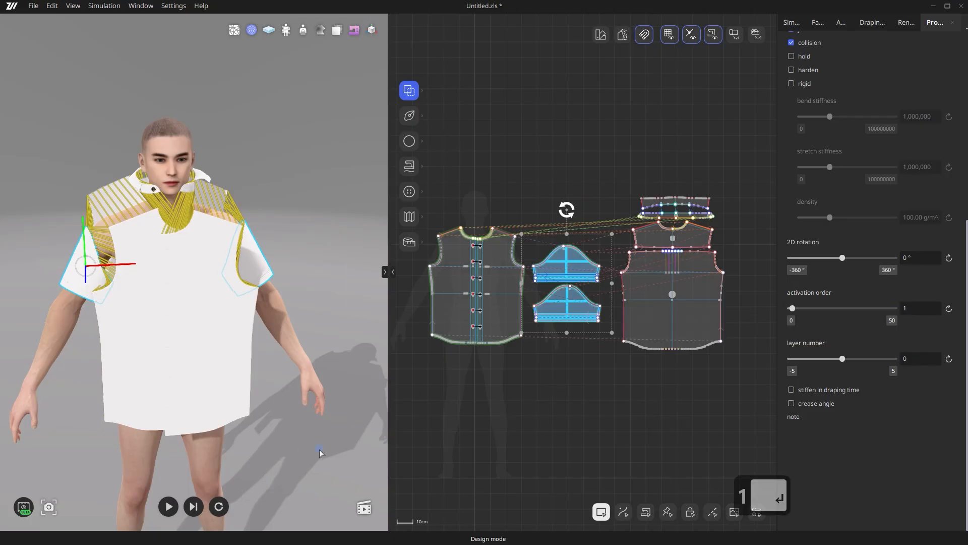
- Run the simulation to drape the sewn shirt on the avatar and check the fit from the front
{"action": "right_click_drag", "start_coordinate": [319, 449], "coordinate": [297, 428]}
{"action": "middle_click_drag", "start_coordinate": [296, 429], "coordinate": [407, 426]}
{"action": "left_click", "coordinate": [170, 505]}
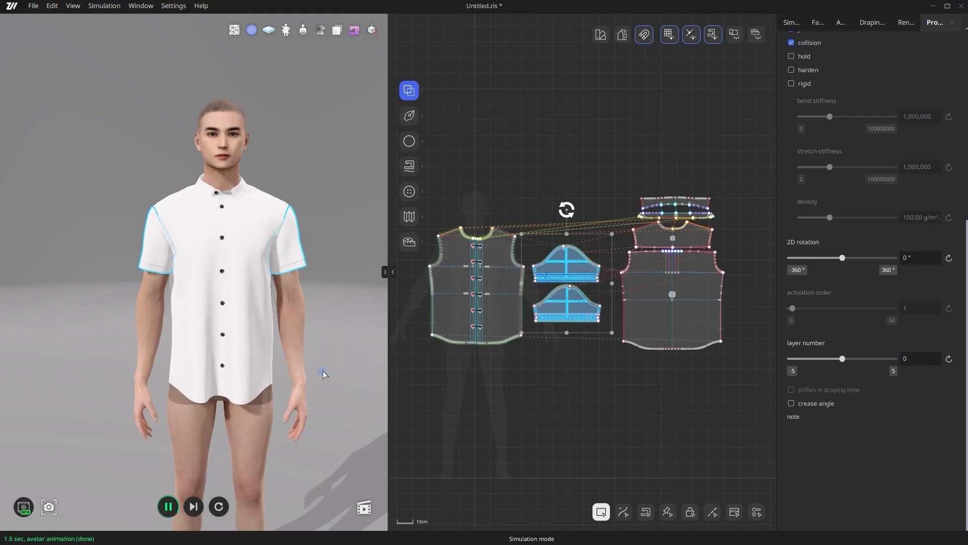
{"action": "right_click_drag", "start_coordinate": [323, 376], "coordinate": [433, 396]}
{"action": "right_click_drag", "start_coordinate": [308, 402], "coordinate": [233, 351]}
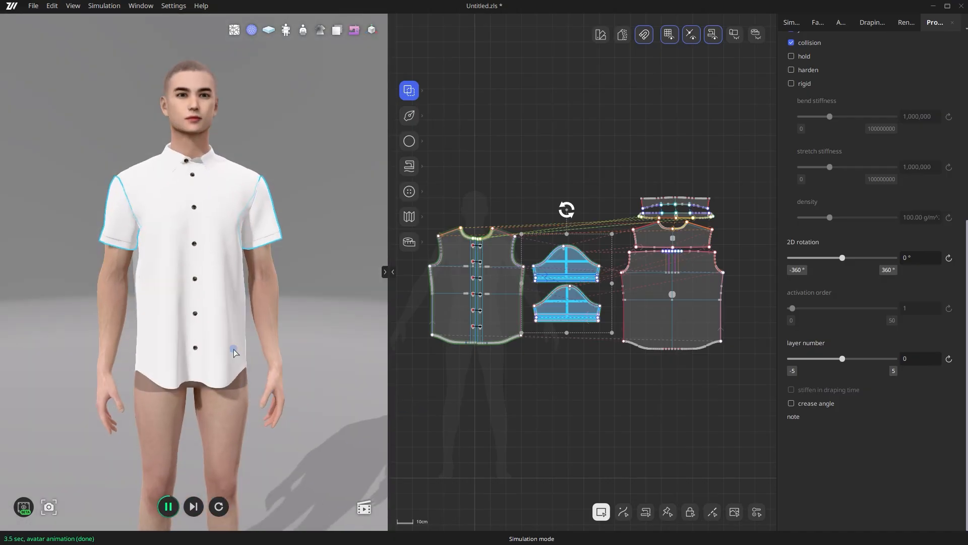
{"action": "scroll", "coordinate": [233, 351], "scroll_direction": "up", "scroll_amount": 3}
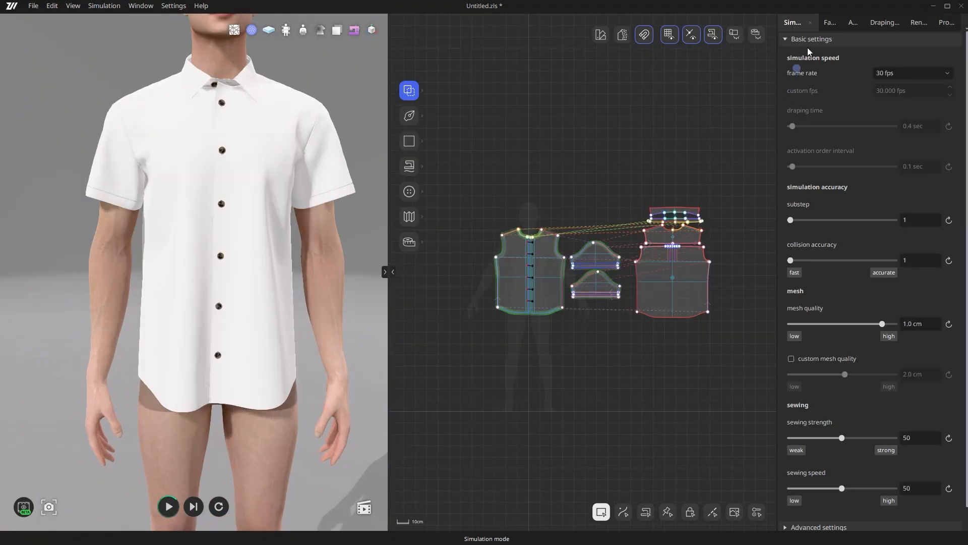
- Import the stonewashed_blue_twill_stretch_denim_reverse_04 Substance material and apply it to all shirt pattern pieces
{"action": "left_click", "coordinate": [826, 28]}
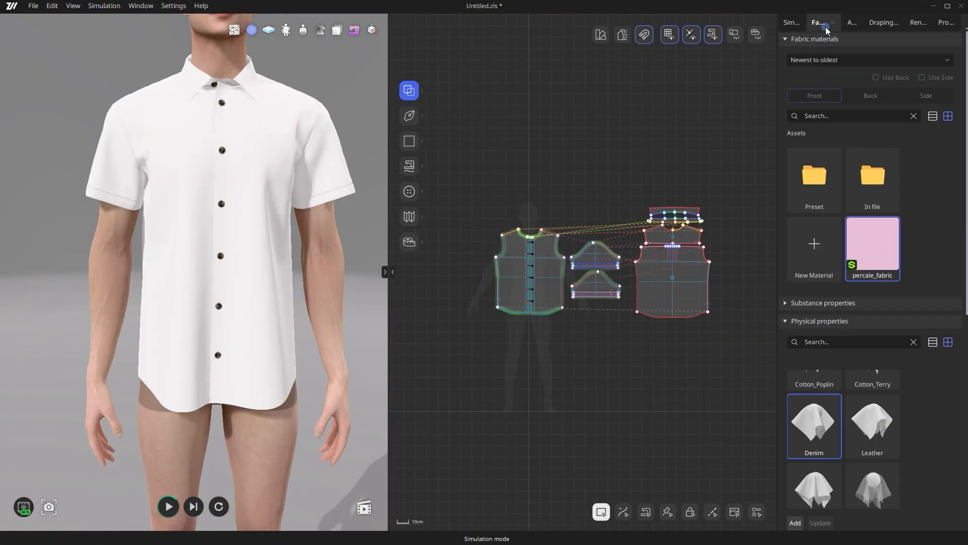
{"action": "left_click", "coordinate": [819, 247]}
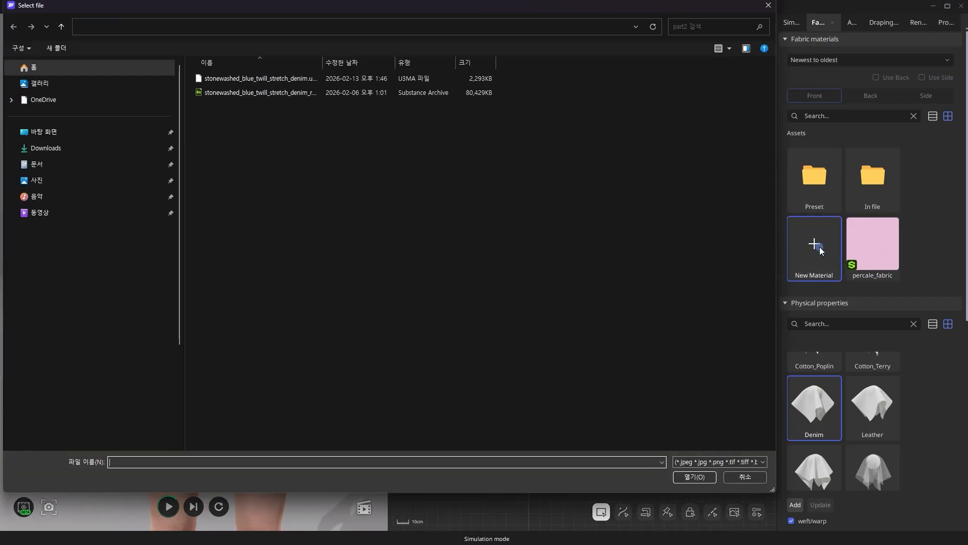
{"action": "left_click", "coordinate": [314, 93]}
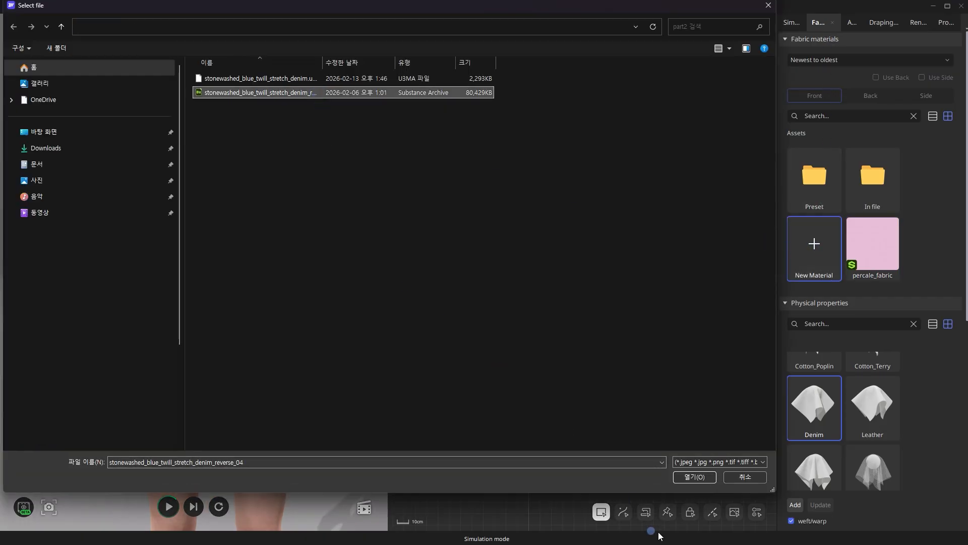
{"action": "left_click", "coordinate": [701, 477]}
{"action": "scroll", "coordinate": [836, 264], "scroll_direction": "up", "scroll_amount": 2}
{"action": "left_click_drag", "start_coordinate": [739, 376], "coordinate": [486, 195]}
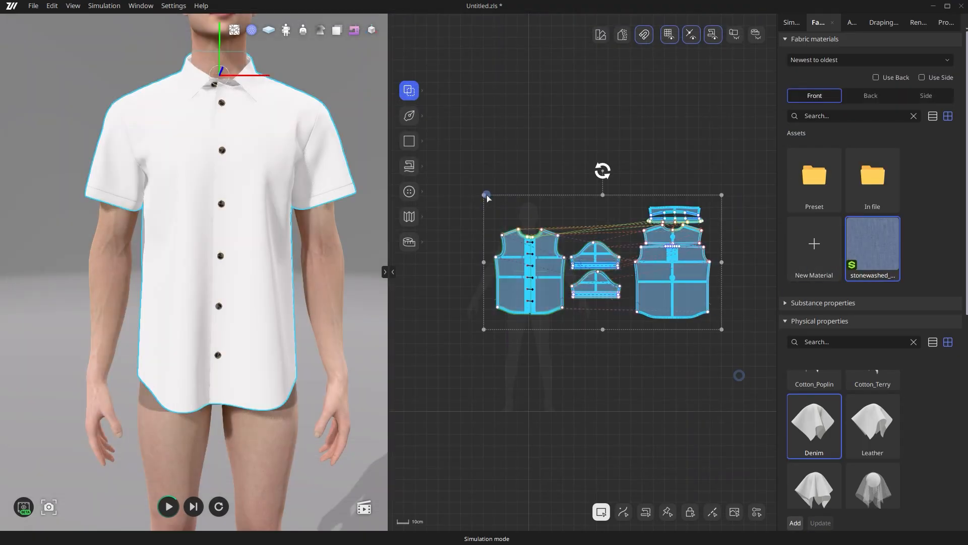
{"action": "double_click", "coordinate": [881, 259]}
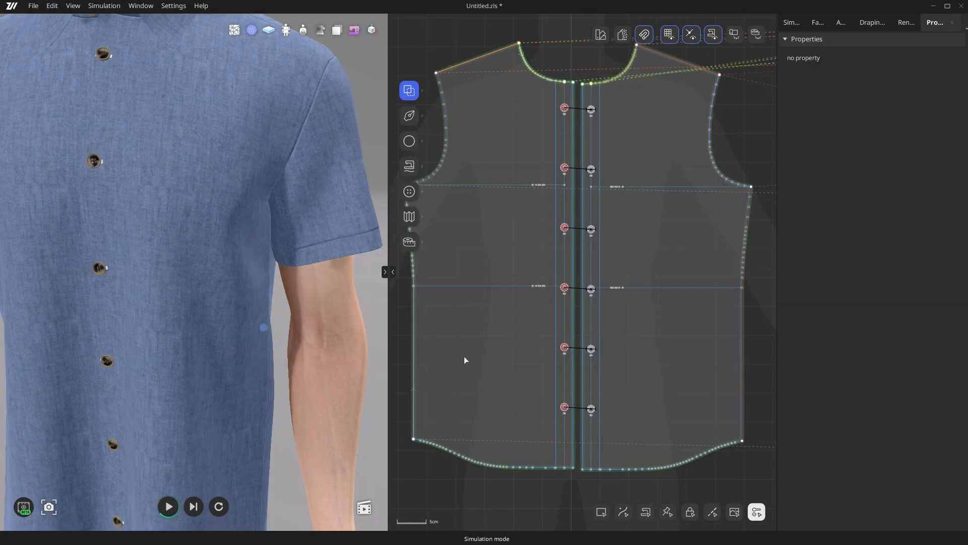
- Set the angle of all buttonholes along the front placket to 90°
{"action": "scroll", "coordinate": [586, 398], "scroll_direction": "up", "scroll_amount": 10}
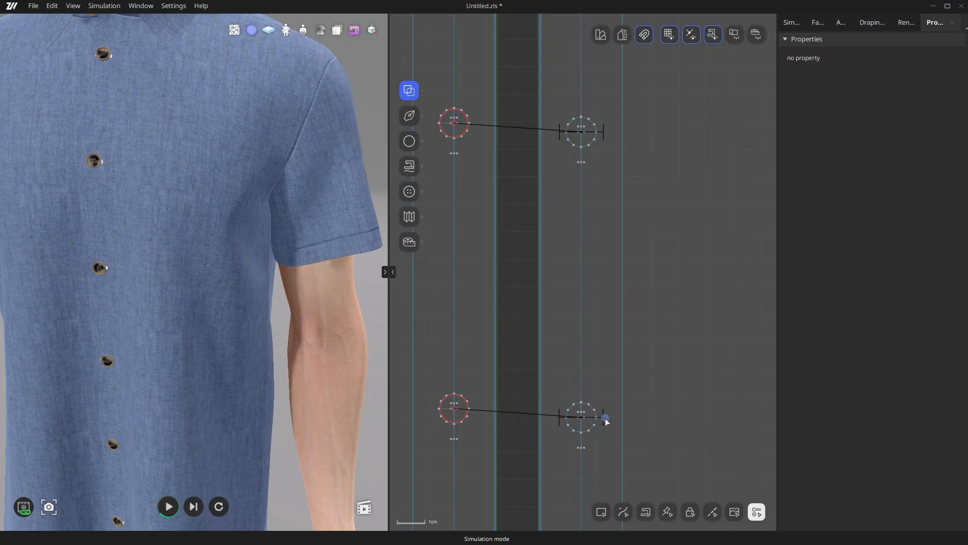
{"action": "left_click", "coordinate": [603, 418]}
{"action": "middle_click_drag", "start_coordinate": [626, 208], "coordinate": [626, 426]}
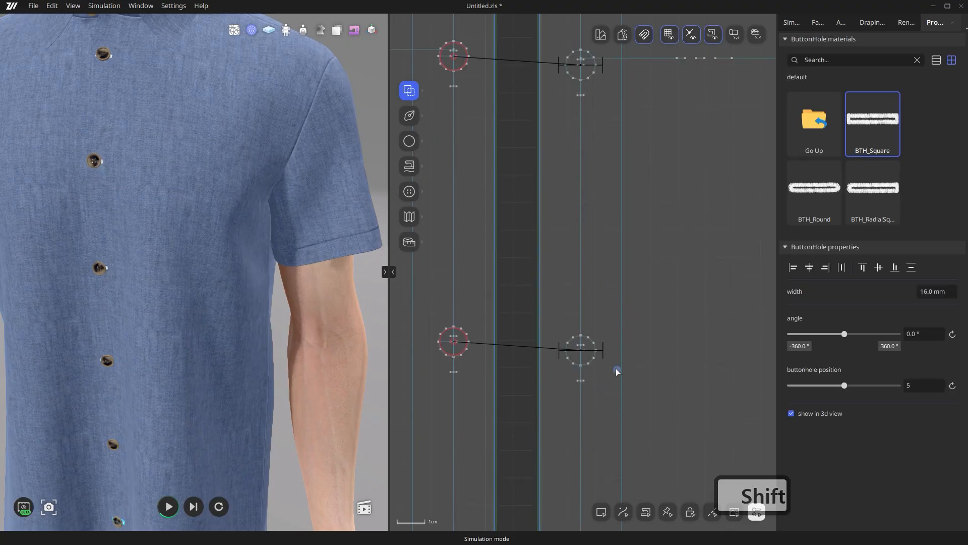
{"action": "left_click", "coordinate": [602, 349], "text": "shift"}
{"action": "left_click", "coordinate": [601, 67], "text": "shift"}
{"action": "scroll", "coordinate": [610, 151], "scroll_direction": "down", "scroll_amount": 8}
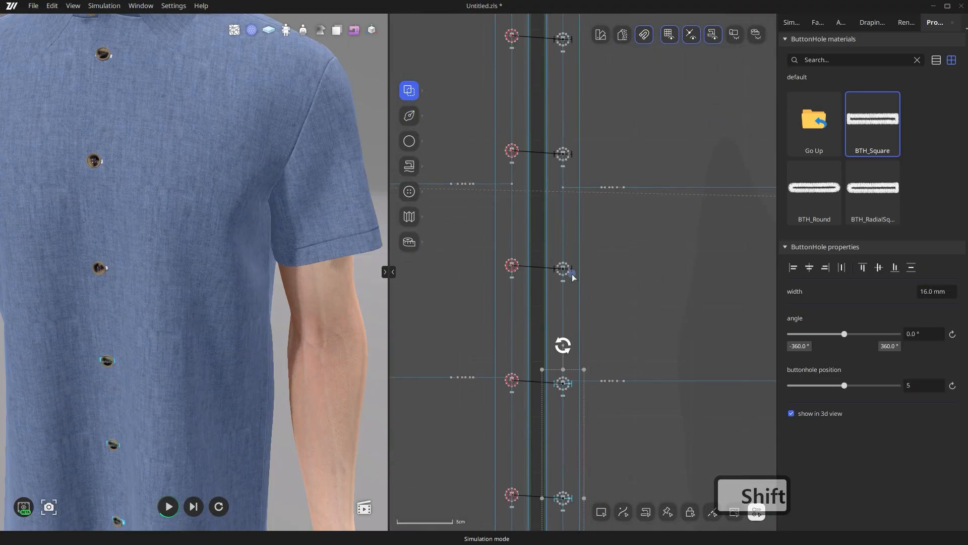
{"action": "scroll", "coordinate": [572, 274], "scroll_direction": "up", "scroll_amount": 4}
{"action": "left_click", "coordinate": [569, 340], "text": "shift"}
{"action": "left_click", "coordinate": [566, 99], "text": "shift"}
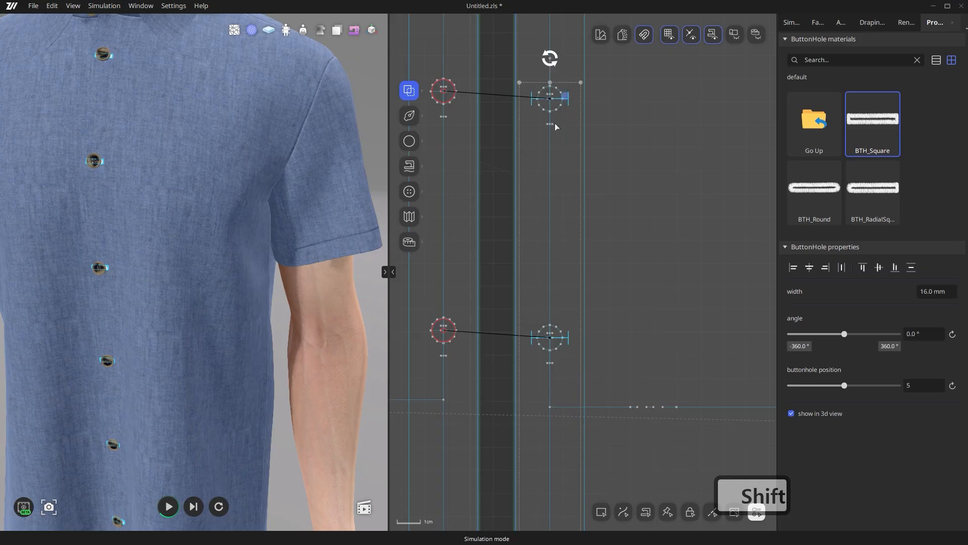
{"action": "scroll", "coordinate": [560, 123], "scroll_direction": "down", "scroll_amount": 5}
{"action": "middle_click_drag", "start_coordinate": [612, 386], "coordinate": [628, 224]}
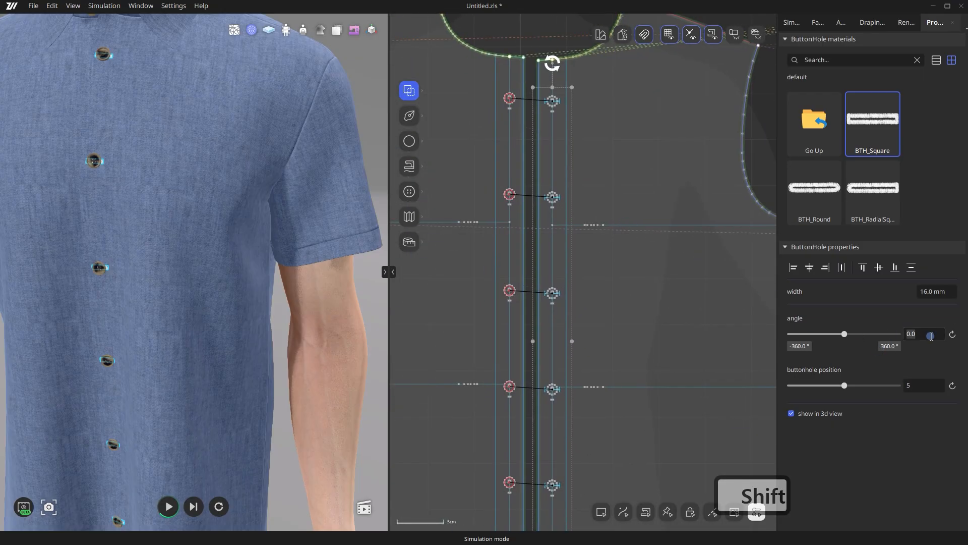
{"action": "type", "text": "90"}
{"action": "key", "text": "Return"}
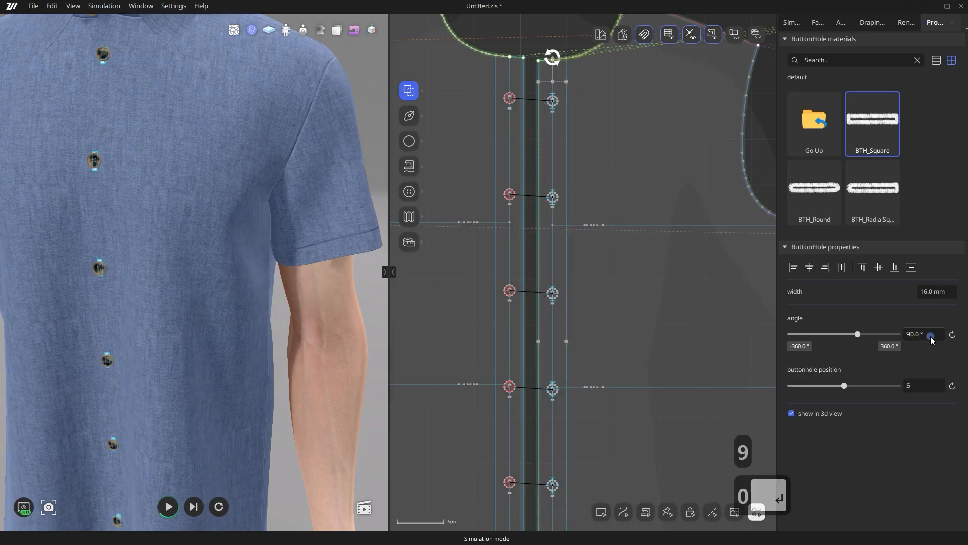
- Make a custom copy of the BTH_Square buttonhole material and assign it to the selected placket buttonholes
{"action": "right_click", "coordinate": [872, 136]}
{"action": "left_click", "coordinate": [884, 143]}
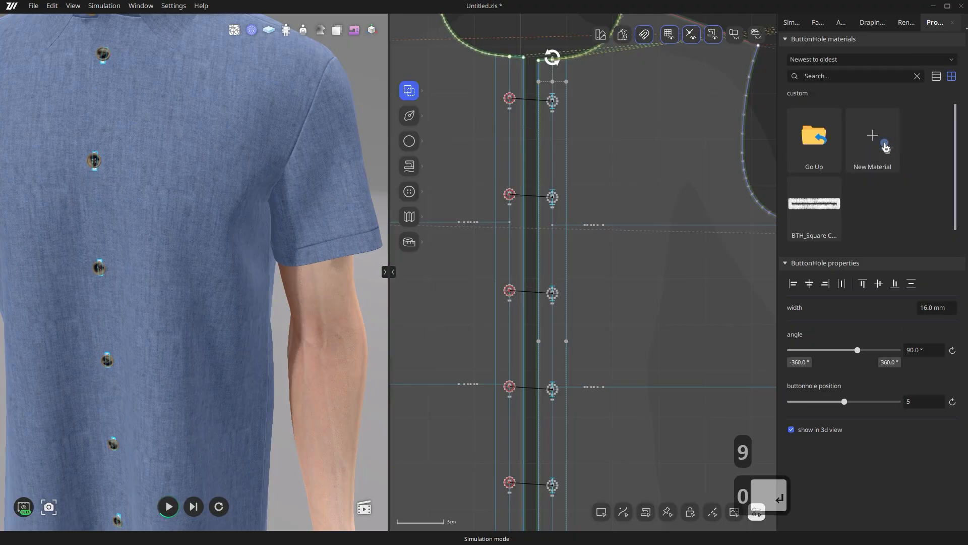
{"action": "left_click", "coordinate": [817, 212]}
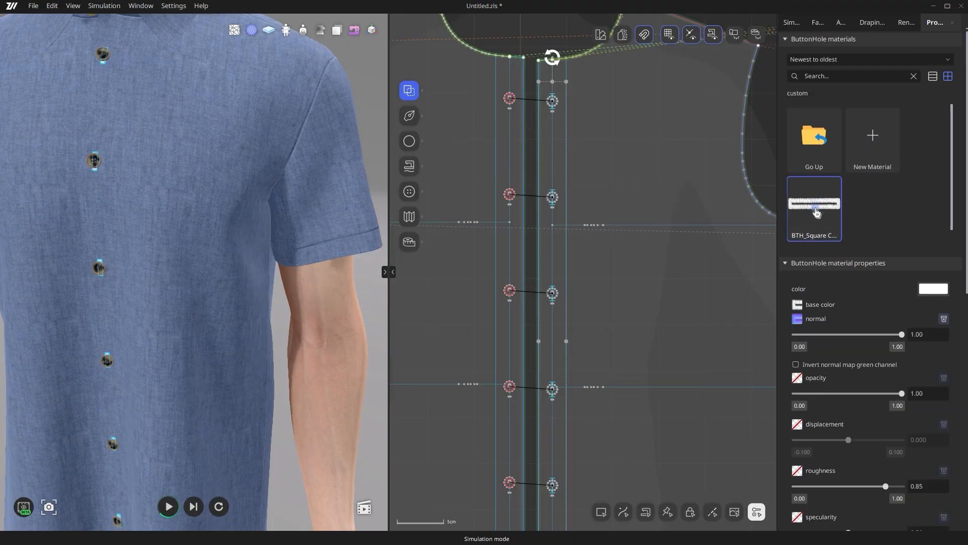
- Set the custom buttonhole material's colour to orange #ffb60c and store it among the custom colours
{"action": "left_click", "coordinate": [921, 289]}
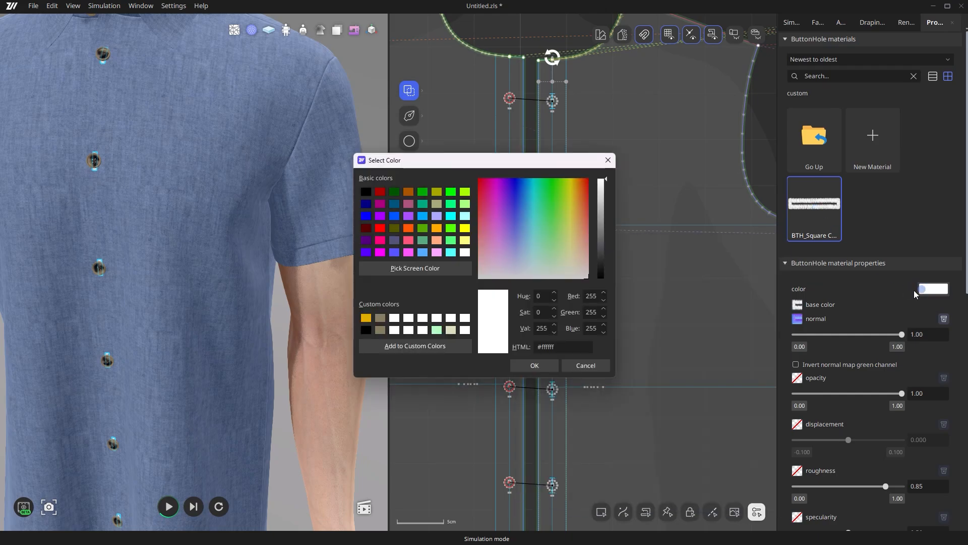
{"action": "left_click", "coordinate": [570, 186]}
{"action": "left_click", "coordinate": [576, 183]}
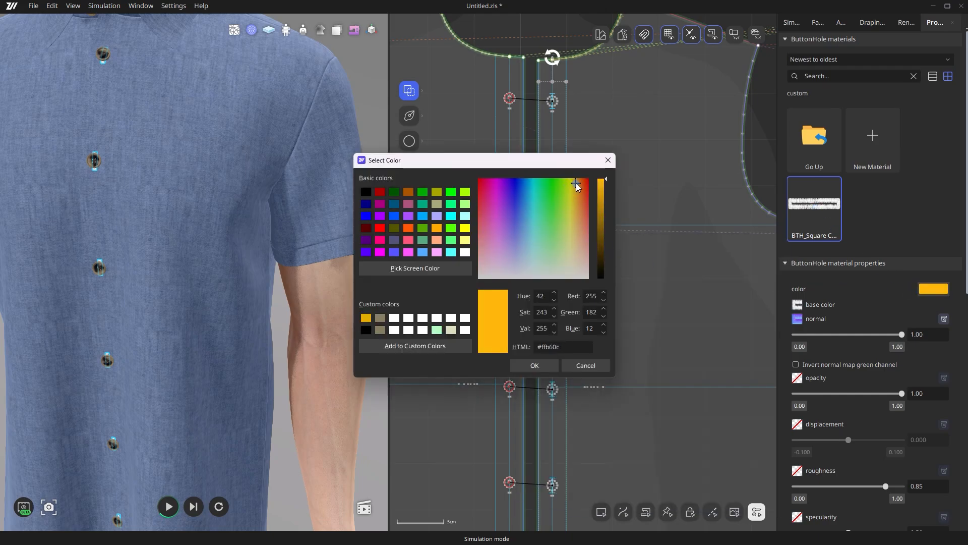
{"action": "left_click", "coordinate": [446, 346]}
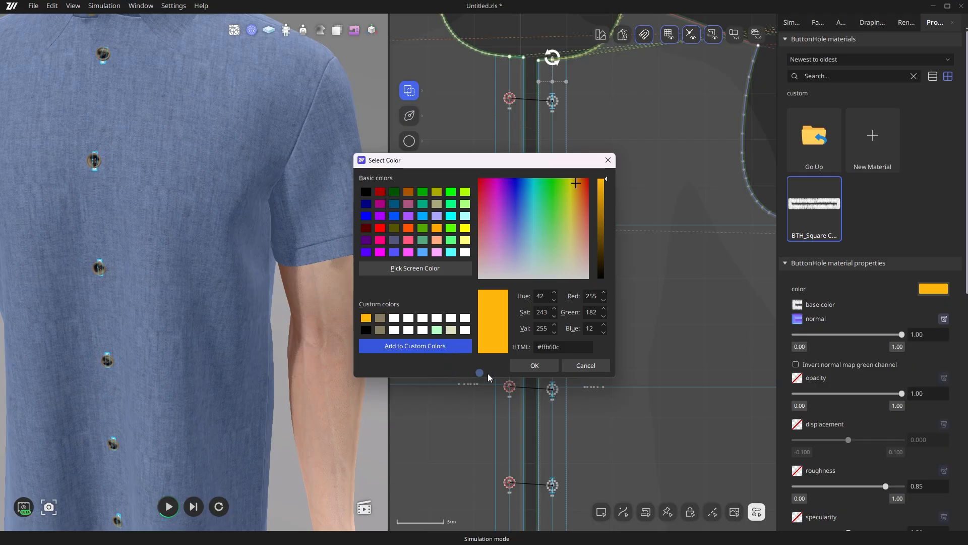
{"action": "left_click", "coordinate": [537, 369]}
{"action": "scroll", "coordinate": [234, 337], "scroll_direction": "down", "scroll_amount": 4}
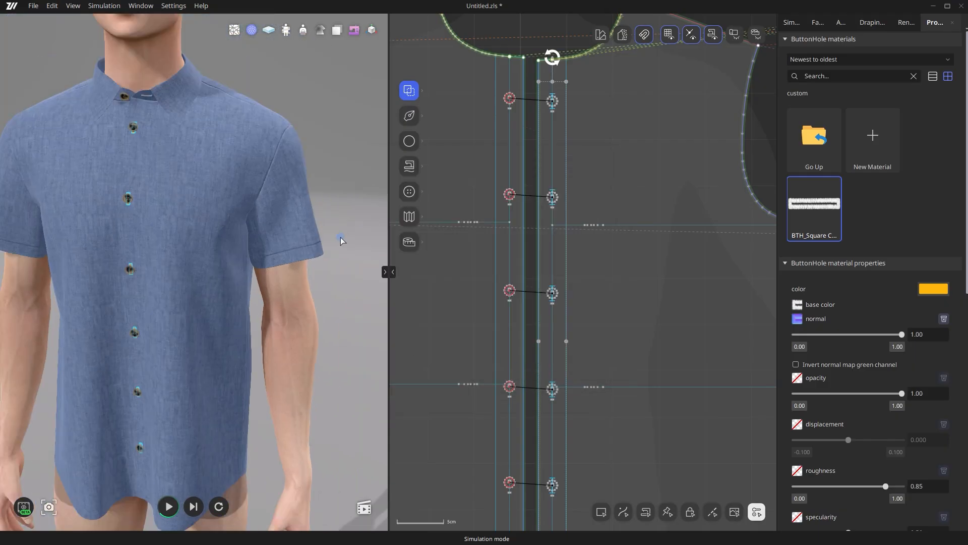
{"action": "left_click", "coordinate": [352, 254]}
{"action": "right_click_drag", "start_coordinate": [352, 254], "coordinate": [377, 205]}
- Assign the orange custom BTH_Square copy to the buttonhole on the collar stand
{"action": "scroll", "coordinate": [526, 257], "scroll_direction": "down", "scroll_amount": 5}
{"action": "middle_click_drag", "start_coordinate": [688, 242], "coordinate": [523, 281]}
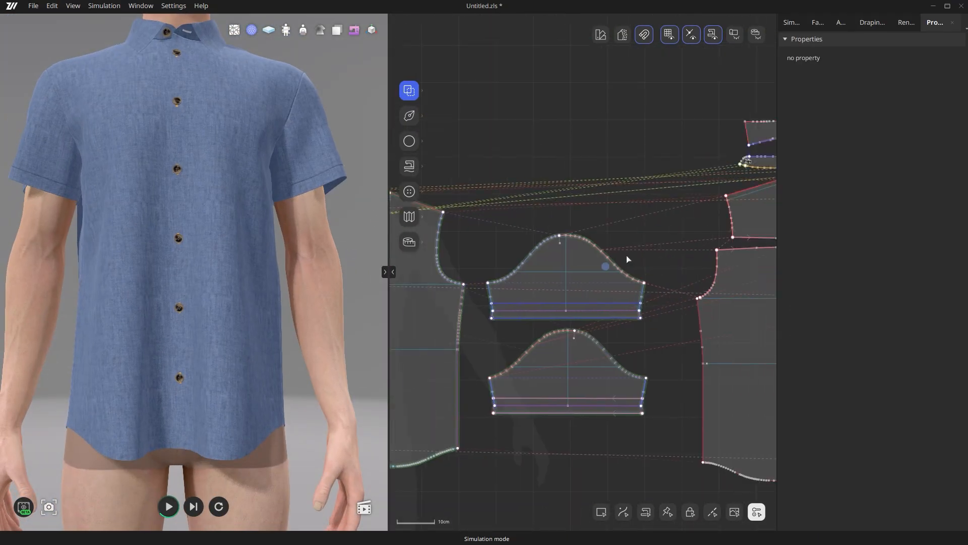
{"action": "middle_click_drag", "start_coordinate": [753, 215], "coordinate": [531, 270]}
{"action": "scroll", "coordinate": [685, 219], "scroll_direction": "up", "scroll_amount": 4}
{"action": "scroll", "coordinate": [507, 231], "scroll_direction": "up", "scroll_amount": 1}
{"action": "middle_click_drag", "start_coordinate": [422, 222], "coordinate": [560, 234]}
{"action": "scroll", "coordinate": [479, 212], "scroll_direction": "up", "scroll_amount": 2}
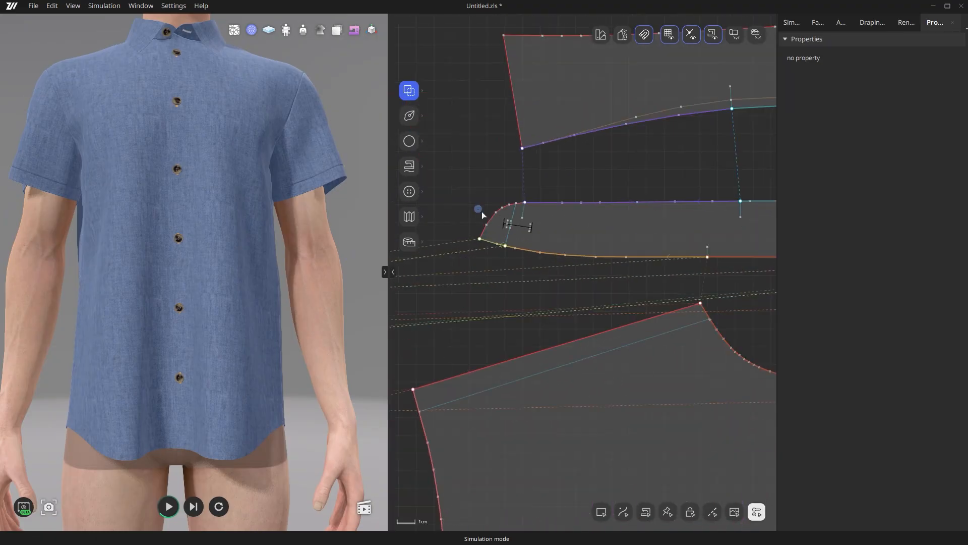
{"action": "left_click", "coordinate": [520, 228]}
{"action": "left_click", "coordinate": [833, 144]}
{"action": "left_click", "coordinate": [886, 139]}
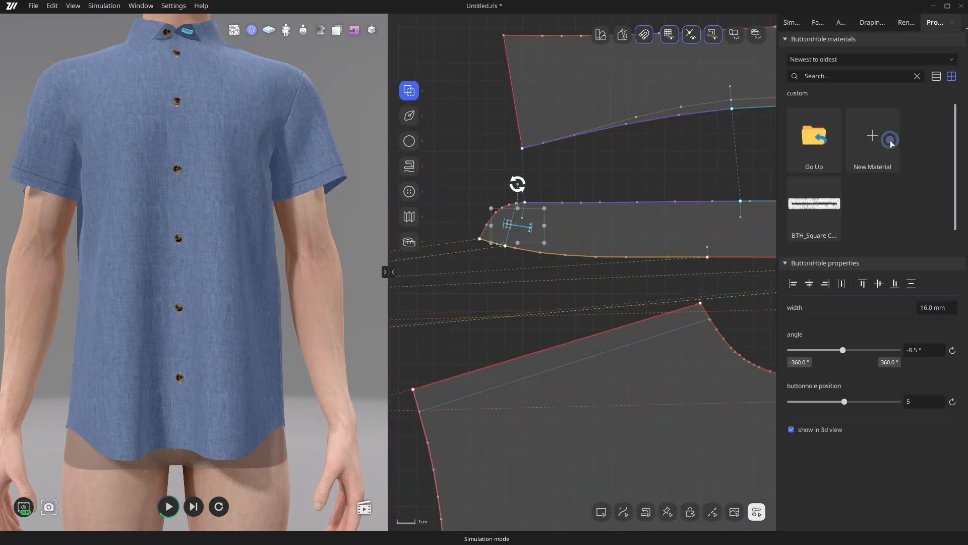
{"action": "left_click", "coordinate": [821, 204]}
{"action": "left_click", "coordinate": [491, 183]}
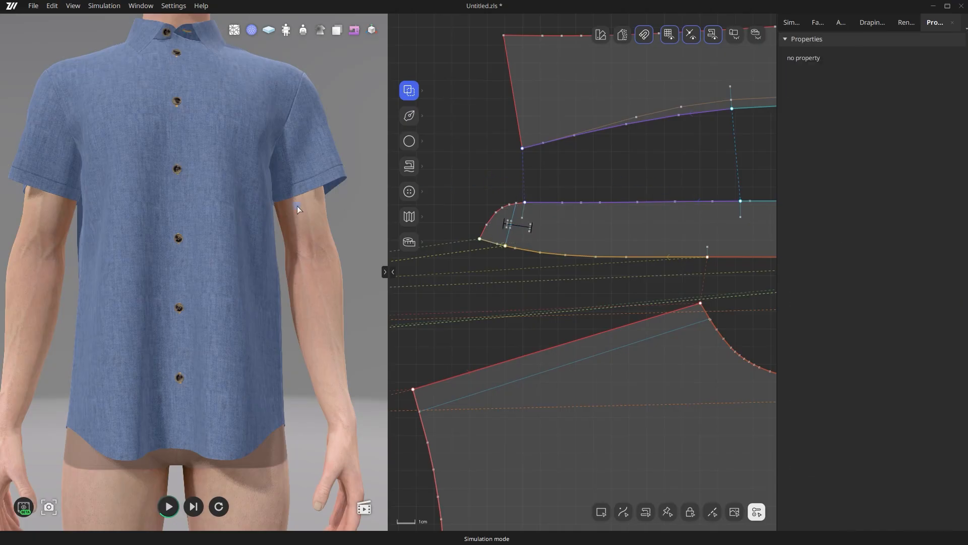
{"action": "scroll", "coordinate": [322, 199], "scroll_direction": "down", "scroll_amount": 4}
{"action": "right_click_drag", "start_coordinate": [322, 198], "coordinate": [315, 241]}
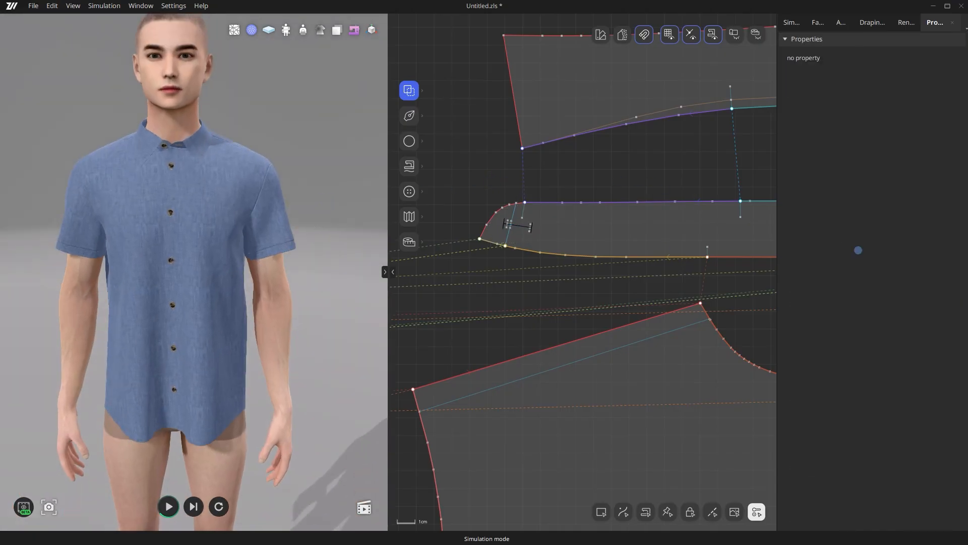
- Offset a stitched, extended inner line at distance 0 from the placket line between the buttons and the armhole on the front piece
{"action": "scroll", "coordinate": [580, 255], "scroll_direction": "down", "scroll_amount": 5}
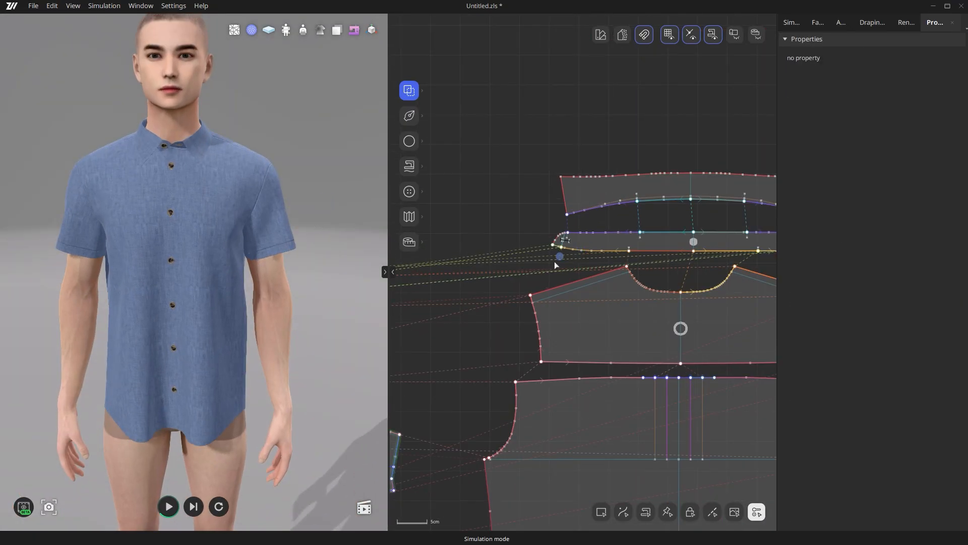
{"action": "right_click_drag", "start_coordinate": [512, 304], "coordinate": [701, 260]}
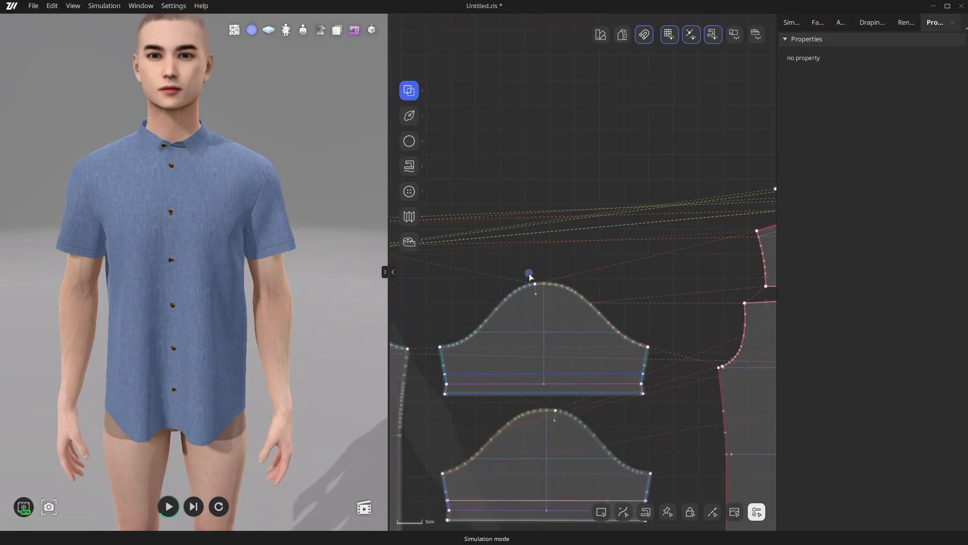
{"action": "right_click_drag", "start_coordinate": [485, 292], "coordinate": [706, 205]}
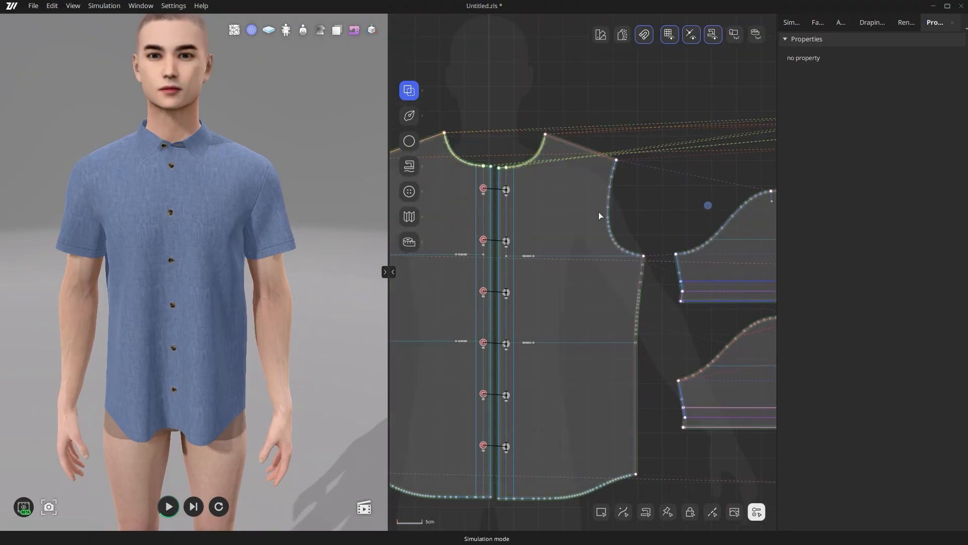
{"action": "scroll", "coordinate": [527, 204], "scroll_direction": "up", "scroll_amount": 2}
{"action": "scroll", "coordinate": [528, 204], "scroll_direction": "up", "scroll_amount": 1}
{"action": "left_click", "coordinate": [623, 508]}
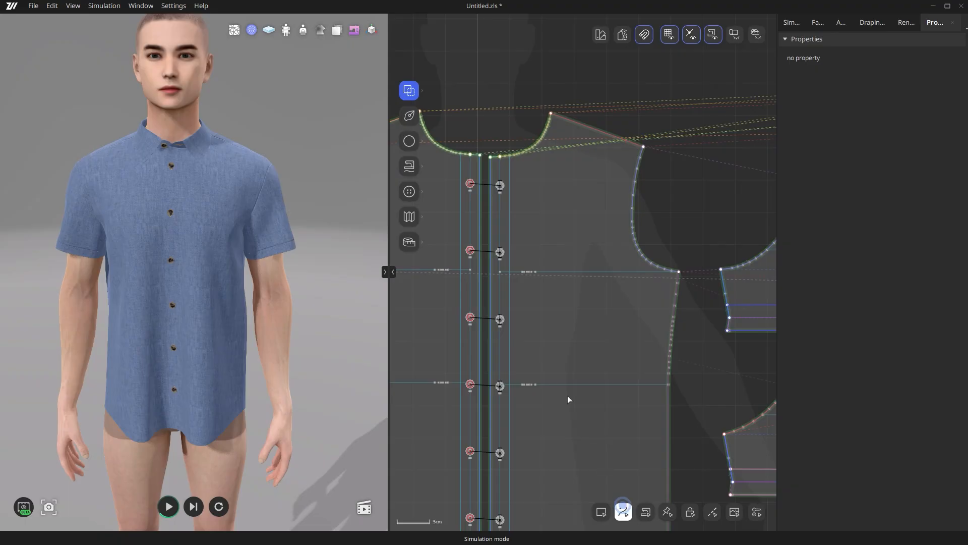
{"action": "scroll", "coordinate": [526, 176], "scroll_direction": "up", "scroll_amount": 1}
{"action": "left_click", "coordinate": [506, 171]}
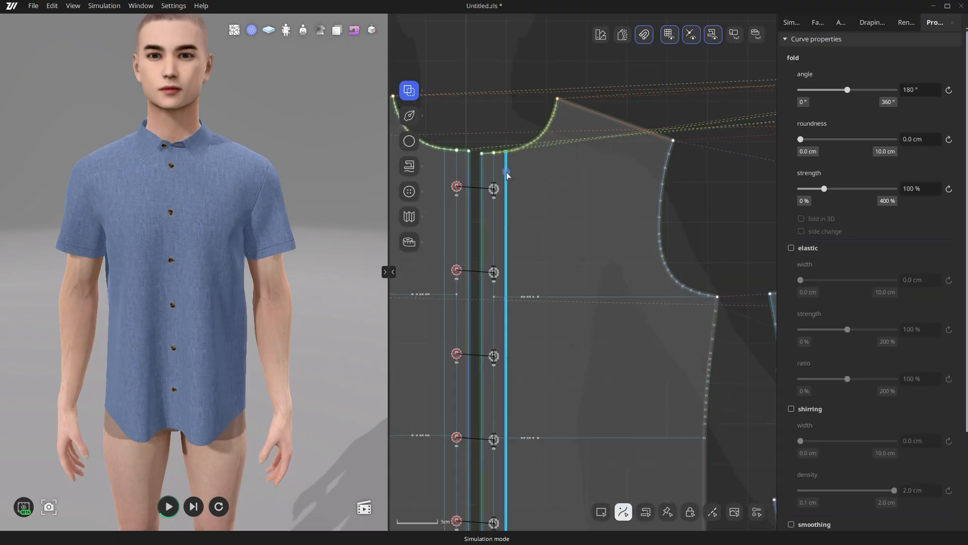
{"action": "right_click", "coordinate": [506, 173]}
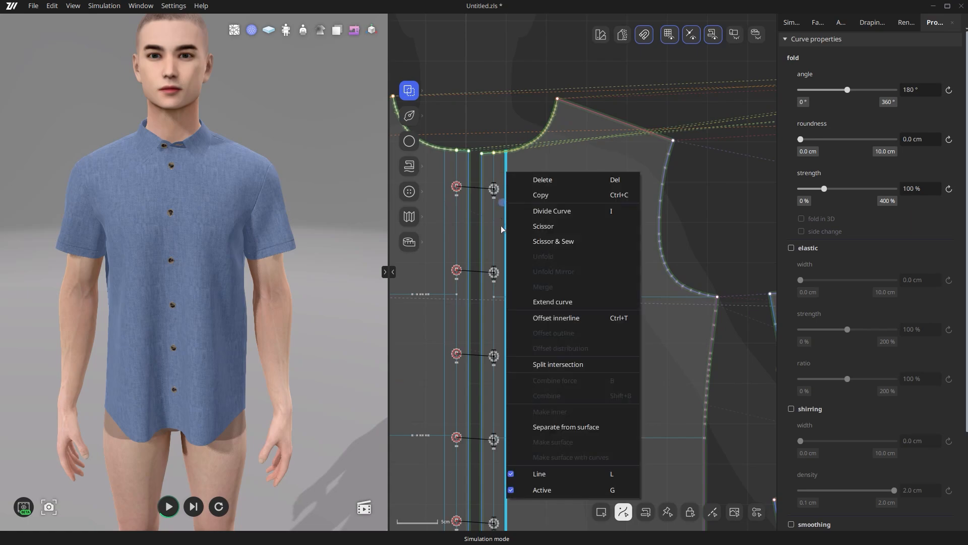
{"action": "left_click", "coordinate": [528, 319]}
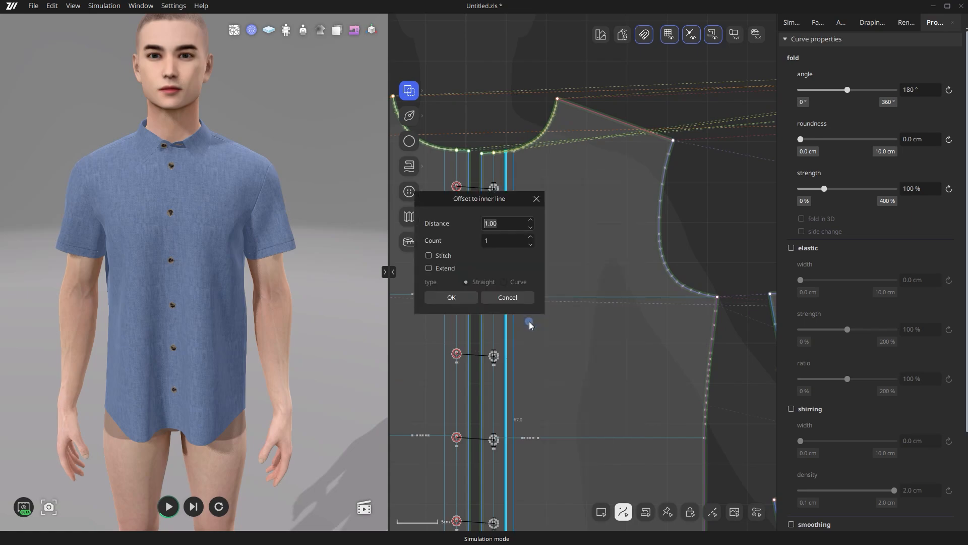
{"action": "type", "text": "0"}
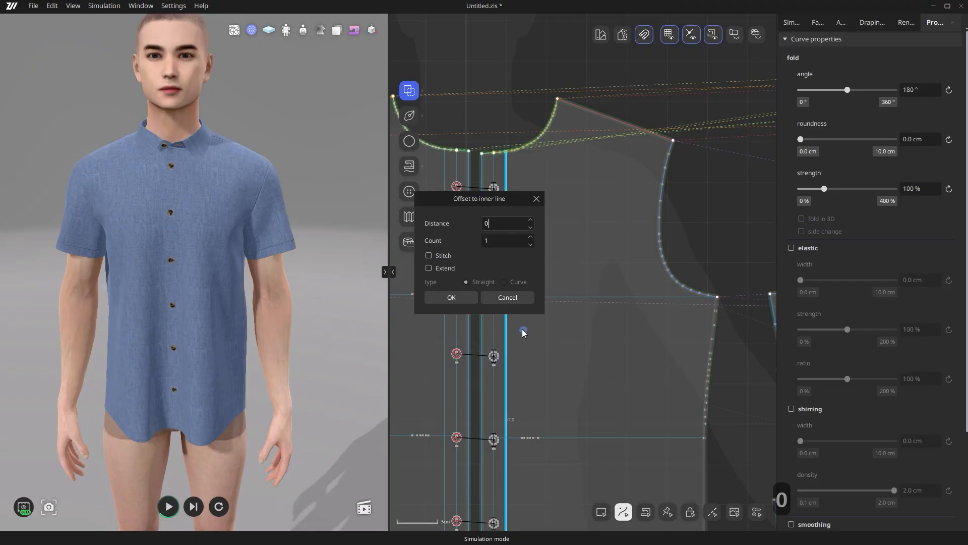
{"action": "left_click", "coordinate": [452, 271]}
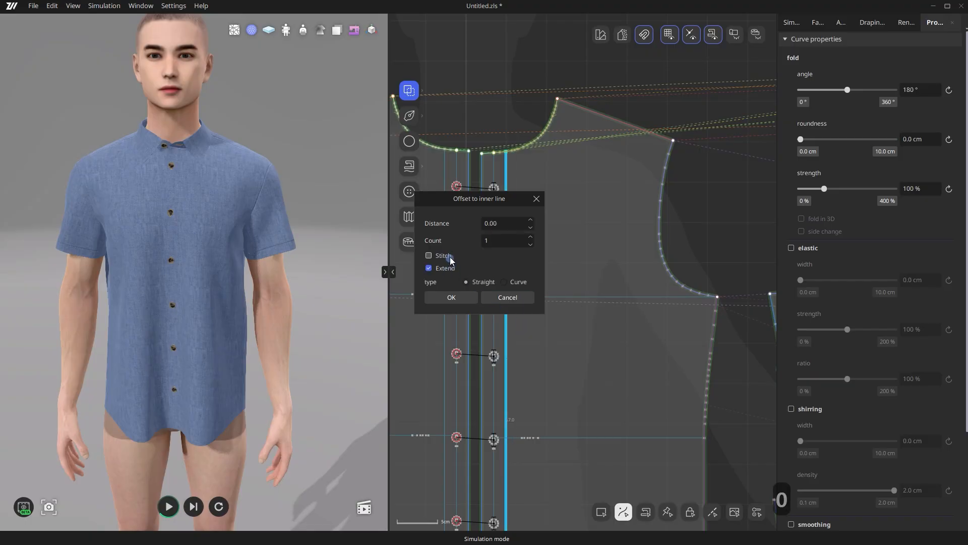
{"action": "left_click", "coordinate": [465, 299]}
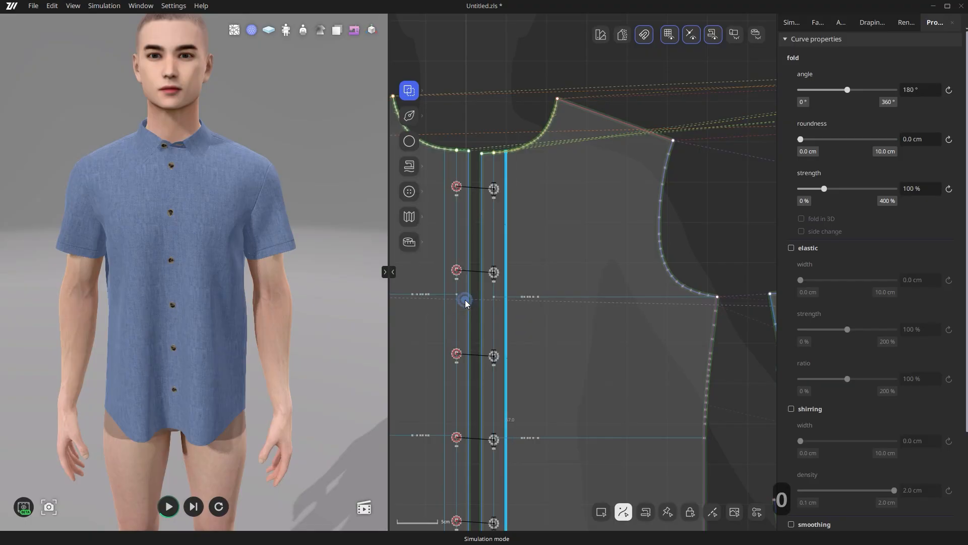
{"action": "scroll", "coordinate": [196, 215], "scroll_direction": "up", "scroll_amount": 10}
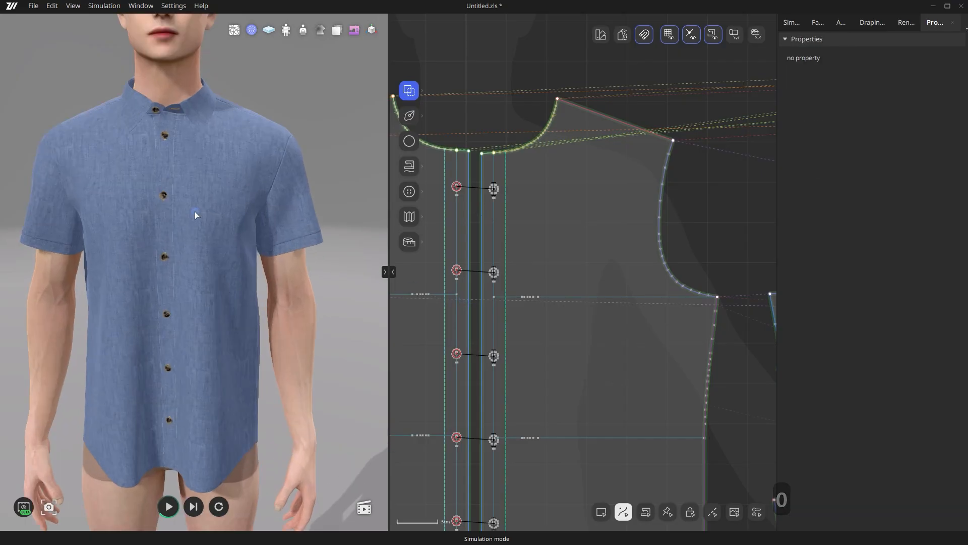
{"action": "scroll", "coordinate": [156, 222], "scroll_direction": "down", "scroll_amount": 8}
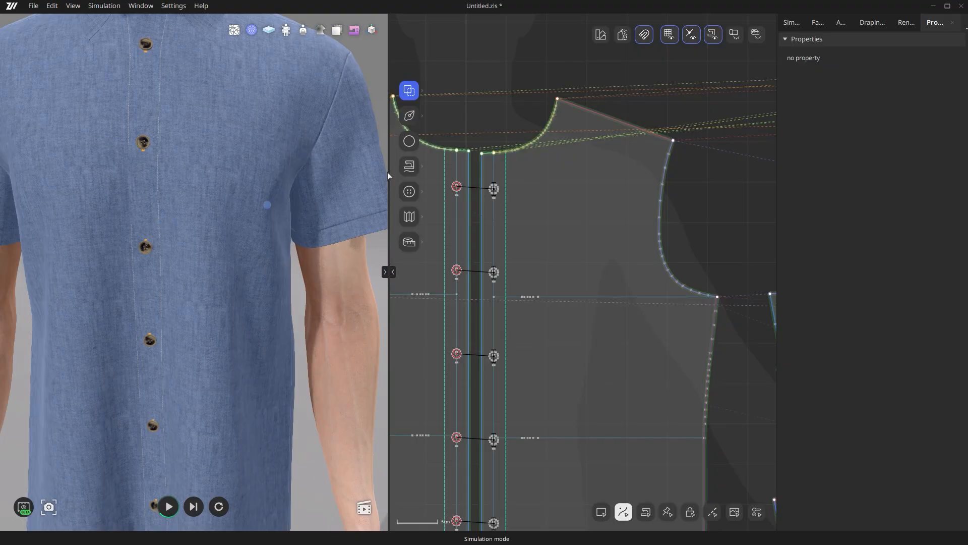
- Offset an inner line 0.1 from the front piece's centre opening edge, with Stitch and Extend enabled
{"action": "left_click", "coordinate": [480, 174]}
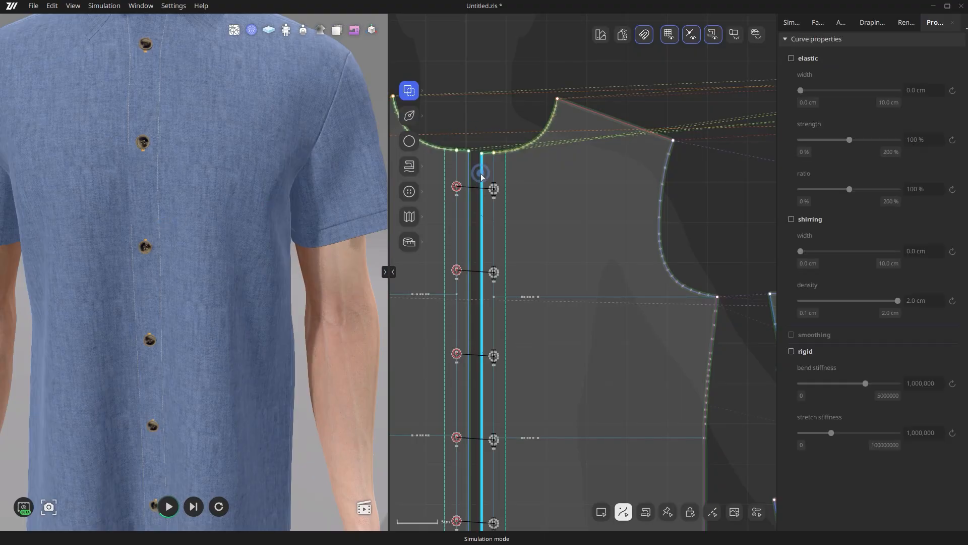
{"action": "scroll", "coordinate": [480, 175], "scroll_direction": "down", "scroll_amount": 2}
{"action": "right_click", "coordinate": [481, 174]}
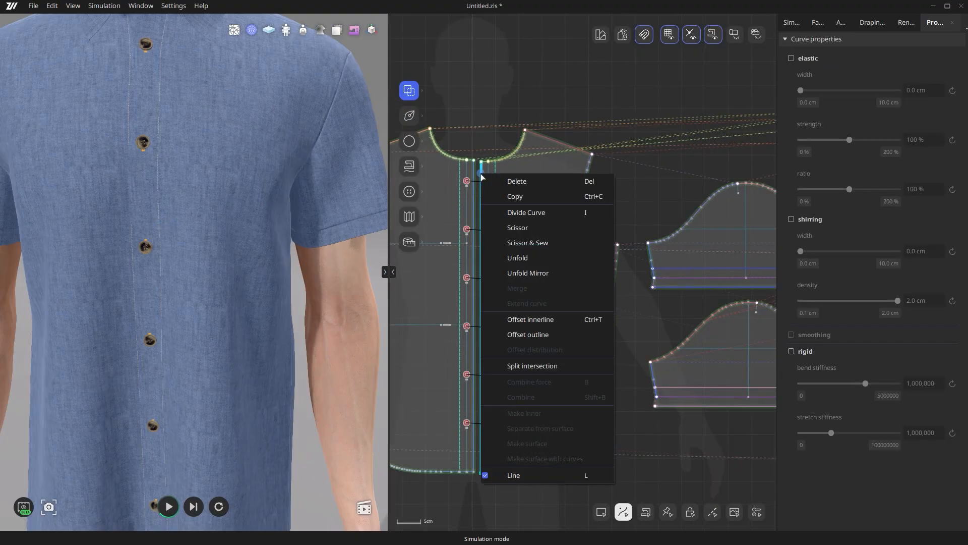
{"action": "left_click", "coordinate": [513, 319]}
{"action": "type", "text": "0.1"}
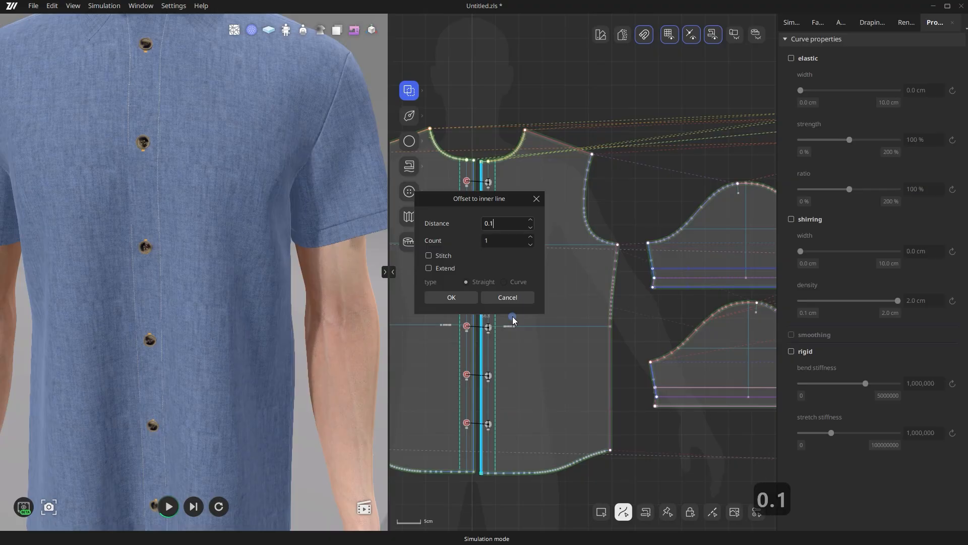
{"action": "left_click", "coordinate": [442, 257]}
{"action": "left_click", "coordinate": [443, 270]}
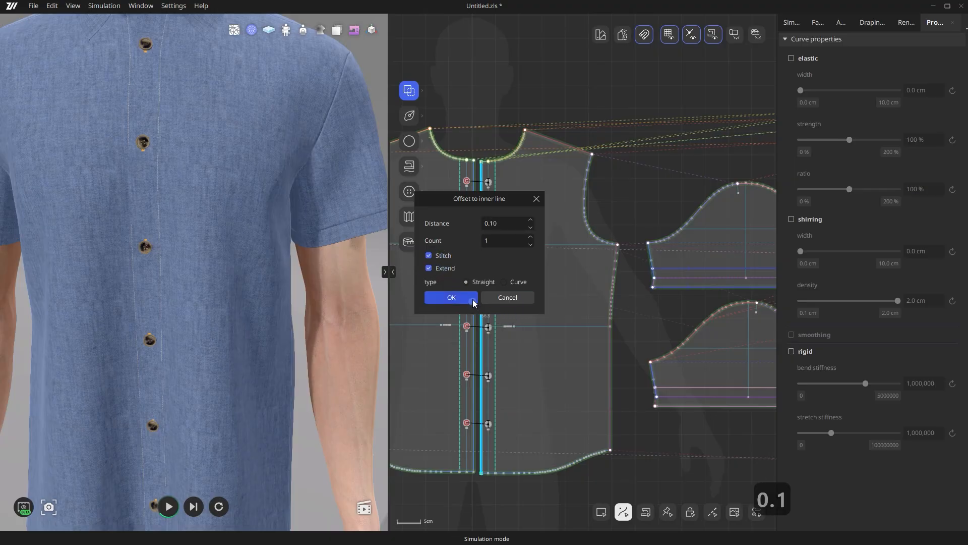
{"action": "left_click", "coordinate": [452, 297]}
{"action": "scroll", "coordinate": [297, 241], "scroll_direction": "down", "scroll_amount": 2}
{"action": "scroll", "coordinate": [538, 180], "scroll_direction": "up", "scroll_amount": 5}
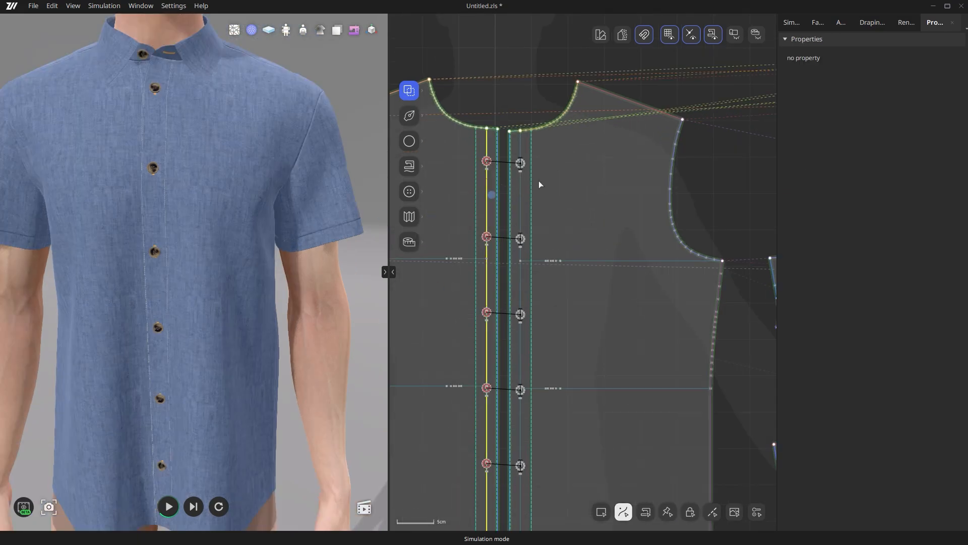
{"action": "scroll", "coordinate": [488, 181], "scroll_direction": "down", "scroll_amount": 3}
{"action": "scroll", "coordinate": [488, 181], "scroll_direction": "down", "scroll_amount": 2}
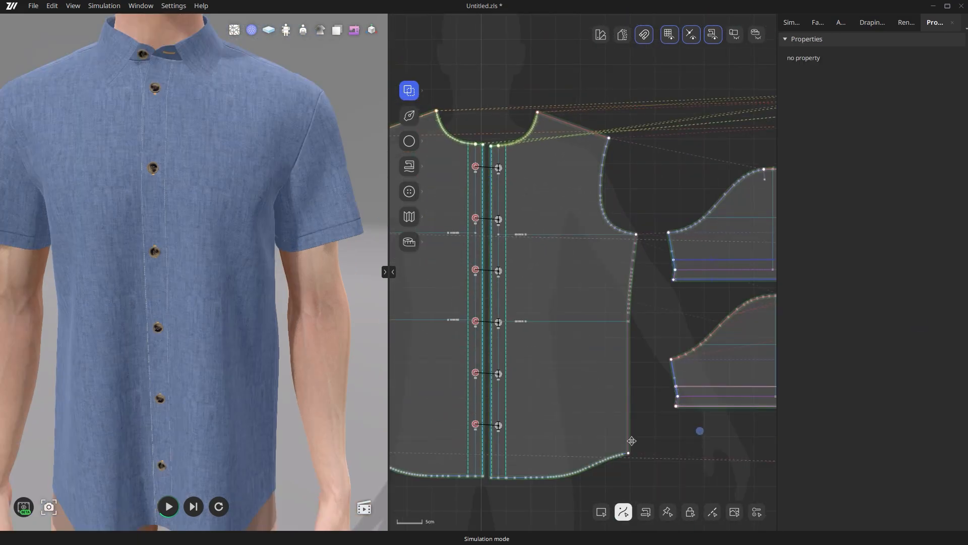
- Try a stitched, extended inner line at distance 1.00 from the sleeve hem's upper line, and undo it
{"action": "middle_click_drag", "start_coordinate": [701, 430], "coordinate": [589, 406]}
{"action": "left_click", "coordinate": [591, 402]}
{"action": "right_click", "coordinate": [591, 402]}
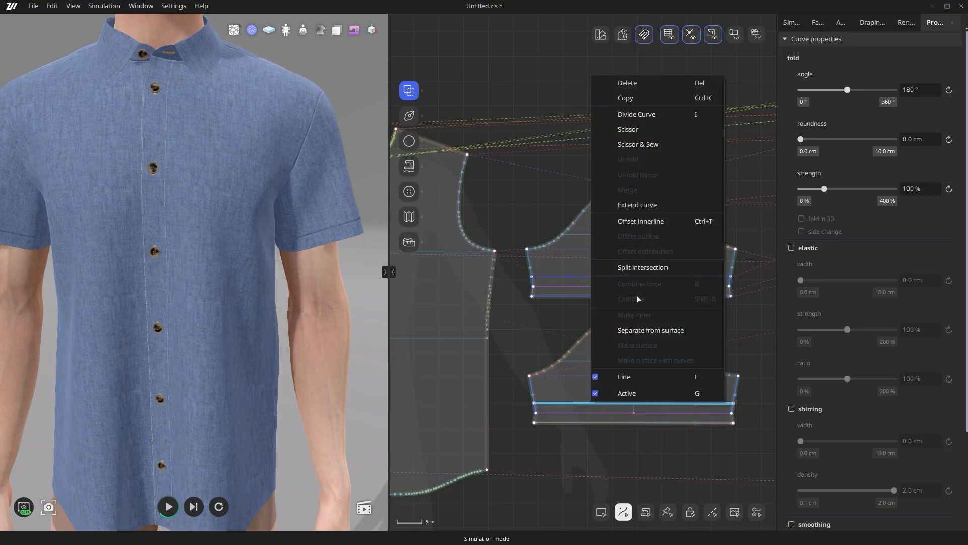
{"action": "left_click", "coordinate": [658, 223]}
{"action": "left_click", "coordinate": [428, 255]}
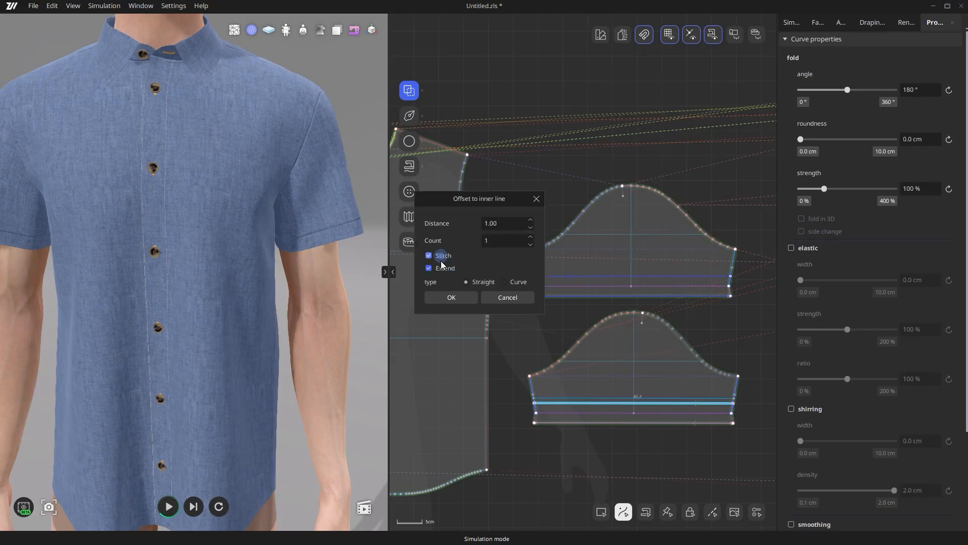
{"action": "left_click", "coordinate": [451, 297]}
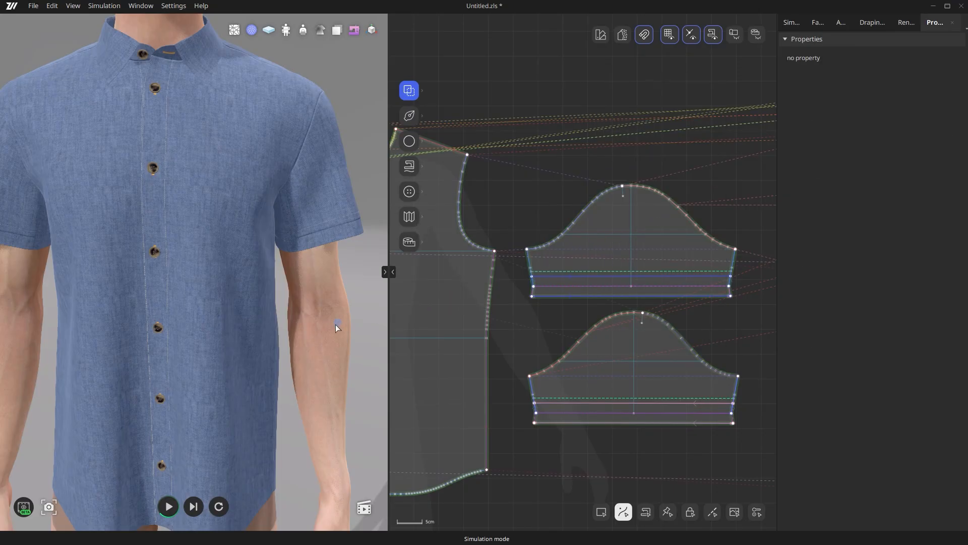
{"action": "middle_click_drag", "start_coordinate": [337, 325], "coordinate": [208, 306]}
{"action": "scroll", "coordinate": [209, 307], "scroll_direction": "up", "scroll_amount": 3}
{"action": "key", "text": "ctrl+z"}
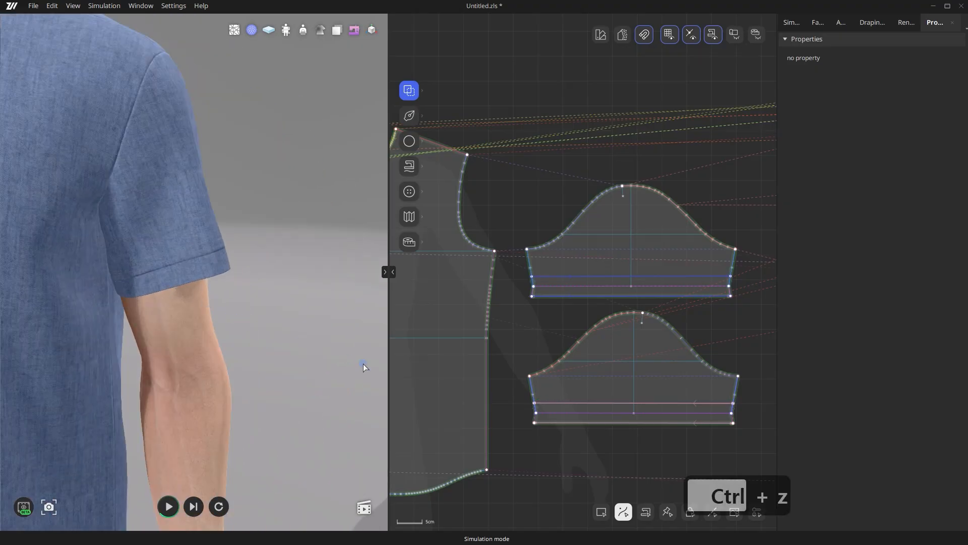
{"action": "scroll", "coordinate": [223, 363], "scroll_direction": "down", "scroll_amount": 5}
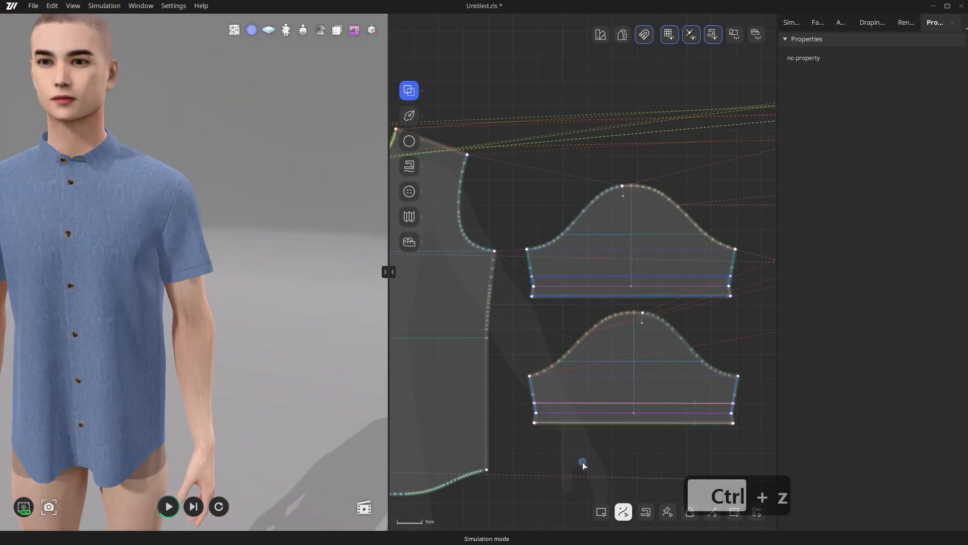
{"action": "left_click", "coordinate": [558, 402]}
{"action": "left_click", "coordinate": [567, 277], "text": "shift"}
{"action": "right_click", "coordinate": [567, 277]}
{"action": "left_click", "coordinate": [473, 373]}
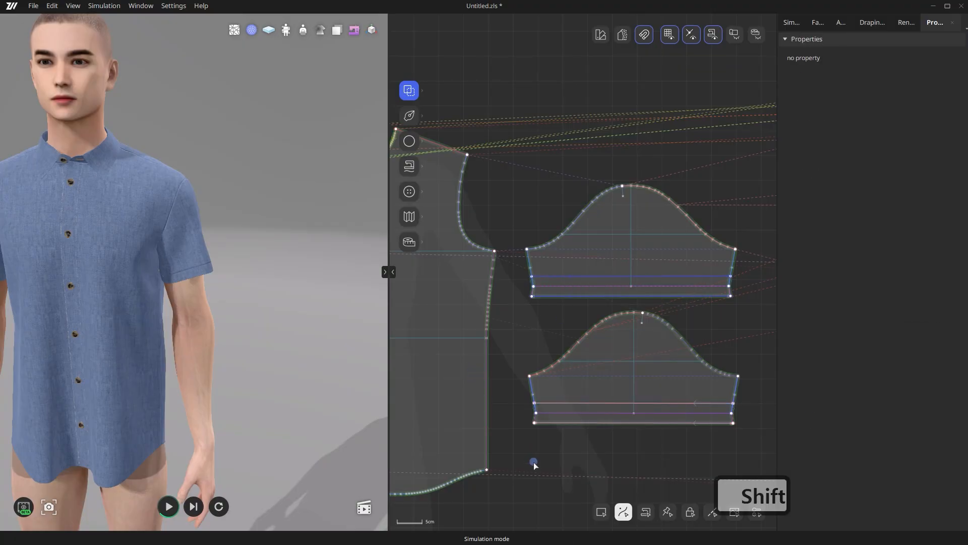
- Offset a stitched, extended inner line at distance 0 from the sleeve hem's upper line
{"action": "left_click", "coordinate": [560, 403]}
{"action": "right_click", "coordinate": [560, 403]}
{"action": "left_click", "coordinate": [611, 222]}
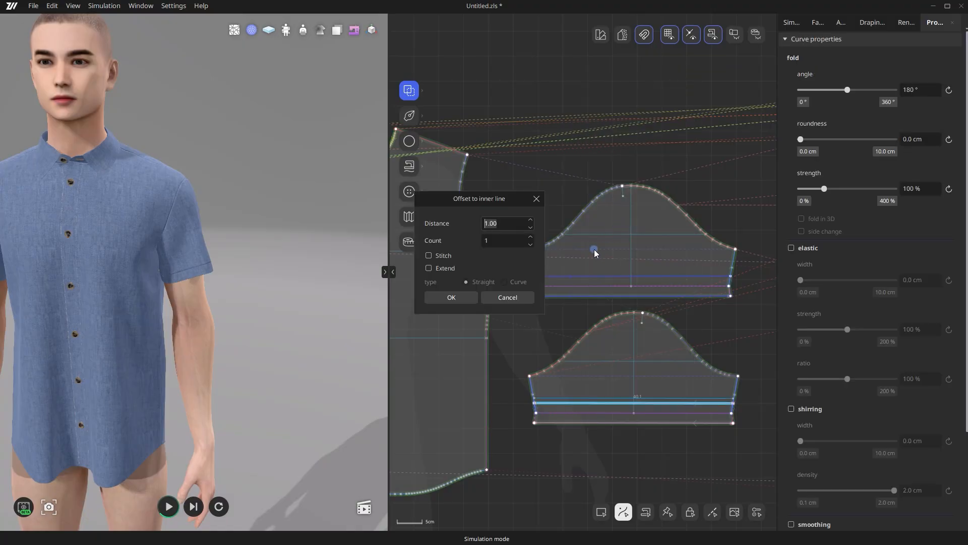
{"action": "type", "text": "0"}
{"action": "left_click", "coordinate": [429, 268]}
{"action": "left_click", "coordinate": [451, 298]}
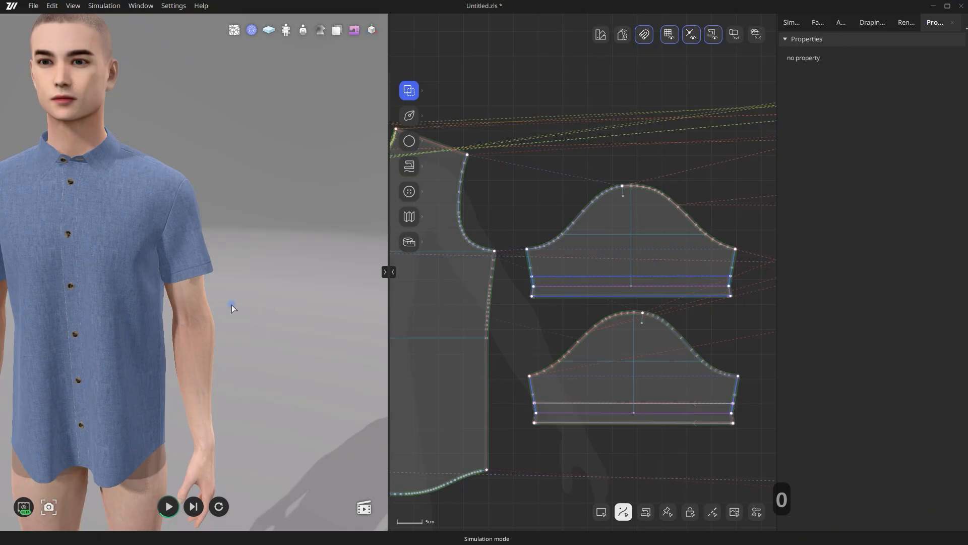
{"action": "scroll", "coordinate": [231, 304], "scroll_direction": "up", "scroll_amount": 3}
{"action": "scroll", "coordinate": [231, 305], "scroll_direction": "down", "scroll_amount": 3}
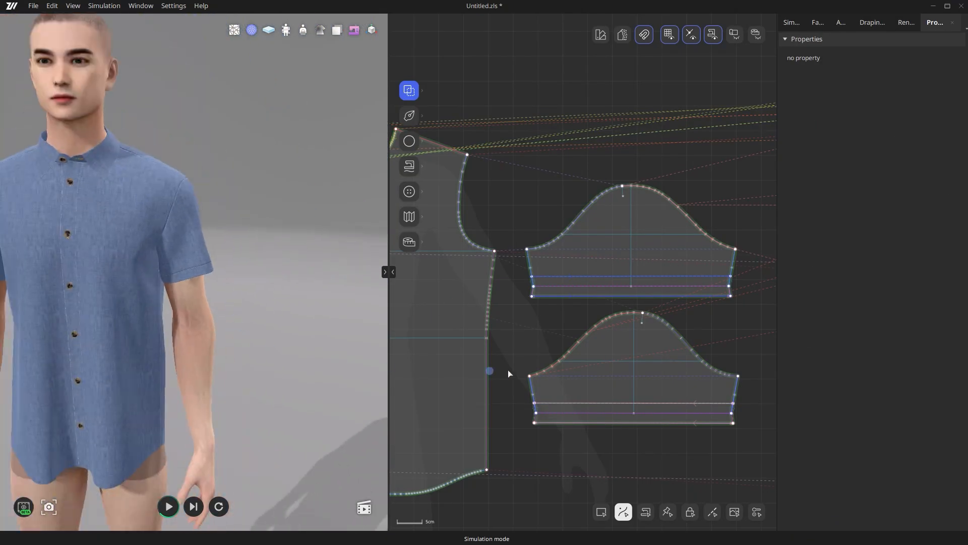
- Offset a stitched inner line 0.2 from the collar piece's short end edge and its upper edge
{"action": "scroll", "coordinate": [614, 340], "scroll_direction": "down", "scroll_amount": 5}
{"action": "scroll", "coordinate": [531, 272], "scroll_direction": "up", "scroll_amount": 8}
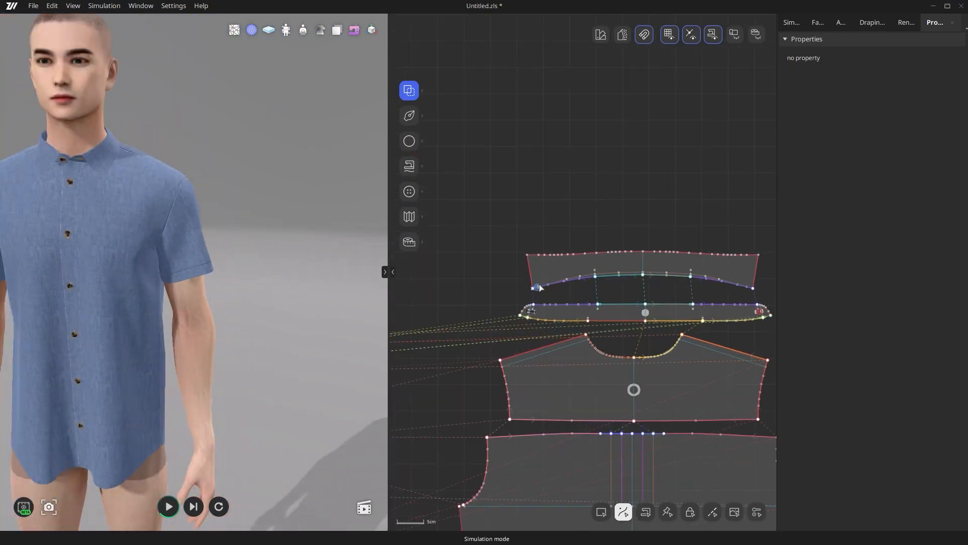
{"action": "left_click", "coordinate": [530, 273]}
{"action": "scroll", "coordinate": [655, 241], "scroll_direction": "up", "scroll_amount": 4}
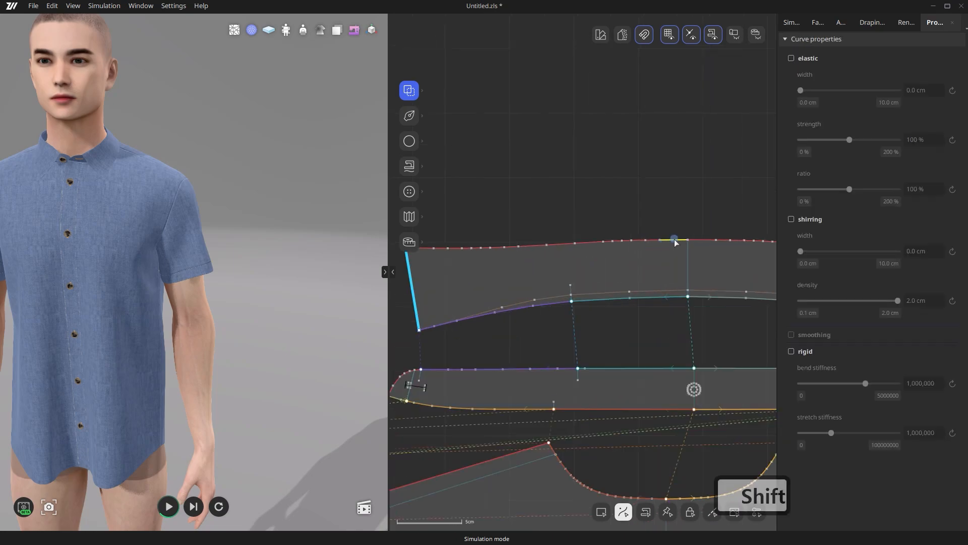
{"action": "left_click", "coordinate": [673, 239], "text": "shift"}
{"action": "scroll", "coordinate": [674, 239], "scroll_direction": "down", "scroll_amount": 2}
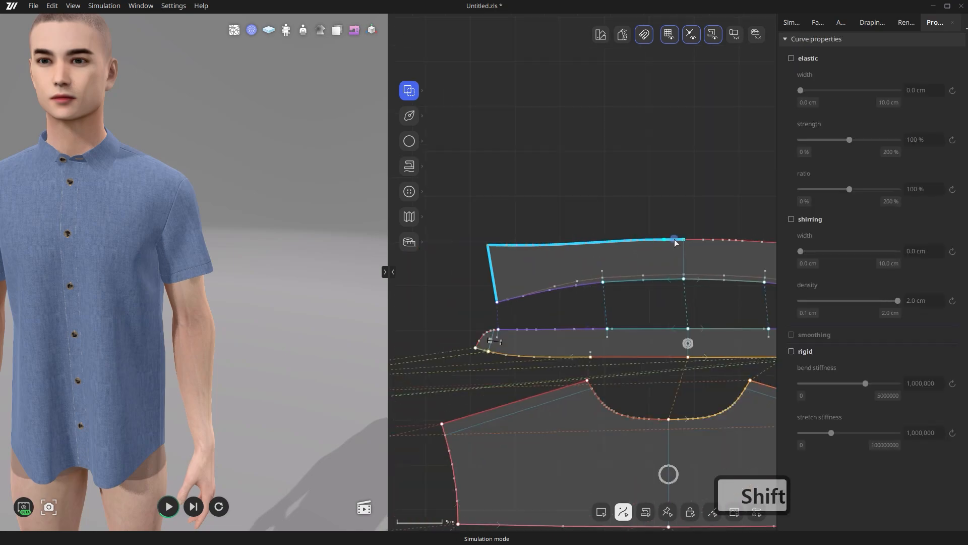
{"action": "right_click", "coordinate": [674, 239]}
{"action": "left_click", "coordinate": [685, 386]}
{"action": "type", "text": "0."}
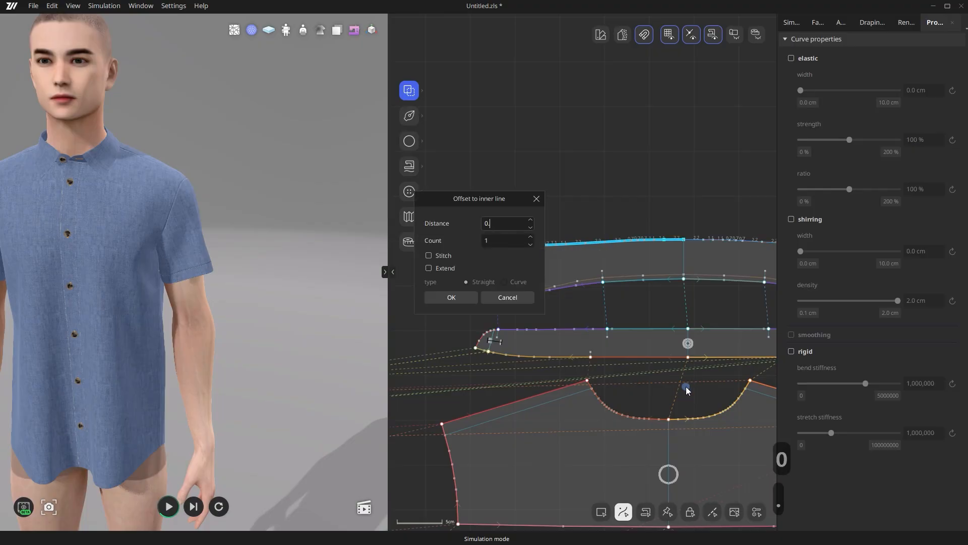
{"action": "type", "text": "2"}
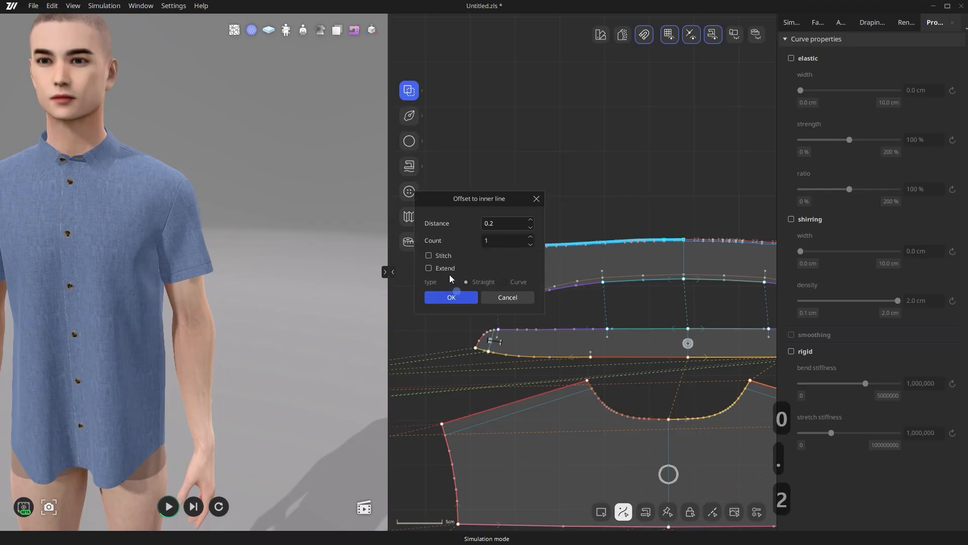
{"action": "left_click", "coordinate": [429, 255]}
{"action": "left_click", "coordinate": [458, 297]}
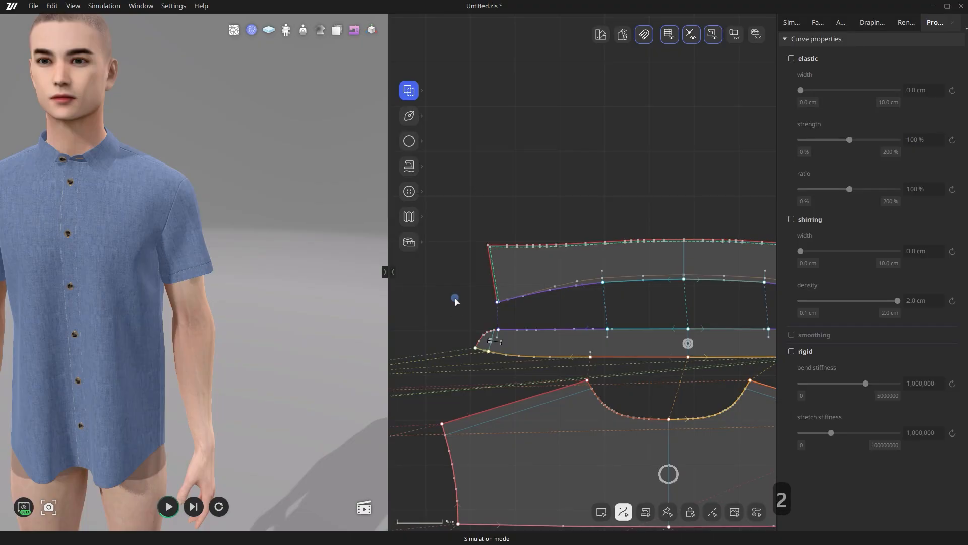
{"action": "left_click", "coordinate": [280, 244]}
{"action": "scroll", "coordinate": [285, 172], "scroll_direction": "up", "scroll_amount": 6}
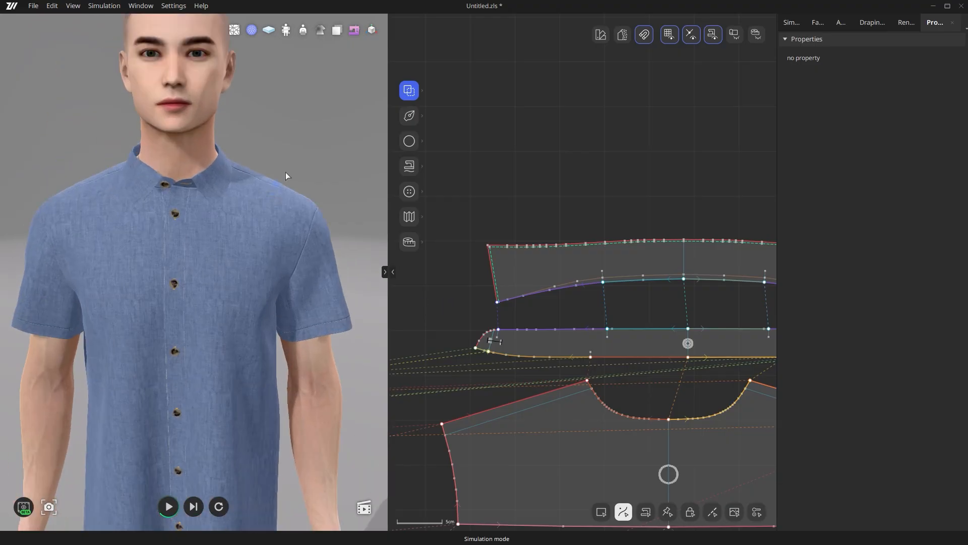
{"action": "middle_click_drag", "start_coordinate": [292, 159], "coordinate": [304, 228]}
{"action": "scroll", "coordinate": [304, 228], "scroll_direction": "up", "scroll_amount": 2}
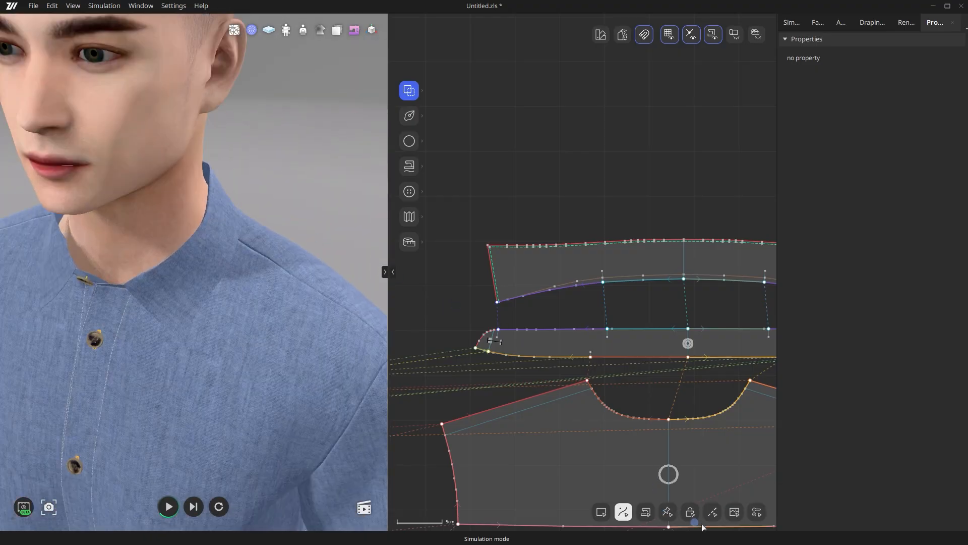
- Set the collar stitch's offset from pattern to -0.05
{"action": "left_click", "coordinate": [712, 512]}
{"action": "scroll", "coordinate": [498, 260], "scroll_direction": "up", "scroll_amount": 3}
{"action": "left_click", "coordinate": [488, 252]}
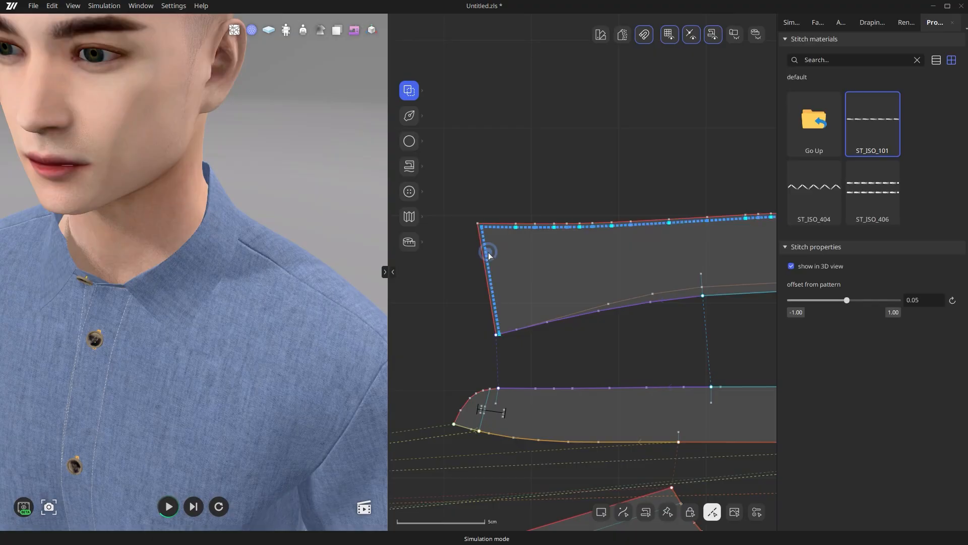
{"action": "scroll", "coordinate": [488, 252], "scroll_direction": "down", "scroll_amount": 3}
{"action": "left_click", "coordinate": [919, 310]}
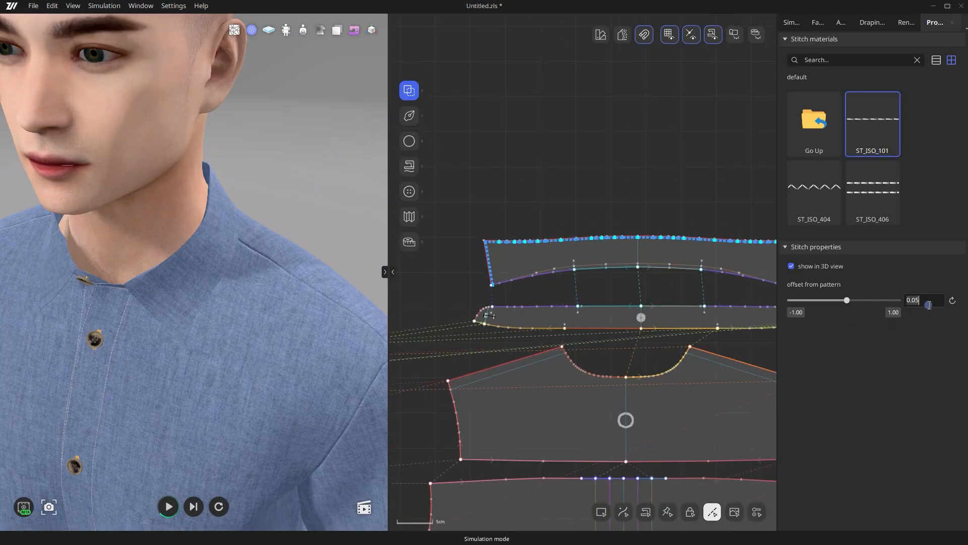
{"action": "type", "text": "-0.05"}
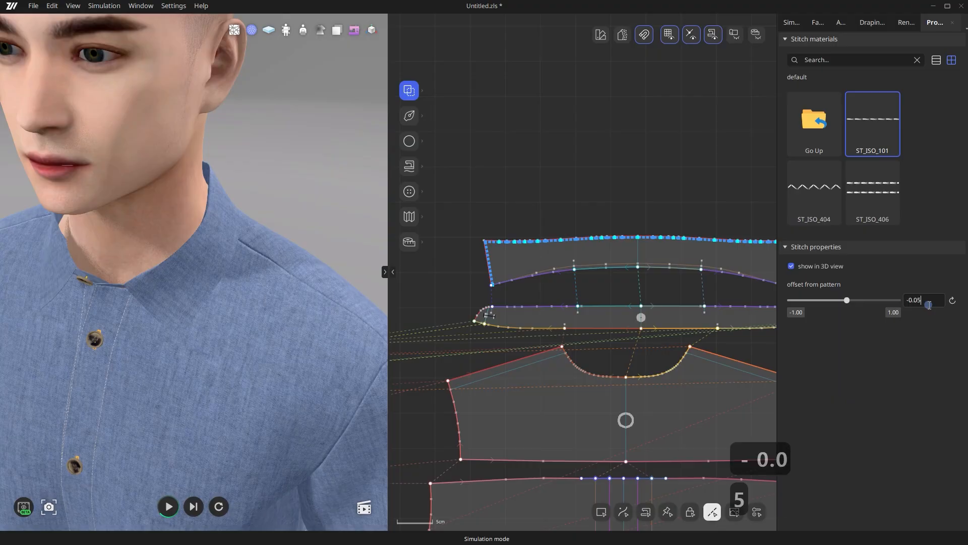
{"action": "key", "text": "Return"}
{"action": "left_click", "coordinate": [312, 156]}
- Hide the avatar in the 3D view so only the shirt is shown
{"action": "left_click", "coordinate": [338, 31]}
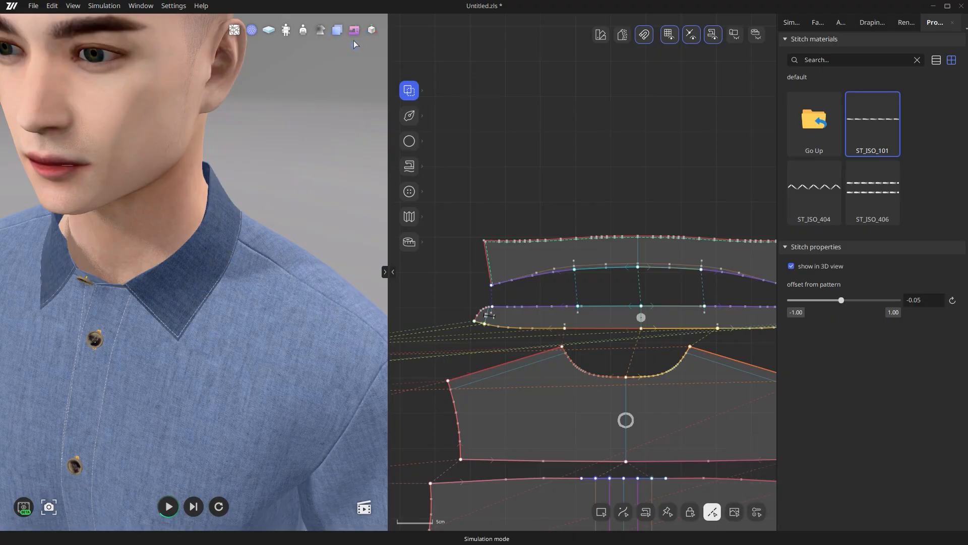
{"action": "left_click", "coordinate": [341, 30]}
{"action": "scroll", "coordinate": [319, 91], "scroll_direction": "down", "scroll_amount": 5}
{"action": "right_click_drag", "start_coordinate": [309, 196], "coordinate": [373, 154]}
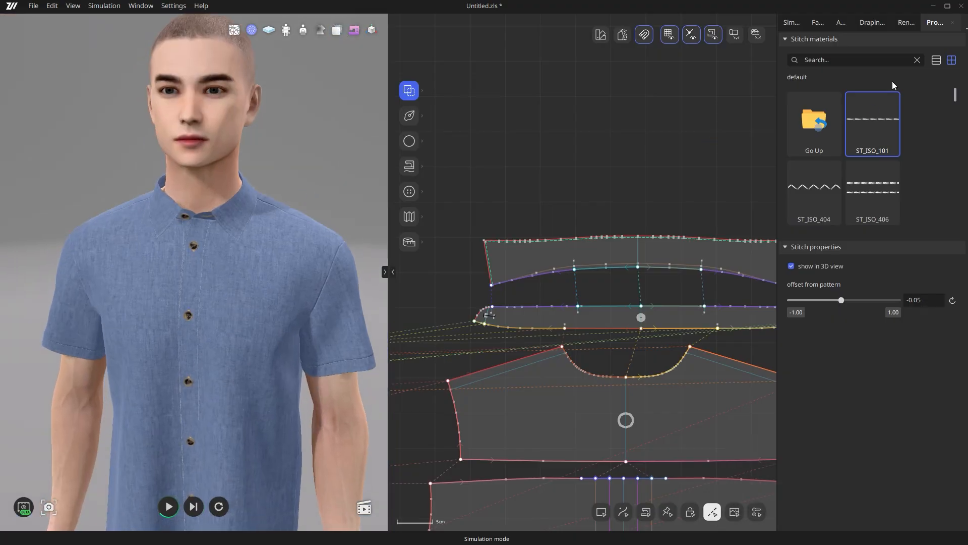
{"action": "left_click", "coordinate": [841, 22]}
{"action": "left_click", "coordinate": [809, 99]}
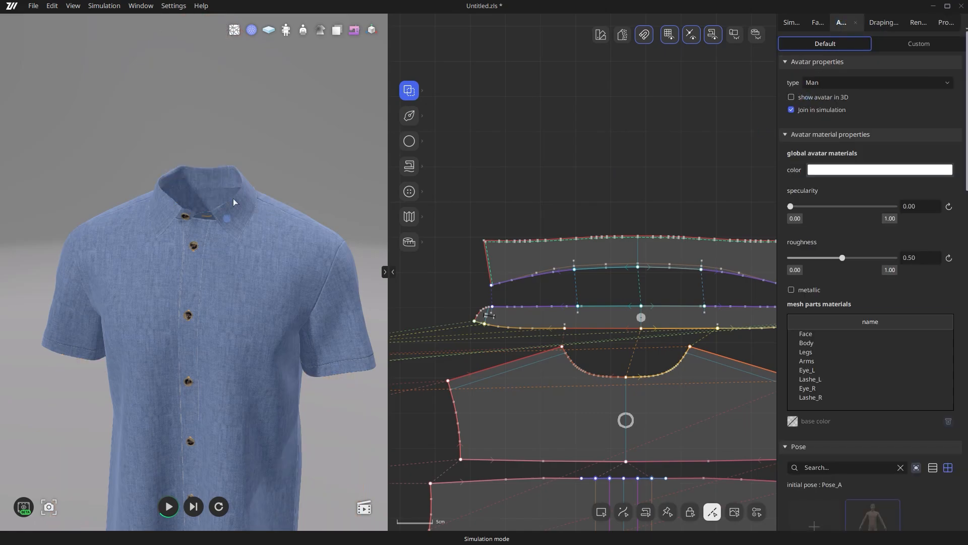
- Offset a stitched inner line 0.1 from the collar stand's outline, without Extend
{"action": "scroll", "coordinate": [274, 192], "scroll_direction": "up", "scroll_amount": 5}
{"action": "left_click", "coordinate": [243, 219]}
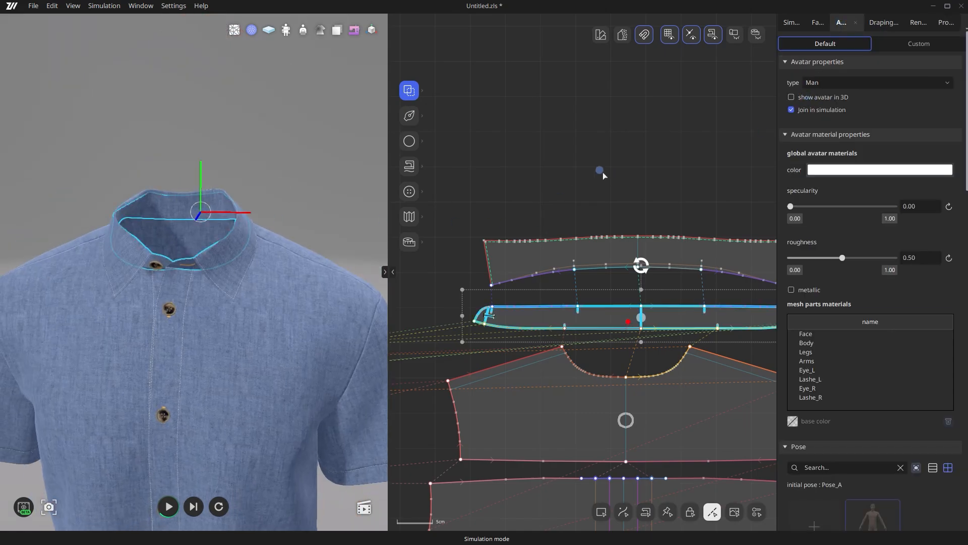
{"action": "left_click", "coordinate": [603, 173]}
{"action": "middle_click_drag", "start_coordinate": [630, 193], "coordinate": [601, 145]}
{"action": "scroll", "coordinate": [485, 270], "scroll_direction": "up", "scroll_amount": 4}
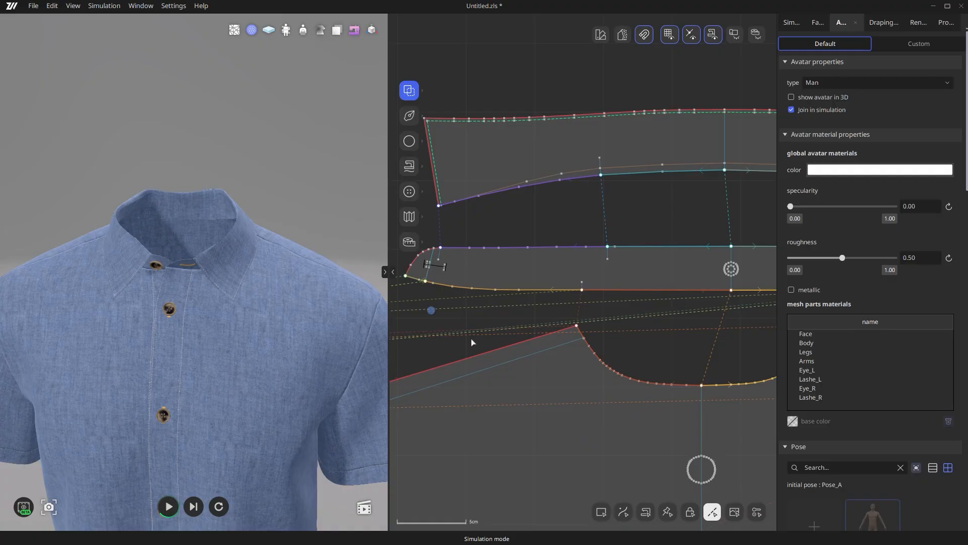
{"action": "left_click", "coordinate": [623, 512]}
{"action": "scroll", "coordinate": [446, 272], "scroll_direction": "up", "scroll_amount": 3}
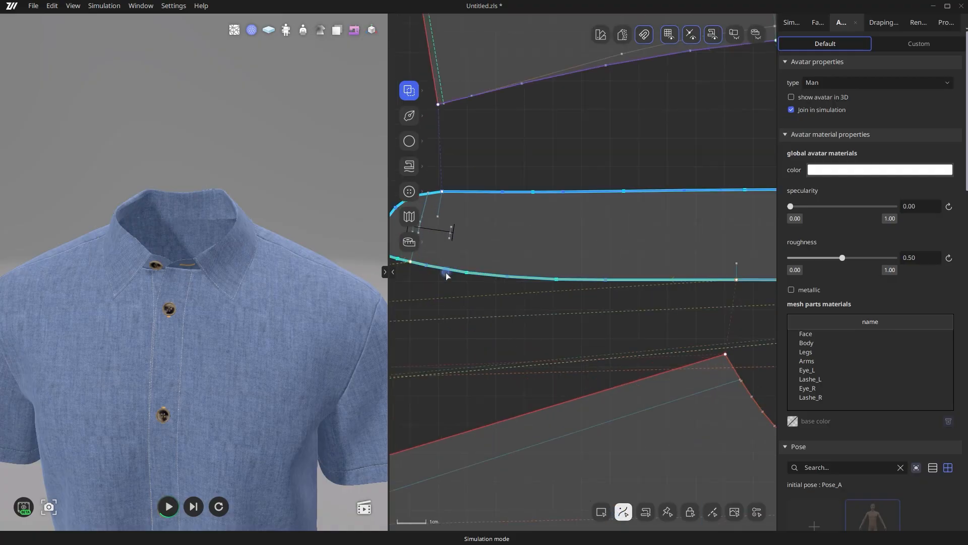
{"action": "scroll", "coordinate": [445, 272], "scroll_direction": "down", "scroll_amount": 3}
{"action": "right_click", "coordinate": [445, 272]}
{"action": "left_click", "coordinate": [458, 419]}
{"action": "type", "text": "0.1"}
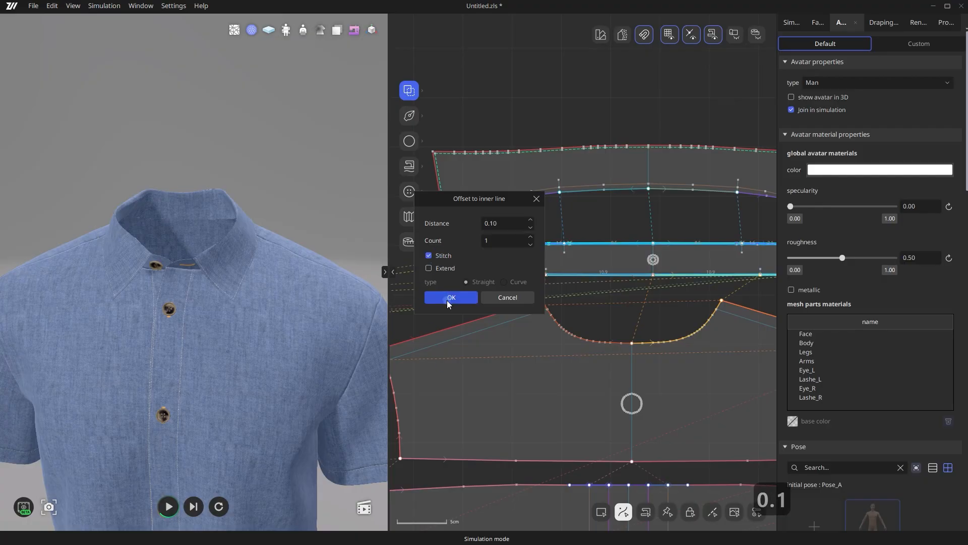
{"action": "left_click", "coordinate": [450, 297]}
- Set the offset from pattern of the collar stand's new stitch to -0.05
{"action": "left_click", "coordinate": [711, 512]}
{"action": "scroll", "coordinate": [595, 283], "scroll_direction": "up", "scroll_amount": 3}
{"action": "left_click", "coordinate": [591, 259]}
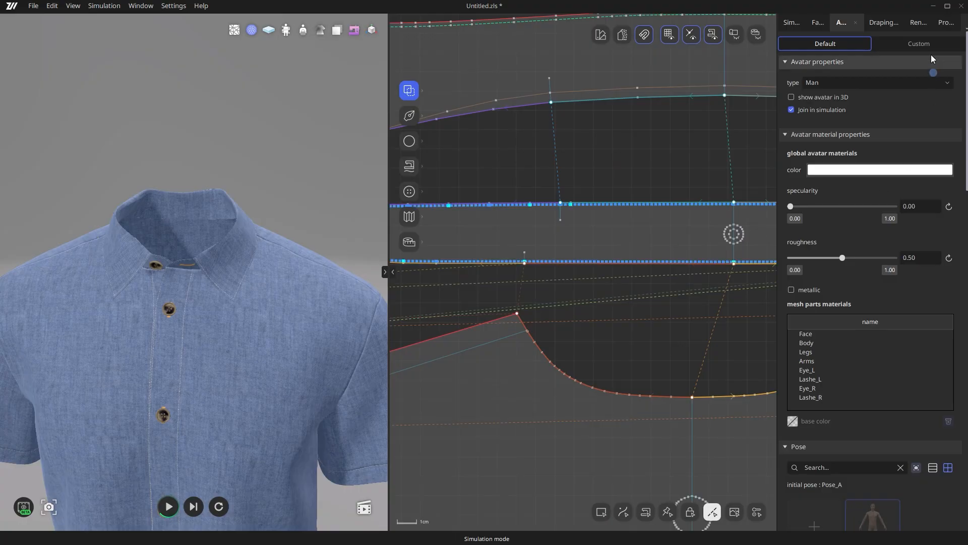
{"action": "left_click", "coordinate": [942, 23]}
{"action": "left_click", "coordinate": [927, 300]}
{"action": "key", "text": "Left"}
{"action": "key", "text": "Left"}
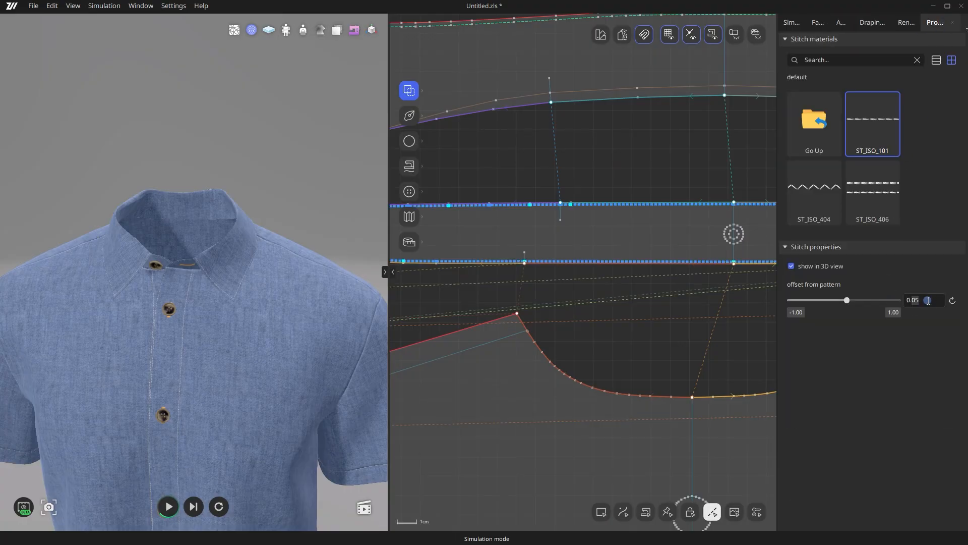
{"action": "type", "text": "-"}
{"action": "key", "text": "Return"}
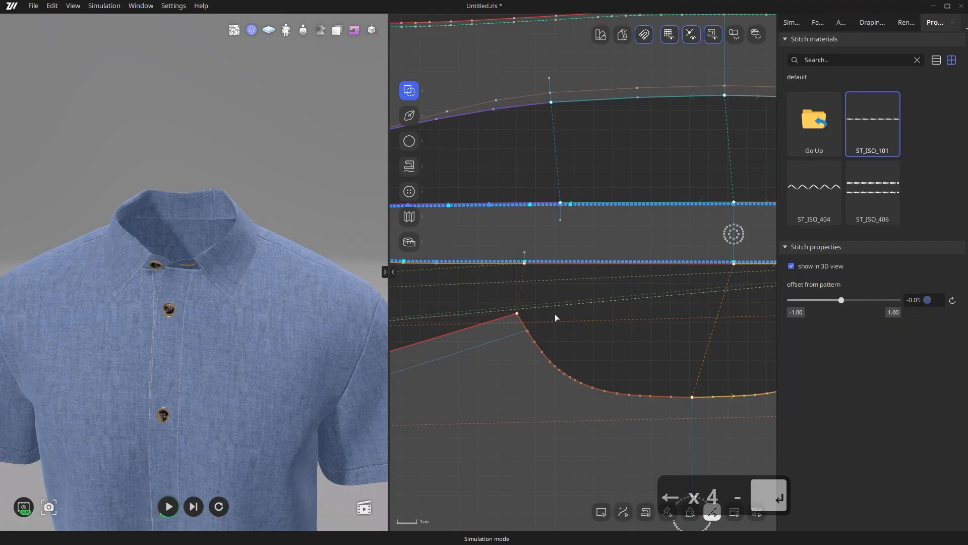
{"action": "left_click", "coordinate": [292, 180]}
{"action": "scroll", "coordinate": [310, 164], "scroll_direction": "up", "scroll_amount": 6}
{"action": "scroll", "coordinate": [333, 148], "scroll_direction": "down", "scroll_amount": 4}
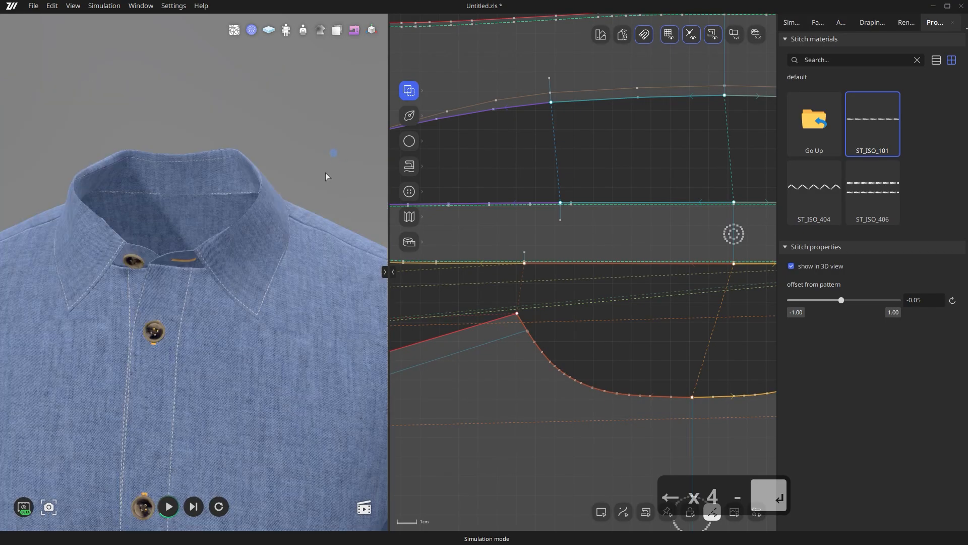
- Offset a second stitched inner line 0.2 from the collar stand's outline
{"action": "scroll", "coordinate": [548, 248], "scroll_direction": "down", "scroll_amount": 5}
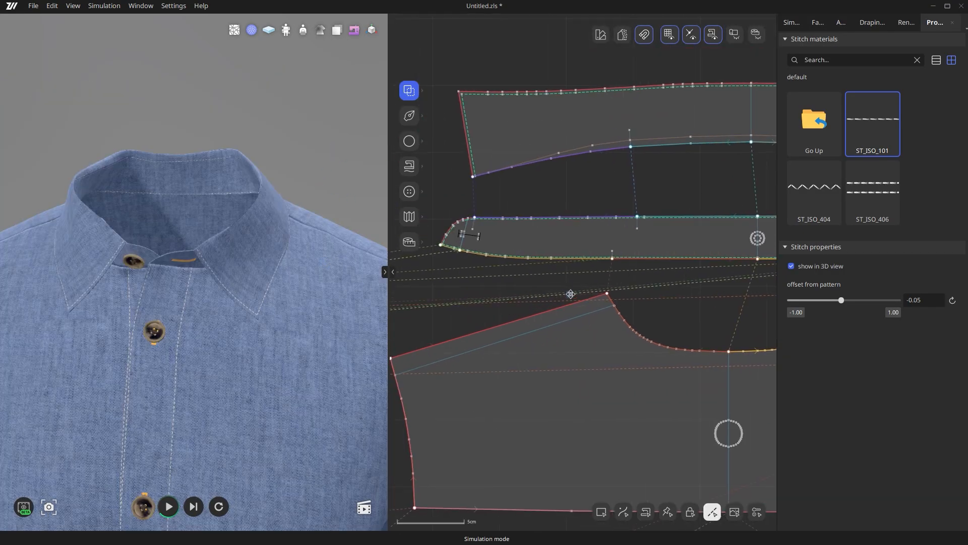
{"action": "left_click", "coordinate": [584, 254]}
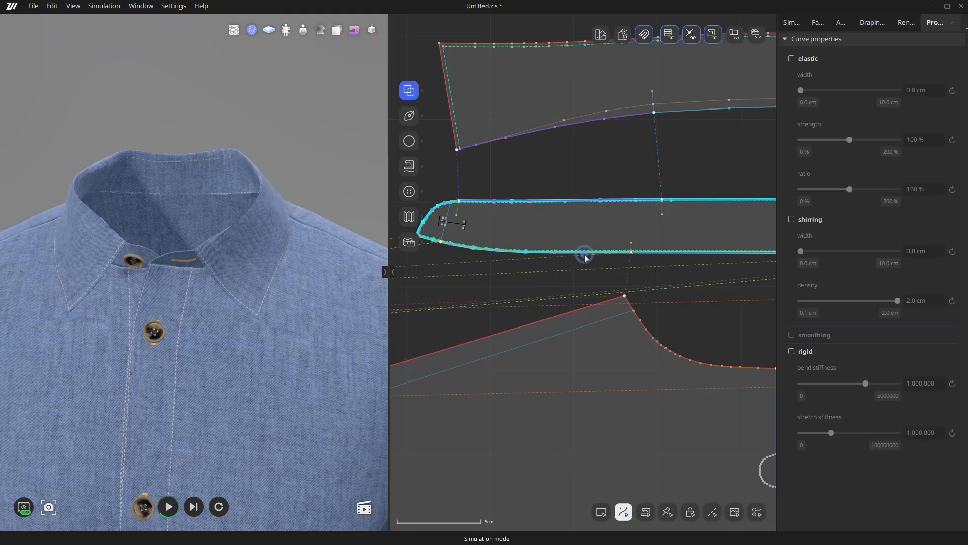
{"action": "right_click", "coordinate": [585, 255]}
{"action": "left_click", "coordinate": [603, 400]}
{"action": "type", "text": "0.2"}
{"action": "left_click", "coordinate": [442, 298]}
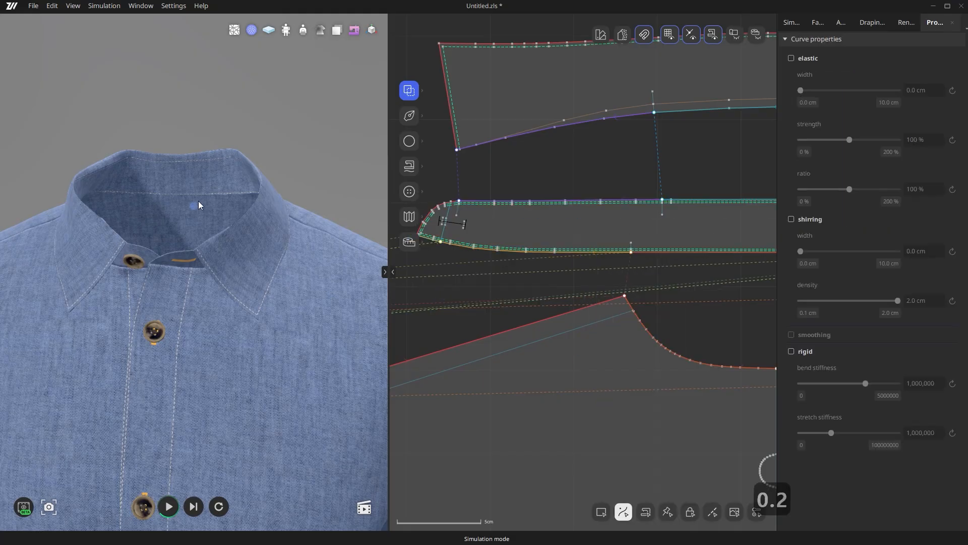
{"action": "scroll", "coordinate": [237, 133], "scroll_direction": "up", "scroll_amount": 5}
{"action": "scroll", "coordinate": [203, 147], "scroll_direction": "down", "scroll_amount": 8}
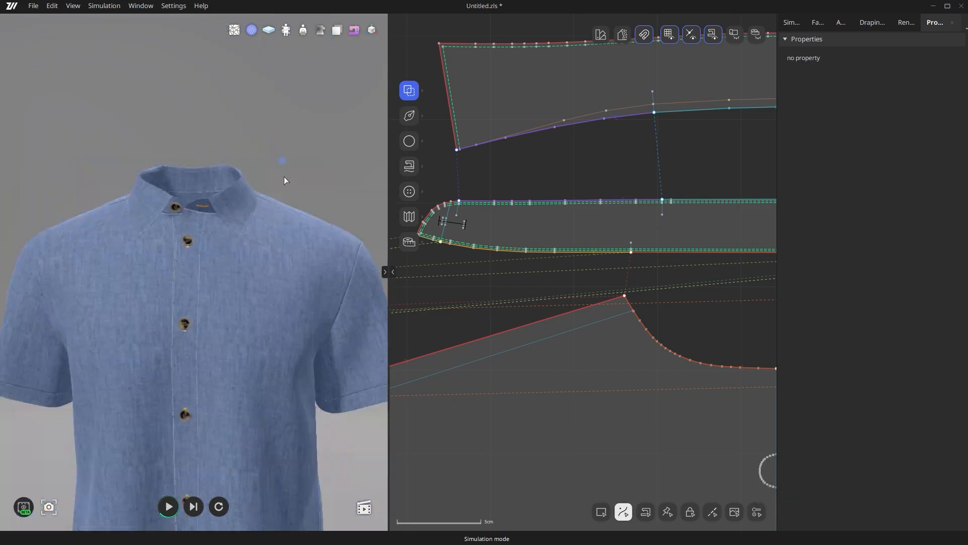
- Offset an inner line 0.1 from the back yoke's sloping shoulder edge, with Stitch and Extend enabled
{"action": "scroll", "coordinate": [284, 177], "scroll_direction": "down", "scroll_amount": 2}
{"action": "middle_click_drag", "start_coordinate": [303, 260], "coordinate": [320, 188]}
{"action": "right_click_drag", "start_coordinate": [374, 275], "coordinate": [296, 315]}
{"action": "left_click", "coordinate": [184, 186]}
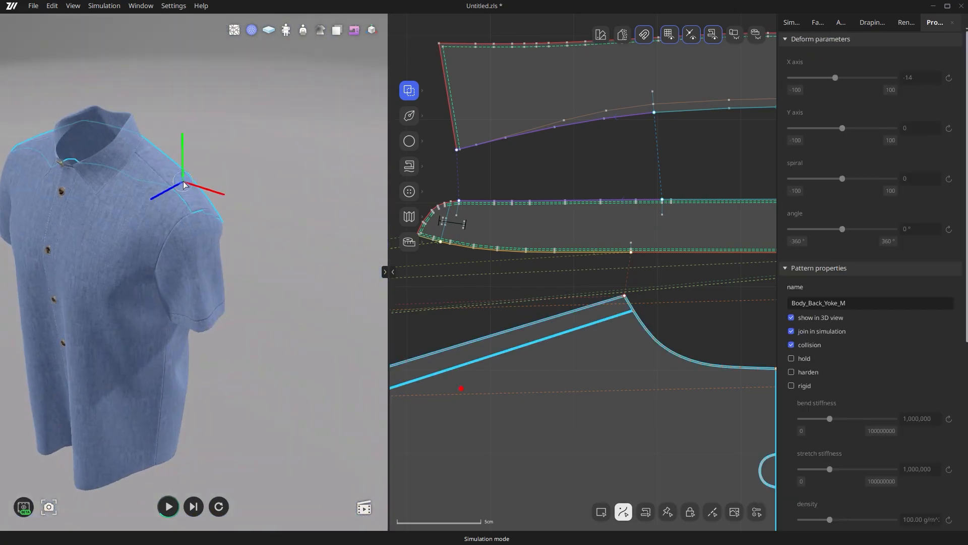
{"action": "scroll", "coordinate": [543, 274], "scroll_direction": "down", "scroll_amount": 4}
{"action": "left_click", "coordinate": [447, 302]}
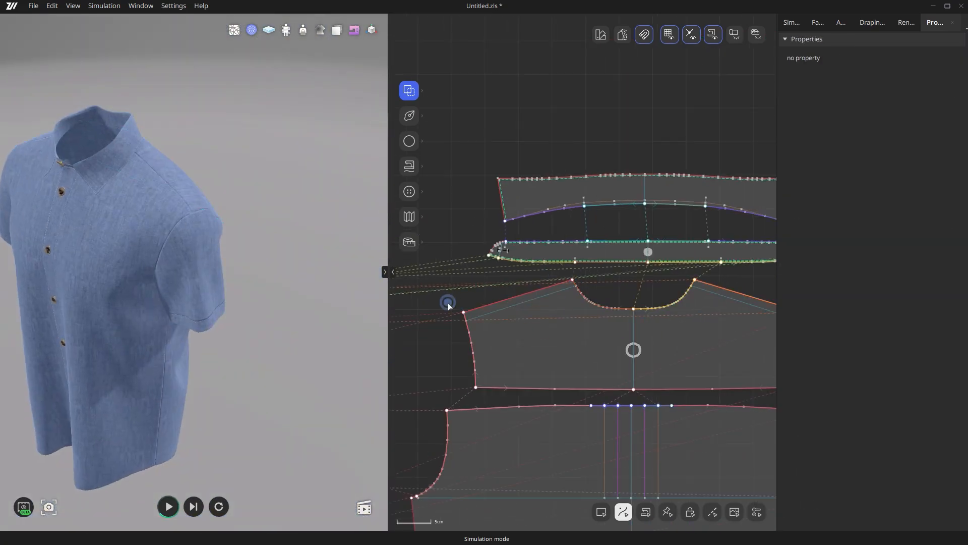
{"action": "left_click", "coordinate": [507, 298]}
{"action": "scroll", "coordinate": [501, 301], "scroll_direction": "up", "scroll_amount": 3}
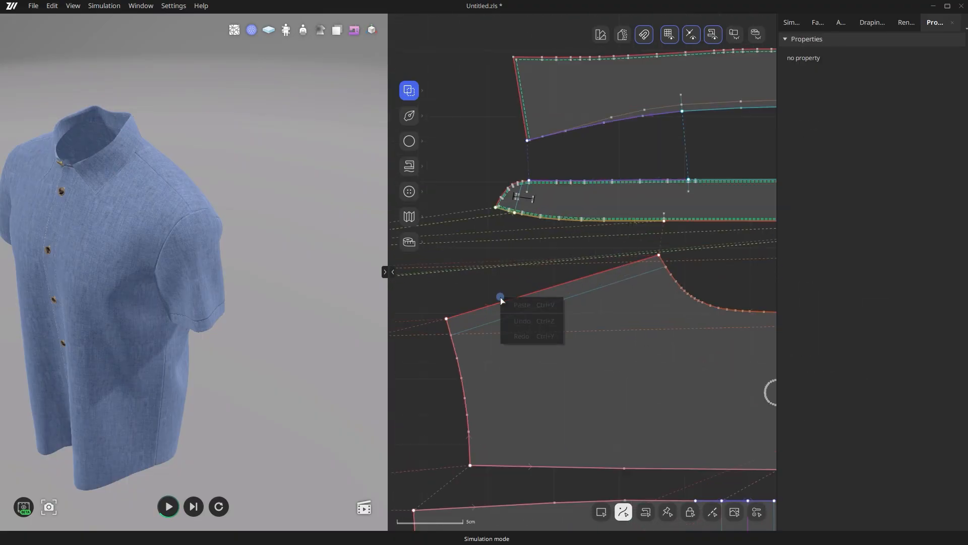
{"action": "left_click", "coordinate": [501, 301]}
{"action": "right_click", "coordinate": [500, 302]}
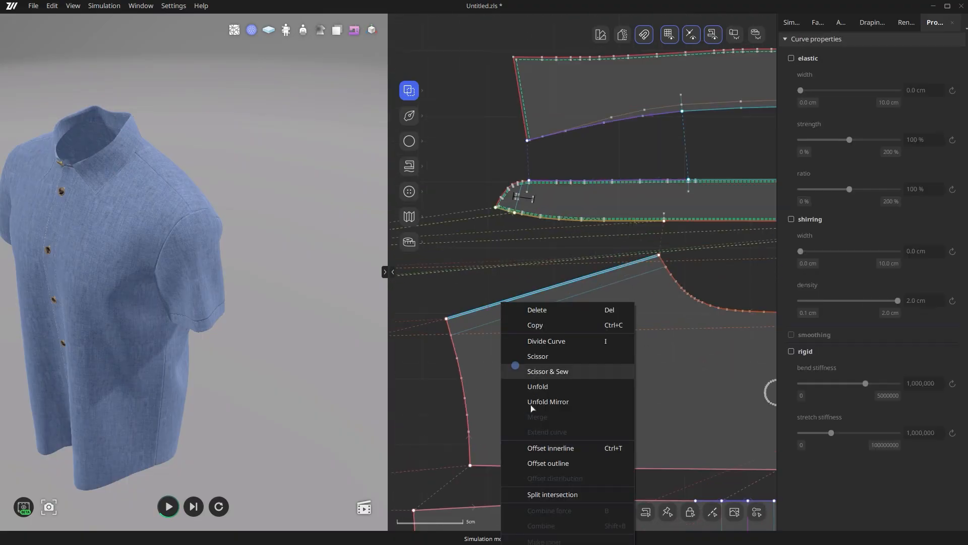
{"action": "left_click", "coordinate": [547, 463]}
{"action": "type", "text": "0.1"}
{"action": "left_click", "coordinate": [439, 256]}
{"action": "left_click", "coordinate": [443, 267]}
{"action": "left_click", "coordinate": [441, 291]}
{"action": "right_click_drag", "start_coordinate": [273, 212], "coordinate": [186, 253]}
{"action": "right_click_drag", "start_coordinate": [261, 297], "coordinate": [368, 226]}
{"action": "scroll", "coordinate": [677, 395], "scroll_direction": "down", "scroll_amount": 4}
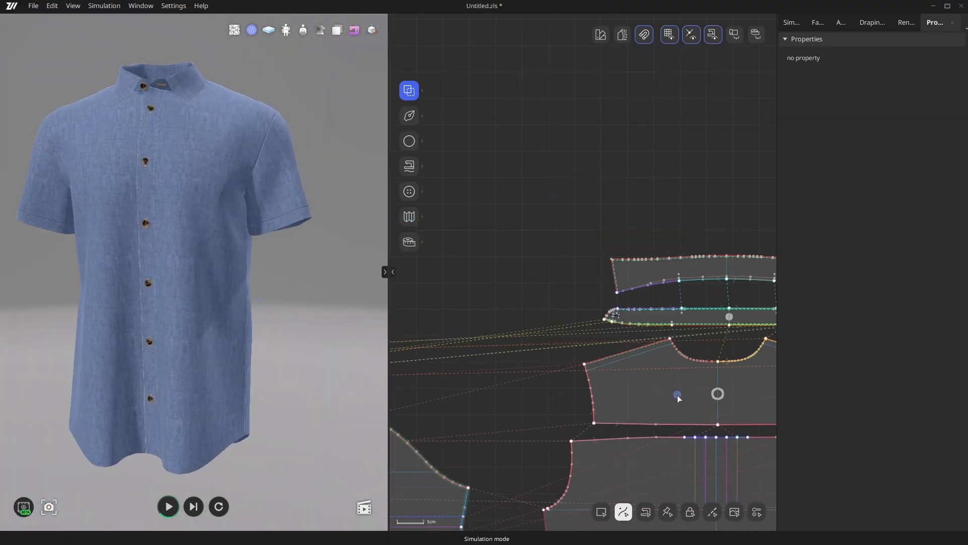
{"action": "scroll", "coordinate": [677, 395], "scroll_direction": "down", "scroll_amount": 3}
{"action": "scroll", "coordinate": [583, 356], "scroll_direction": "up", "scroll_amount": 3}
{"action": "scroll", "coordinate": [581, 465], "scroll_direction": "up", "scroll_amount": 2}
{"action": "scroll", "coordinate": [534, 354], "scroll_direction": "up", "scroll_amount": 4}
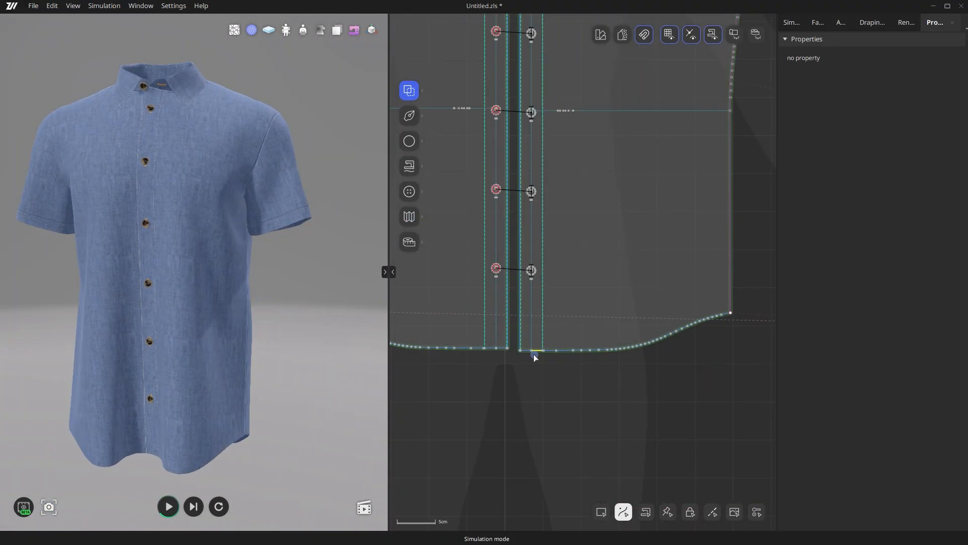
{"action": "left_click", "coordinate": [526, 352]}
{"action": "scroll", "coordinate": [715, 317], "scroll_direction": "up", "scroll_amount": 5}
{"action": "left_click", "coordinate": [739, 309], "text": "shift"}
{"action": "scroll", "coordinate": [739, 310], "scroll_direction": "down", "scroll_amount": 6}
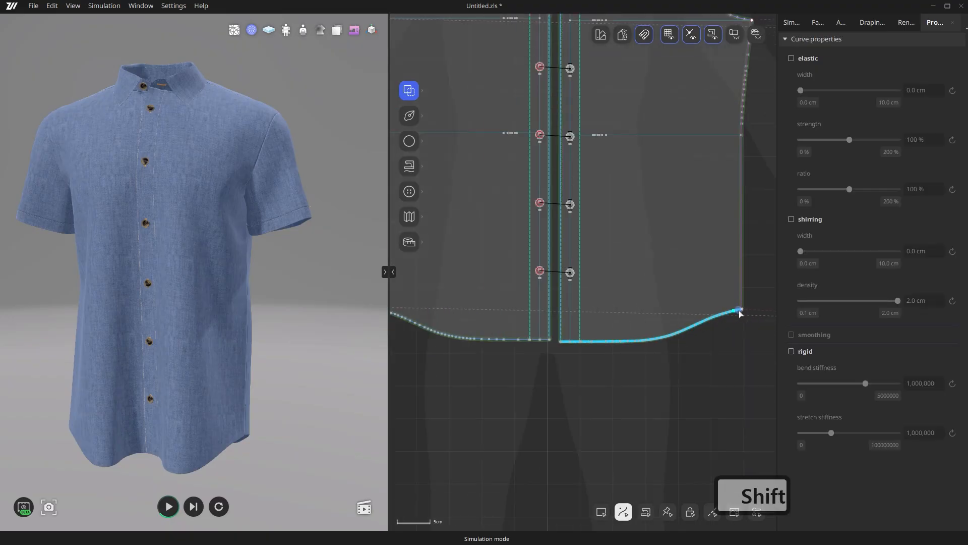
{"action": "right_click", "coordinate": [739, 313]}
{"action": "left_click", "coordinate": [766, 455]}
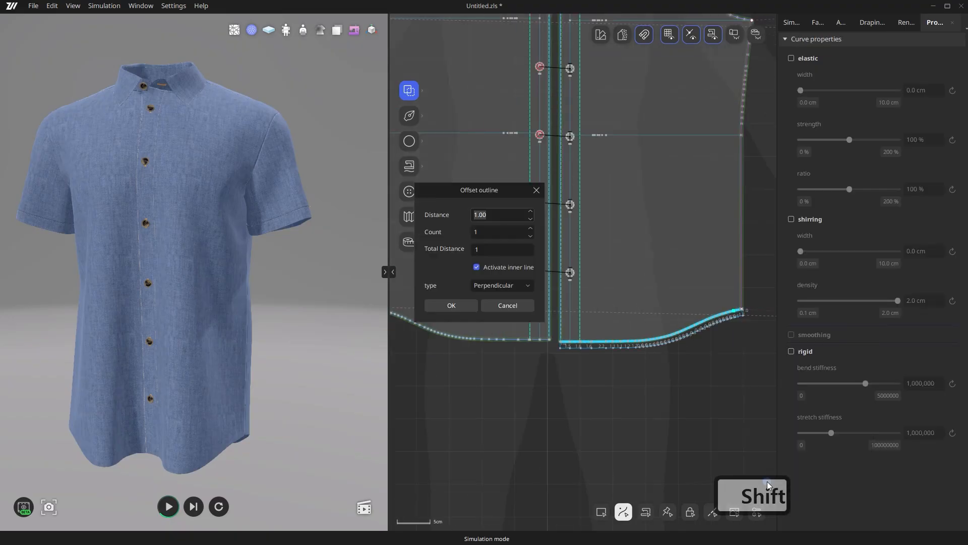
{"action": "type", "text": "0.2"}
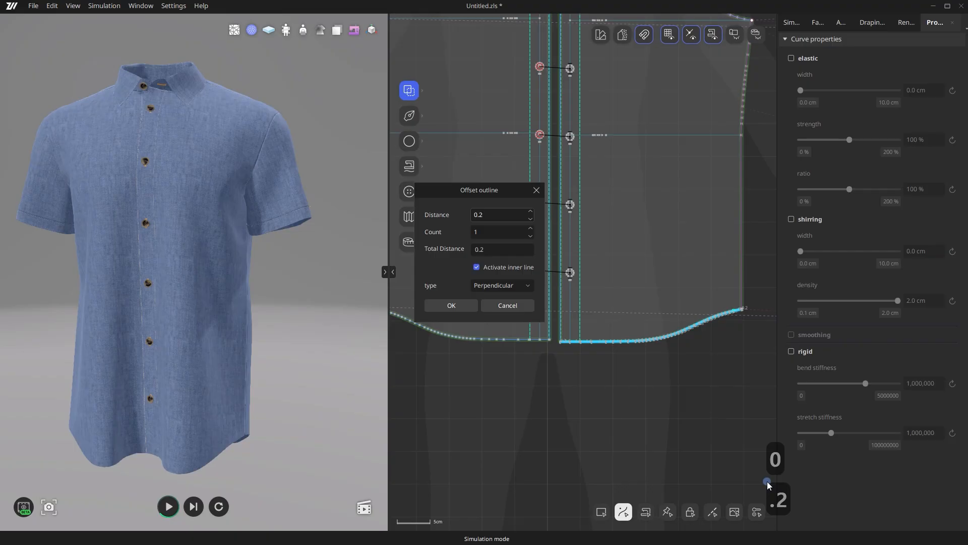
{"action": "left_click", "coordinate": [536, 190]}
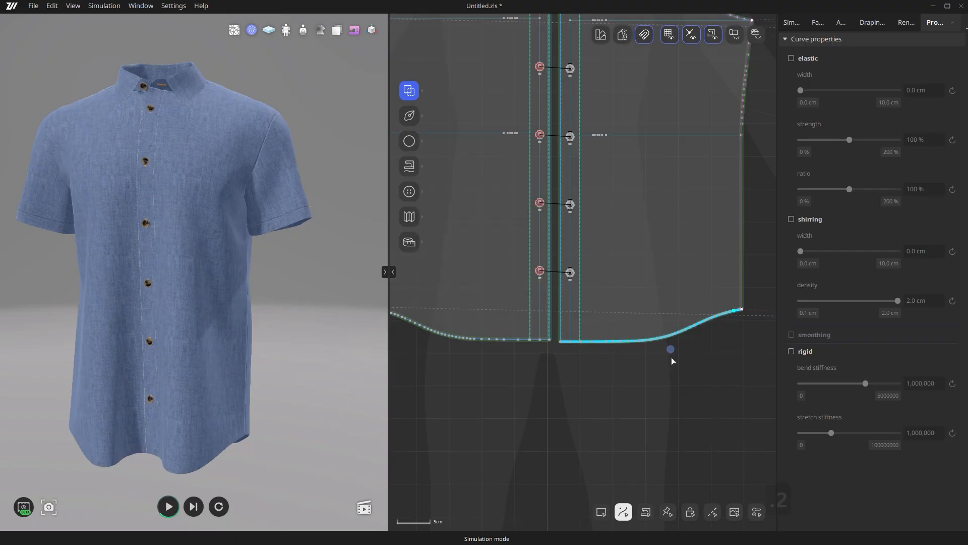
- Offset an inner line 0.5 from the front piece's entire curved hem edge, with Stitch and Extend enabled
{"action": "scroll", "coordinate": [671, 353], "scroll_direction": "down", "scroll_amount": 6}
{"action": "left_click", "coordinate": [652, 380]}
{"action": "scroll", "coordinate": [627, 371], "scroll_direction": "up", "scroll_amount": 5}
{"action": "scroll", "coordinate": [627, 371], "scroll_direction": "up", "scroll_amount": 3}
{"action": "left_click", "coordinate": [541, 333]}
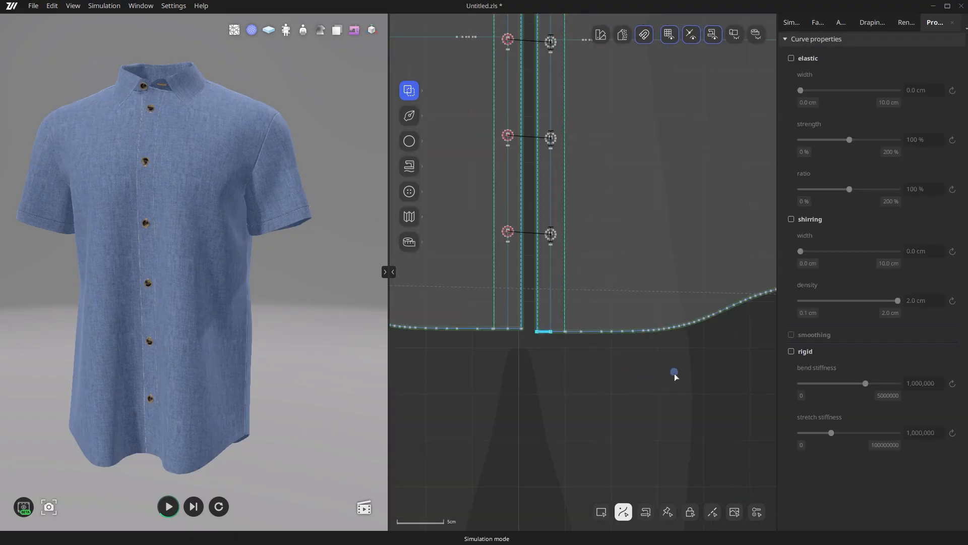
{"action": "middle_click_drag", "start_coordinate": [672, 371], "coordinate": [620, 399]}
{"action": "left_click", "coordinate": [734, 320], "text": "shift"}
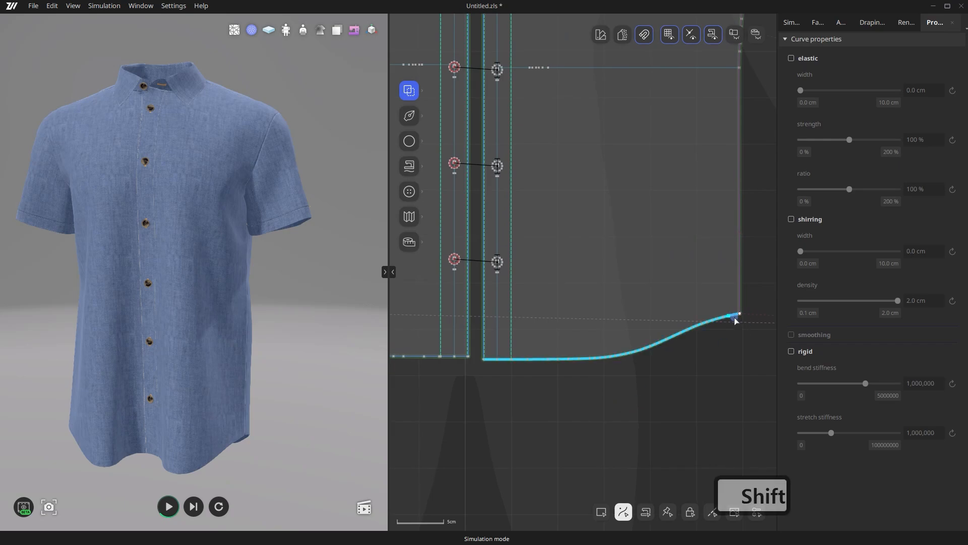
{"action": "right_click", "coordinate": [734, 321]}
{"action": "left_click", "coordinate": [745, 463]}
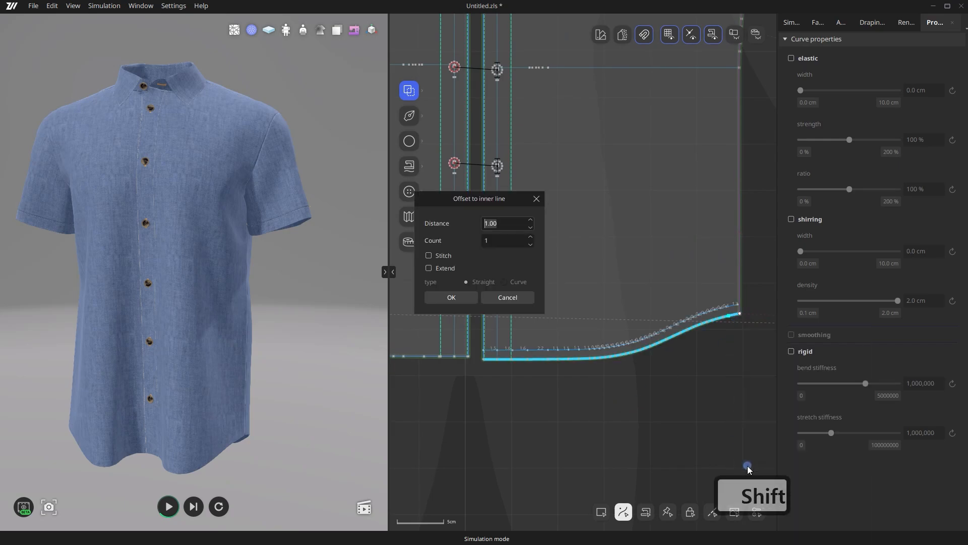
{"action": "type", "text": "0."}
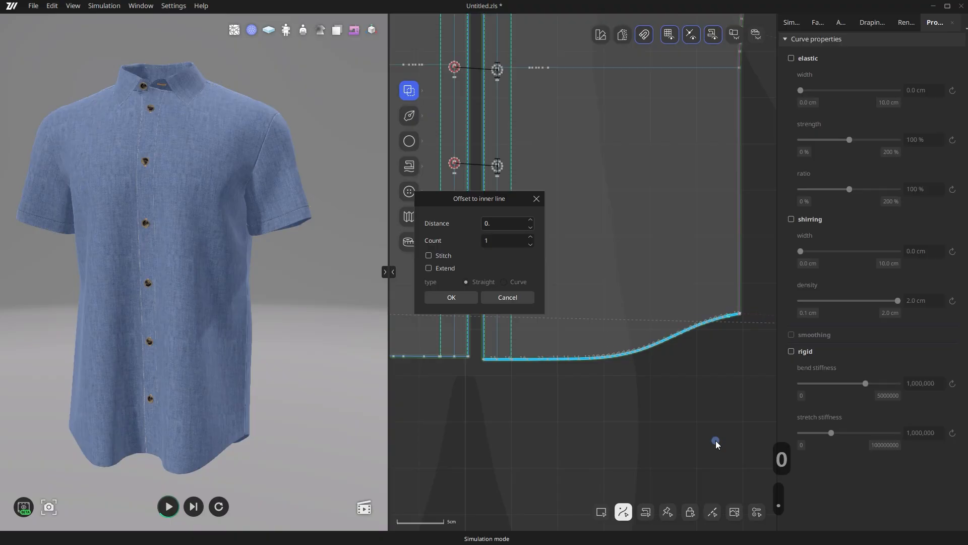
{"action": "type", "text": "5"}
{"action": "left_click", "coordinate": [437, 269]}
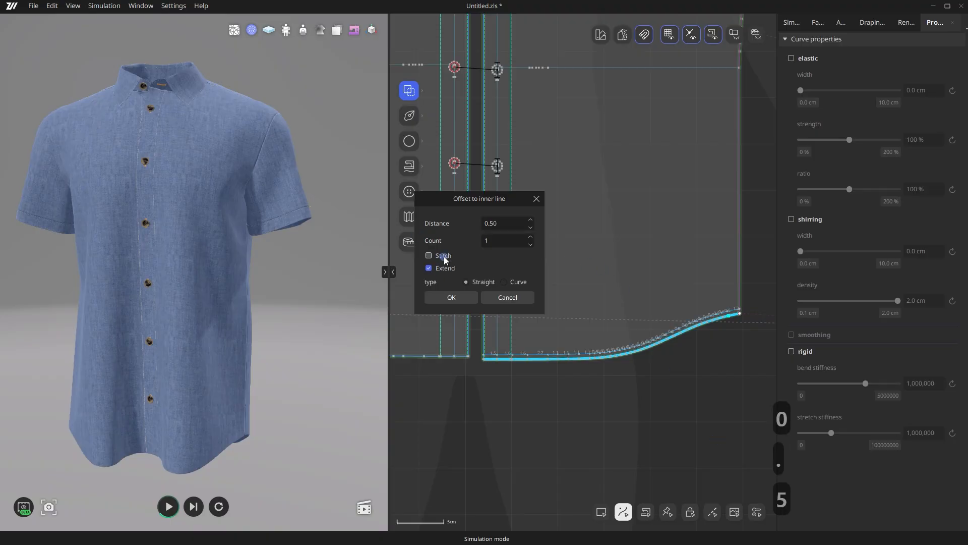
{"action": "left_click", "coordinate": [455, 297]}
{"action": "right_click_drag", "start_coordinate": [244, 455], "coordinate": [247, 439]}
- Offset an inner line 0.5 from the back piece's entire curved hem edge, with Stitch and Extend enabled
{"action": "scroll", "coordinate": [550, 409], "scroll_direction": "down", "scroll_amount": 6}
{"action": "middle_click_drag", "start_coordinate": [660, 413], "coordinate": [609, 413]}
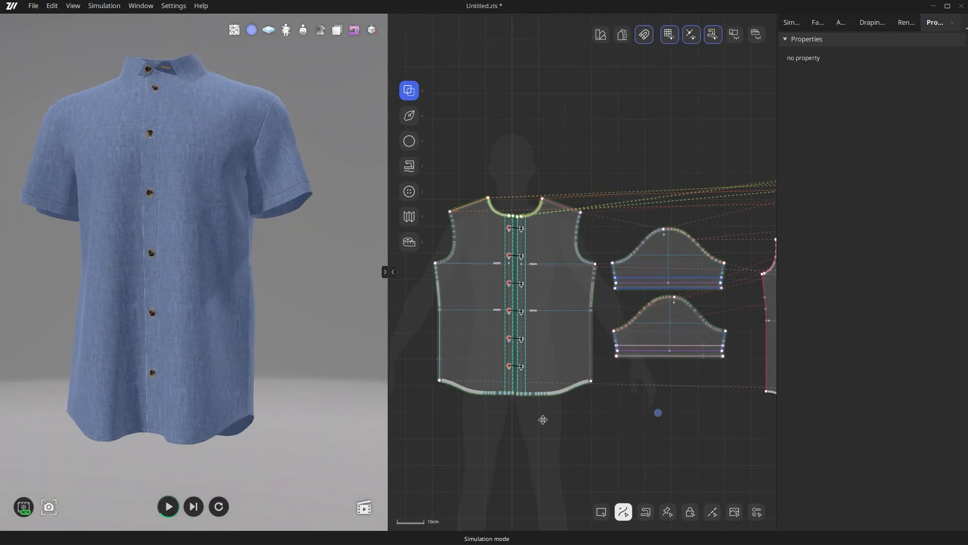
{"action": "scroll", "coordinate": [610, 413], "scroll_direction": "up", "scroll_amount": 10}
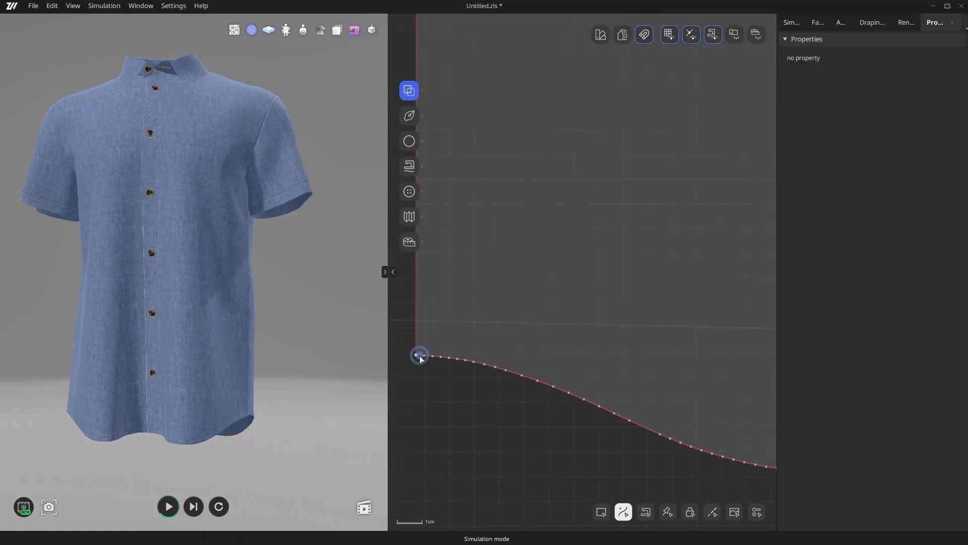
{"action": "left_click", "coordinate": [419, 359]}
{"action": "scroll", "coordinate": [422, 362], "scroll_direction": "down", "scroll_amount": 5}
{"action": "scroll", "coordinate": [482, 387], "scroll_direction": "down", "scroll_amount": 2}
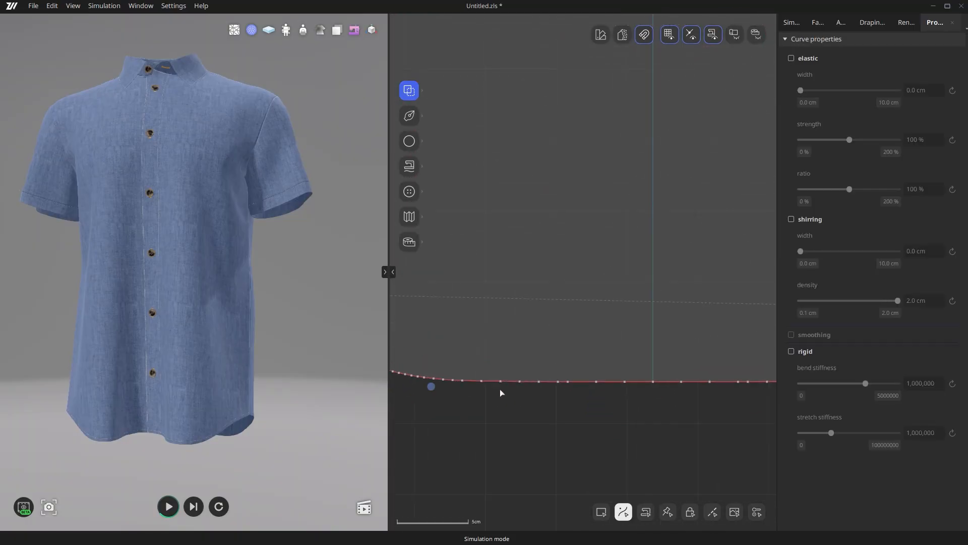
{"action": "left_click", "coordinate": [651, 372], "text": "shift"}
{"action": "scroll", "coordinate": [651, 372], "scroll_direction": "down", "scroll_amount": 2}
{"action": "right_click", "coordinate": [651, 372]}
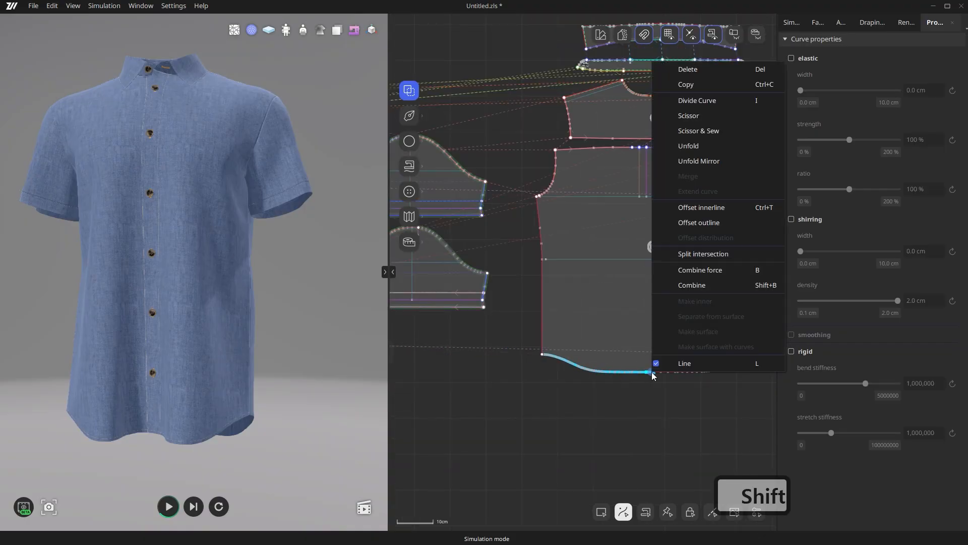
{"action": "left_click", "coordinate": [682, 207]}
{"action": "type", "text": "0.5"}
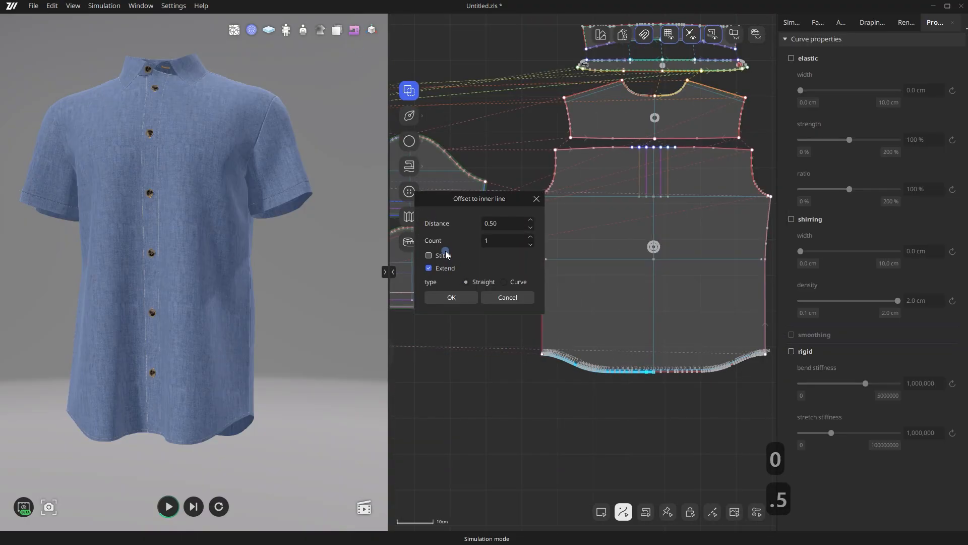
{"action": "left_click", "coordinate": [451, 297]}
- Examine the back hem's new stitch line and the draped shirt's stitching from several angles
{"action": "scroll", "coordinate": [656, 374], "scroll_direction": "up", "scroll_amount": 4}
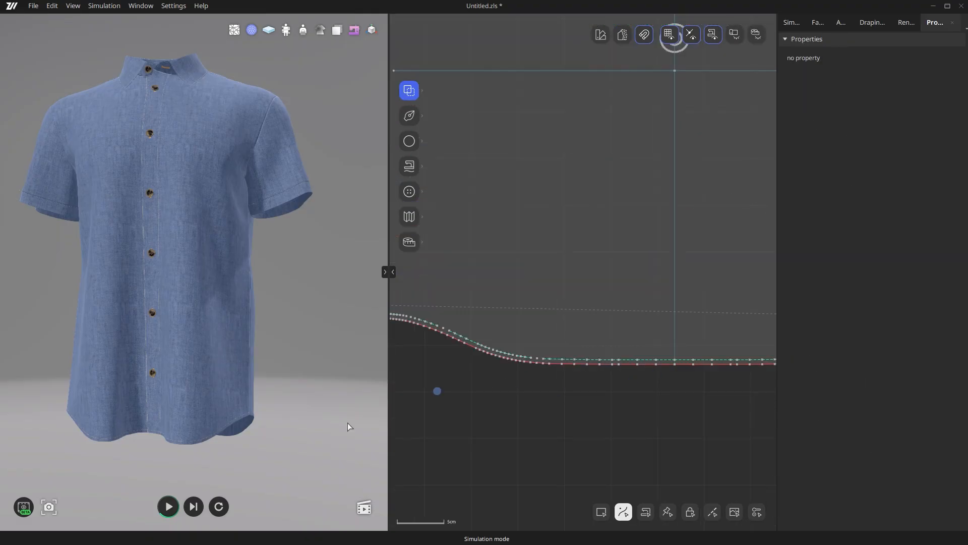
{"action": "right_click_drag", "start_coordinate": [343, 423], "coordinate": [106, 449]}
{"action": "scroll", "coordinate": [107, 448], "scroll_direction": "up", "scroll_amount": 1}
{"action": "middle_click_drag", "start_coordinate": [227, 452], "coordinate": [272, 453]}
{"action": "scroll", "coordinate": [102, 318], "scroll_direction": "up", "scroll_amount": 3}
{"action": "scroll", "coordinate": [102, 316], "scroll_direction": "down", "scroll_amount": 3}
{"action": "right_click_drag", "start_coordinate": [263, 286], "coordinate": [439, 311]}
{"action": "scroll", "coordinate": [563, 312], "scroll_direction": "down", "scroll_amount": 4}
{"action": "scroll", "coordinate": [578, 323], "scroll_direction": "down", "scroll_amount": 5}
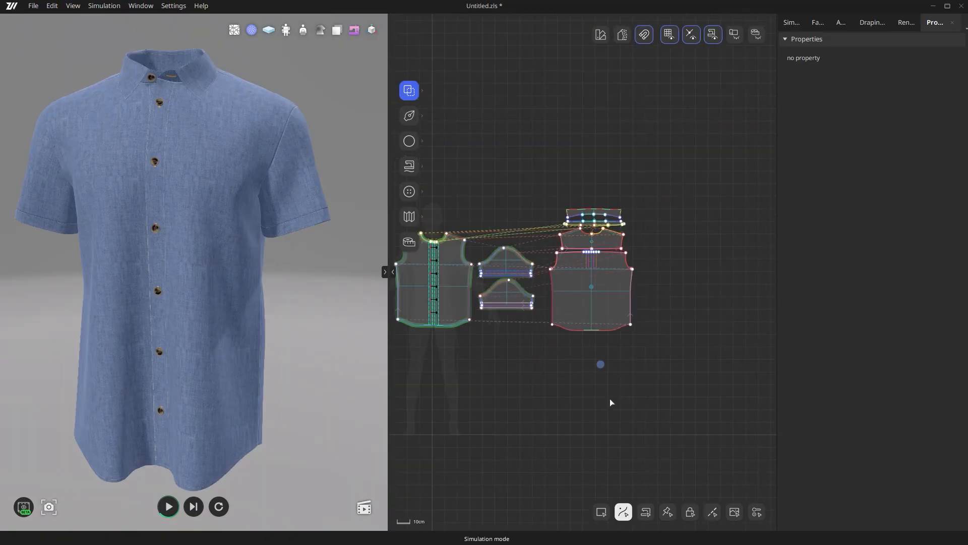
- Select all stitches across the pattern pieces and assign them the default ST_ISO_101 material as a custom stitch
{"action": "left_click", "coordinate": [712, 511]}
{"action": "left_click_drag", "start_coordinate": [707, 396], "coordinate": [373, 216]}
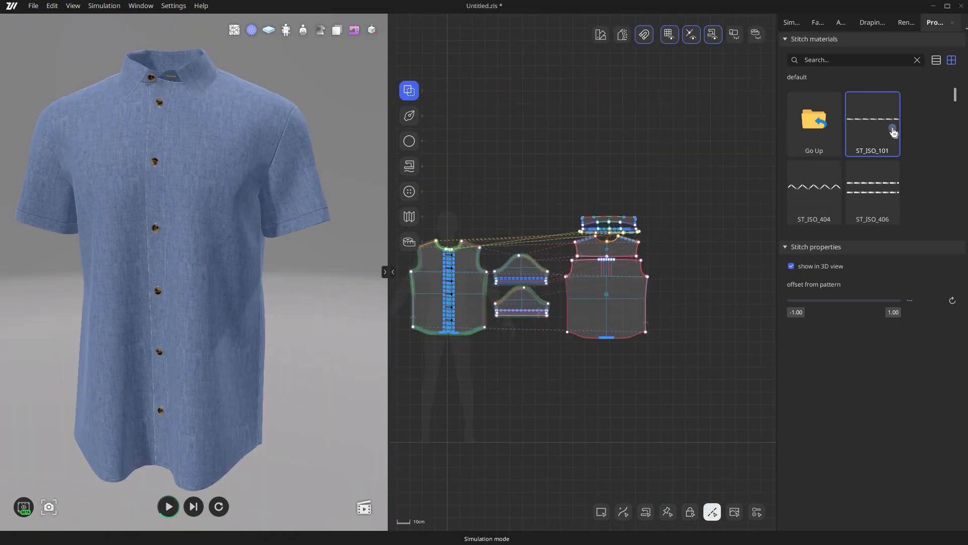
{"action": "left_click", "coordinate": [680, 425]}
{"action": "left_click_drag", "start_coordinate": [735, 404], "coordinate": [346, 206]}
{"action": "double_click", "coordinate": [894, 134]}
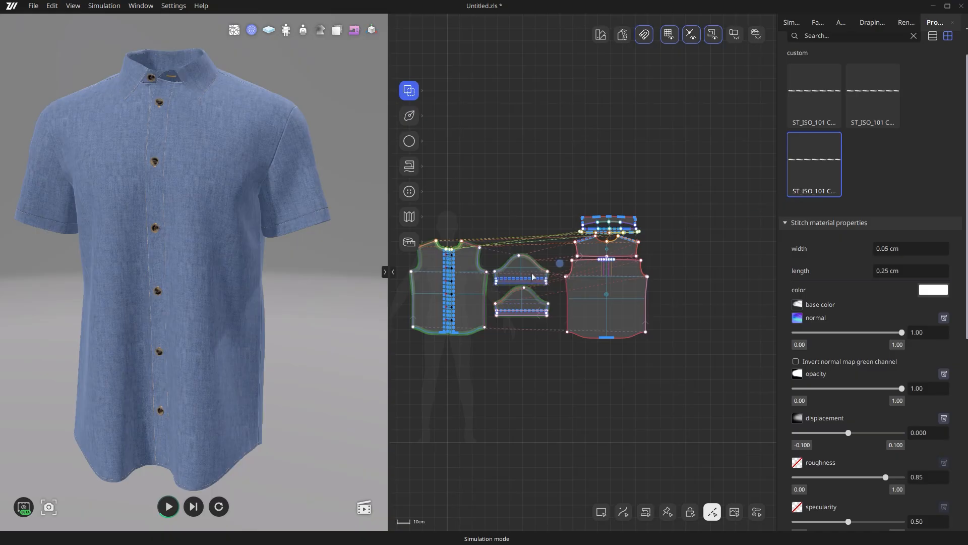
- Set the colour of the selected custom ST_ISO_101 stitch material to orange-yellow #ffb60c
{"action": "scroll", "coordinate": [226, 277], "scroll_direction": "up", "scroll_amount": 4}
{"action": "right_click_drag", "start_coordinate": [306, 260], "coordinate": [169, 303]}
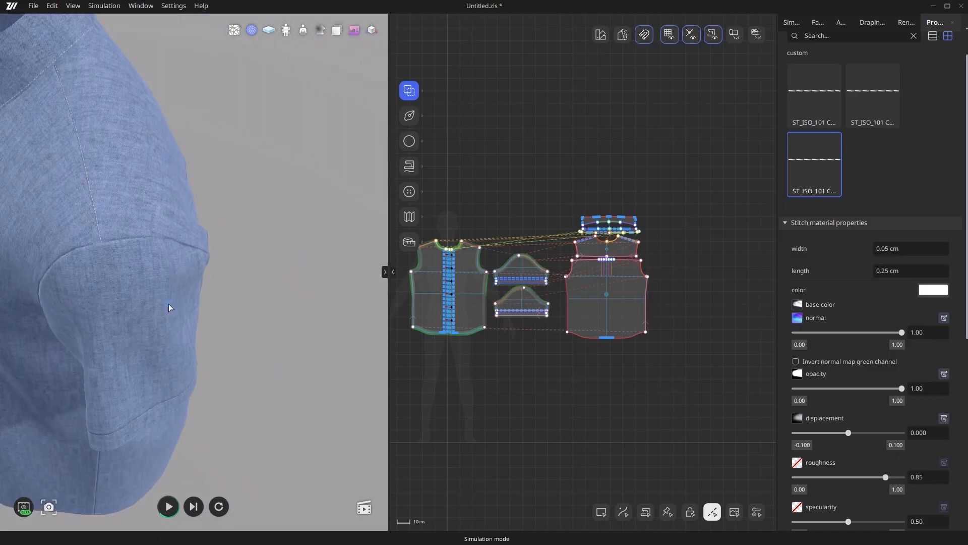
{"action": "left_click", "coordinate": [933, 289]}
{"action": "left_click", "coordinate": [366, 318]}
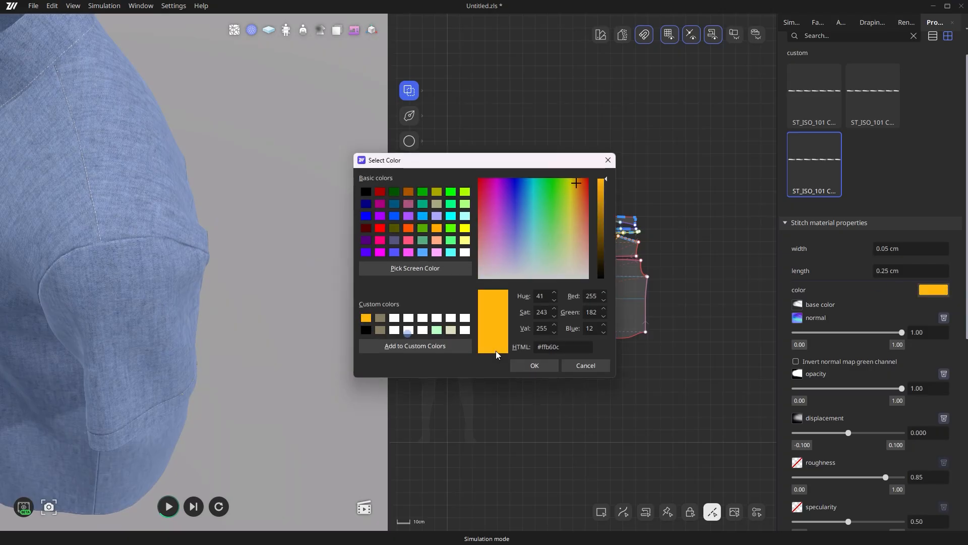
{"action": "left_click", "coordinate": [553, 368]}
- Check the recoloured stitching on the shirt front and show the avatar in 3D
{"action": "scroll", "coordinate": [293, 361], "scroll_direction": "down", "scroll_amount": 4}
{"action": "right_click_drag", "start_coordinate": [283, 376], "coordinate": [417, 286]}
{"action": "scroll", "coordinate": [253, 309], "scroll_direction": "up", "scroll_amount": 1}
{"action": "scroll", "coordinate": [138, 258], "scroll_direction": "up", "scroll_amount": 4}
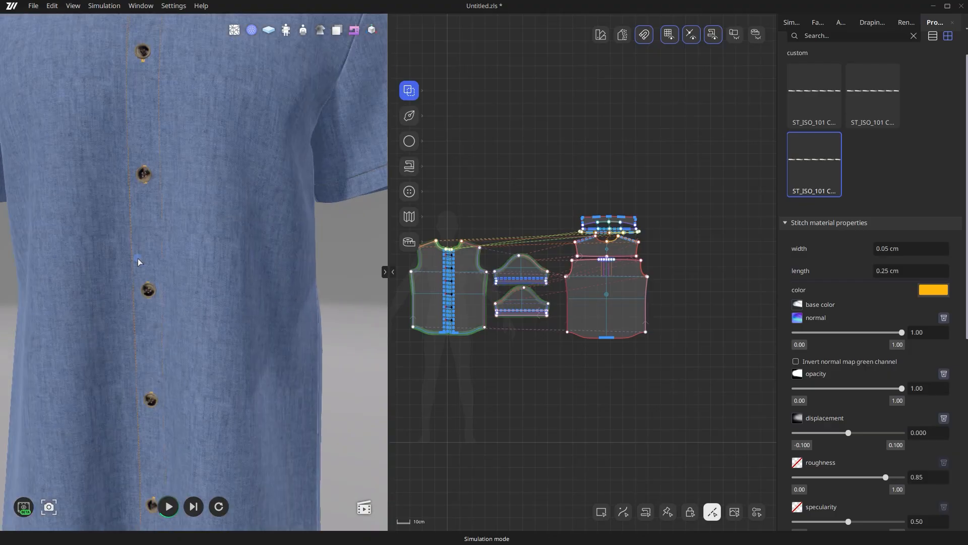
{"action": "scroll", "coordinate": [137, 259], "scroll_direction": "down", "scroll_amount": 5}
{"action": "right_click_drag", "start_coordinate": [138, 258], "coordinate": [367, 323]}
{"action": "left_click", "coordinate": [840, 22]}
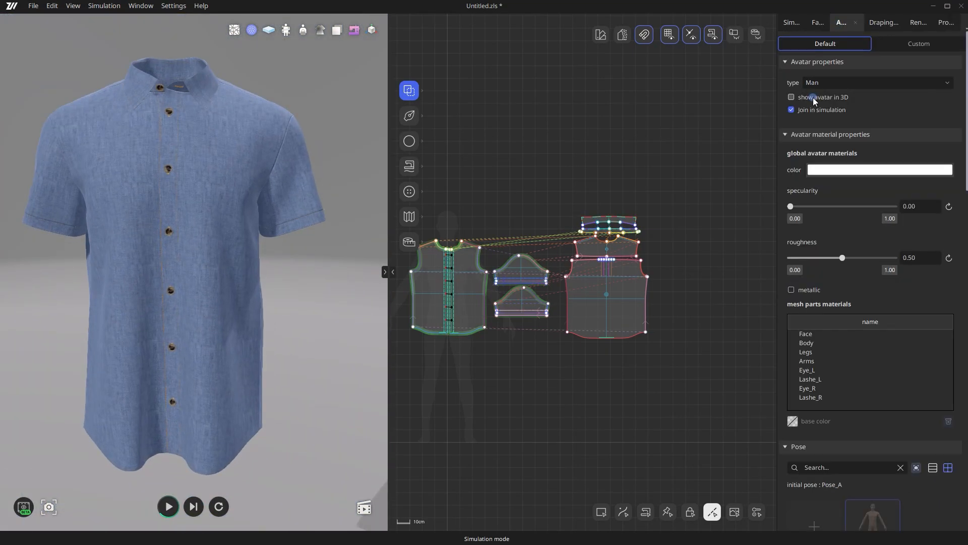
{"action": "left_click", "coordinate": [813, 98]}
- Set the mesh quality to 1.0 cm and run the simulation briefly to re-drape the shirt
{"action": "left_click", "coordinate": [791, 23]}
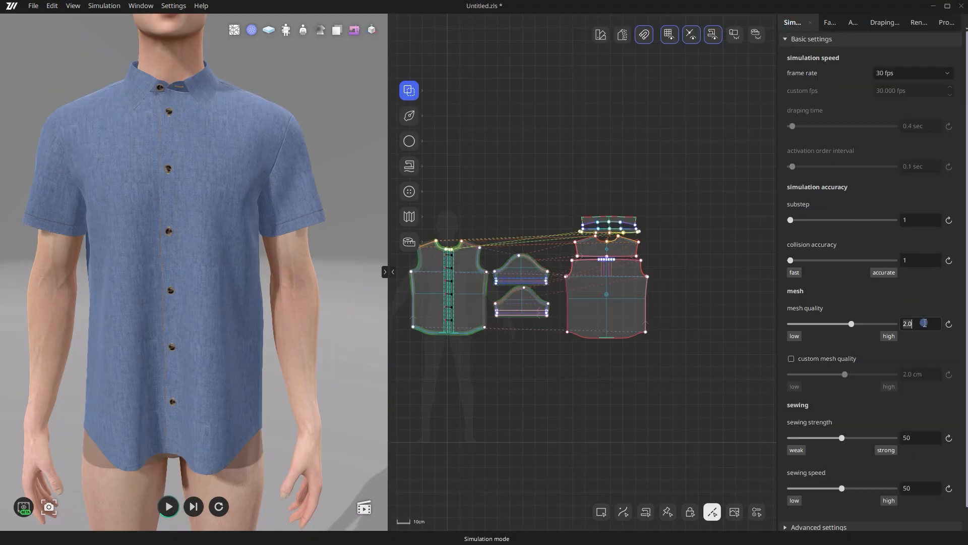
{"action": "type", "text": "1"}
{"action": "key", "text": "Return"}
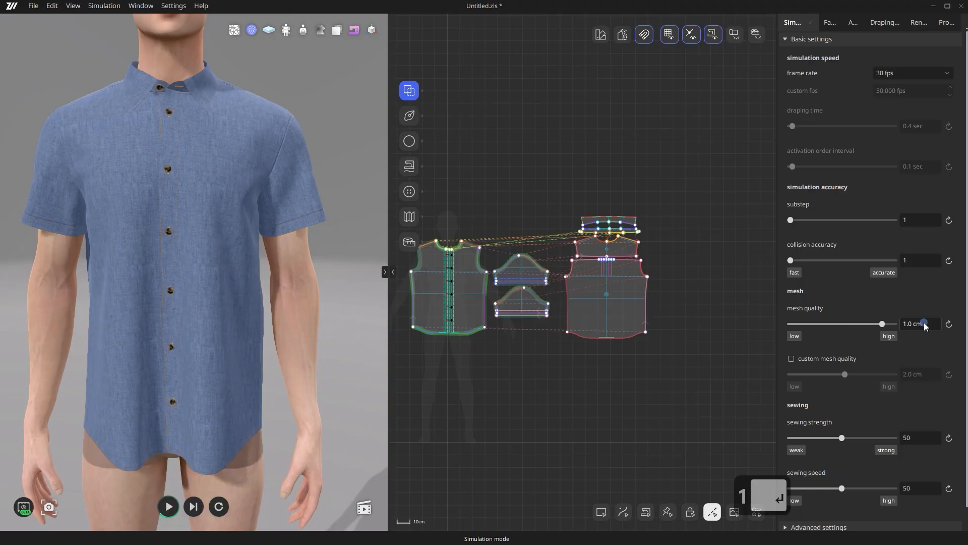
{"action": "key", "text": "space"}
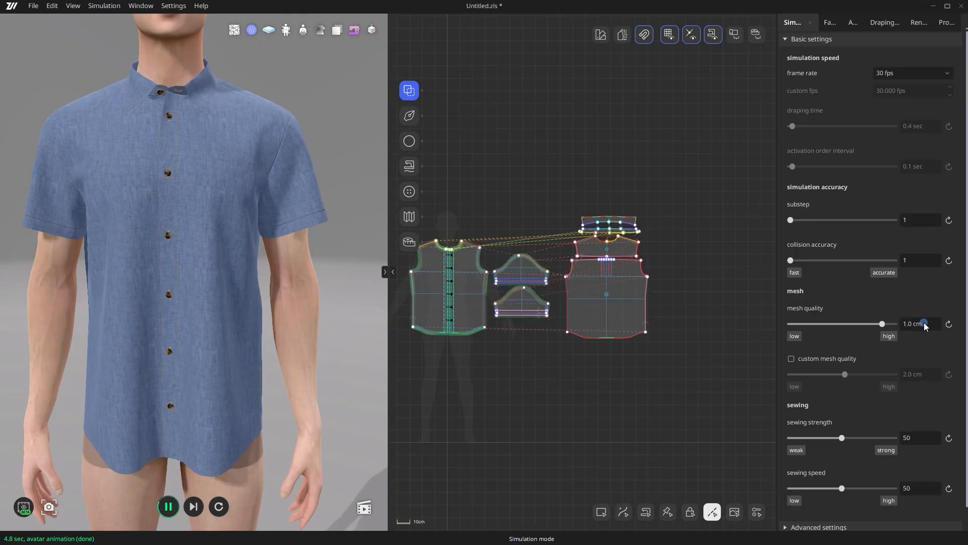
{"action": "key", "text": "space"}
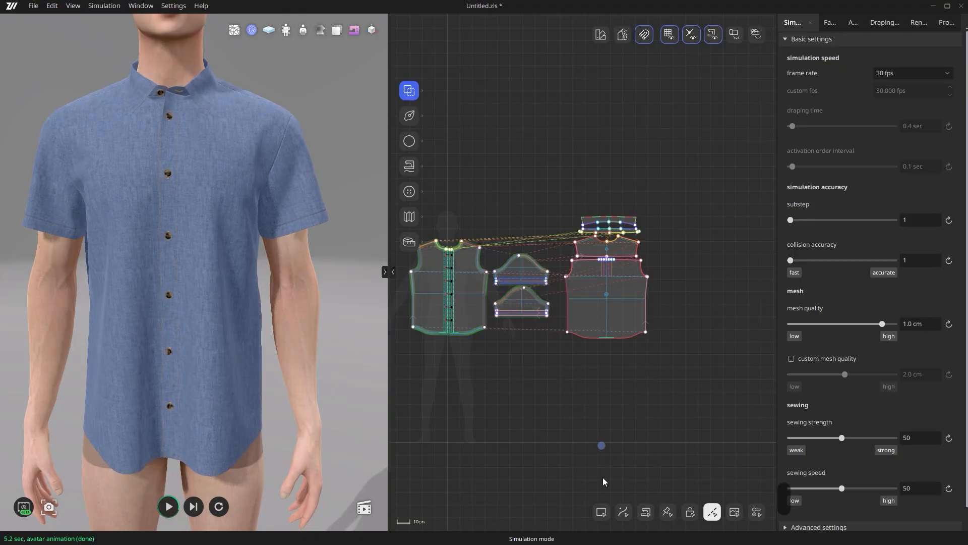
- Select all the shirt's pattern pieces and apply the Denim physical preset to their fabric
{"action": "left_click", "coordinate": [601, 512]}
{"action": "left_click_drag", "start_coordinate": [720, 413], "coordinate": [429, 169]}
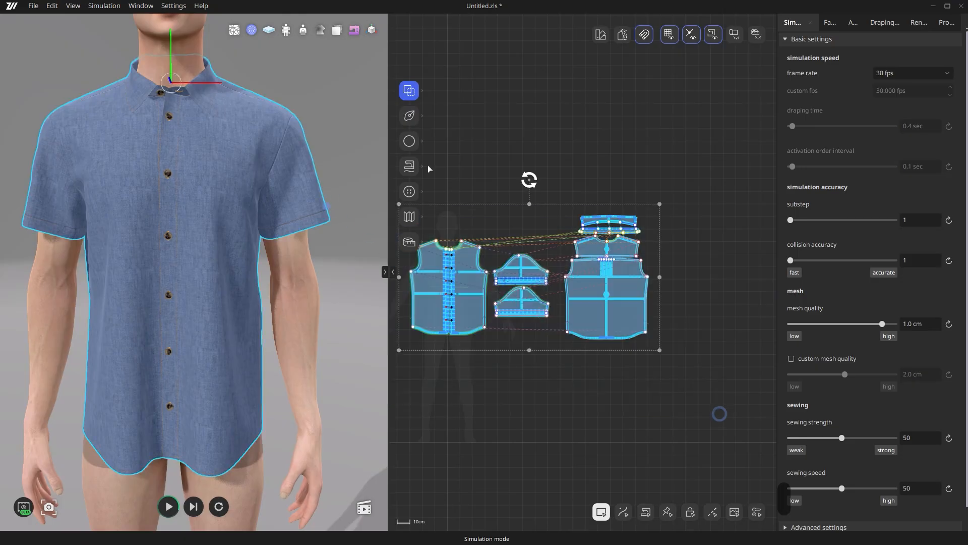
{"action": "left_click", "coordinate": [830, 23]}
{"action": "scroll", "coordinate": [864, 288], "scroll_direction": "down", "scroll_amount": 3}
{"action": "scroll", "coordinate": [870, 308], "scroll_direction": "down", "scroll_amount": 2}
{"action": "scroll", "coordinate": [878, 348], "scroll_direction": "down", "scroll_amount": 3}
{"action": "mouse_move", "coordinate": [876, 349]}
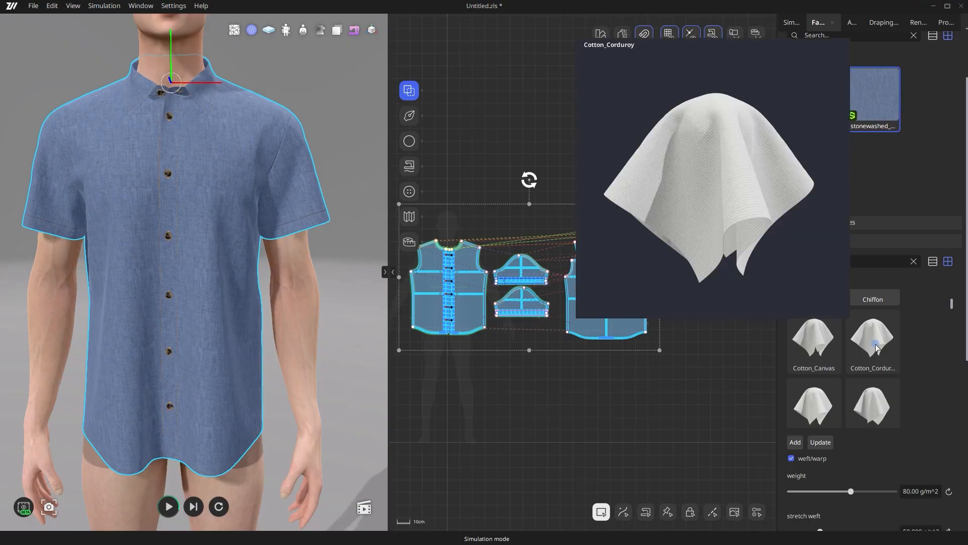
{"action": "scroll", "coordinate": [930, 365], "scroll_direction": "down", "scroll_amount": 1}
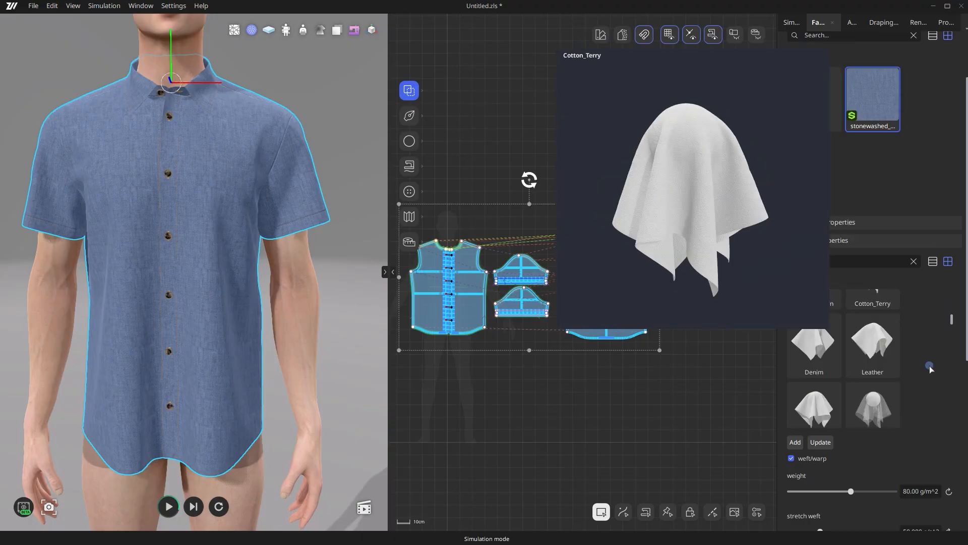
{"action": "left_click", "coordinate": [817, 360]}
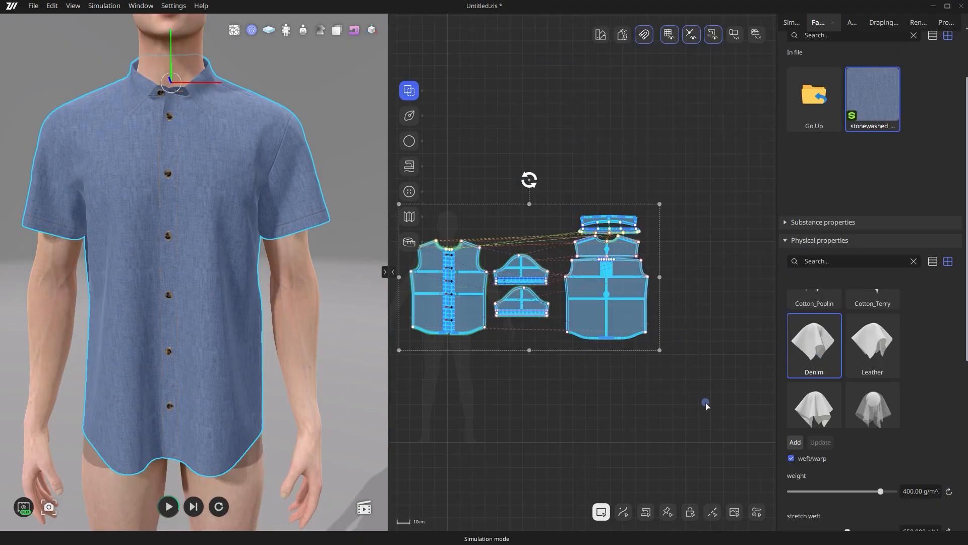
- Simulate the shirt with its denim properties and hide the avatar in 3D
{"action": "key", "text": "space"}
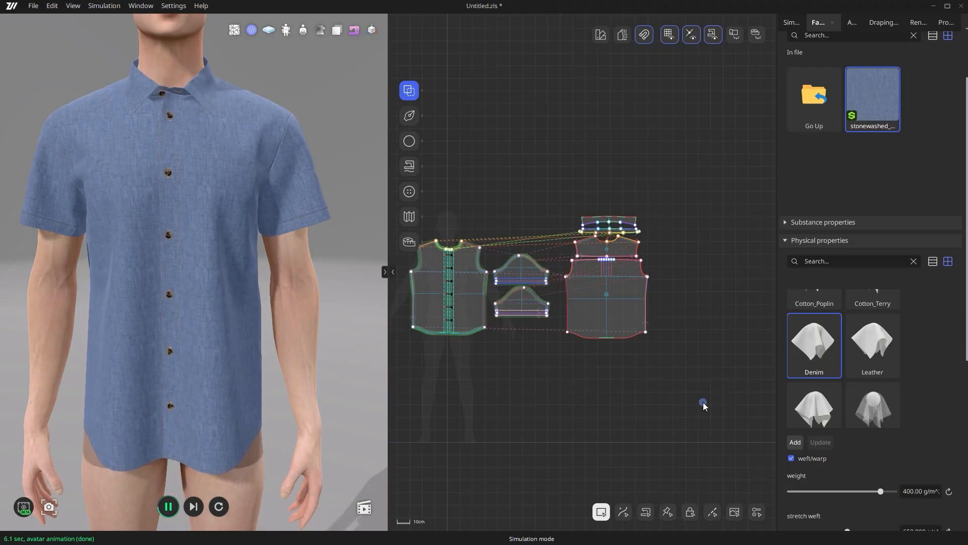
{"action": "key", "text": "space"}
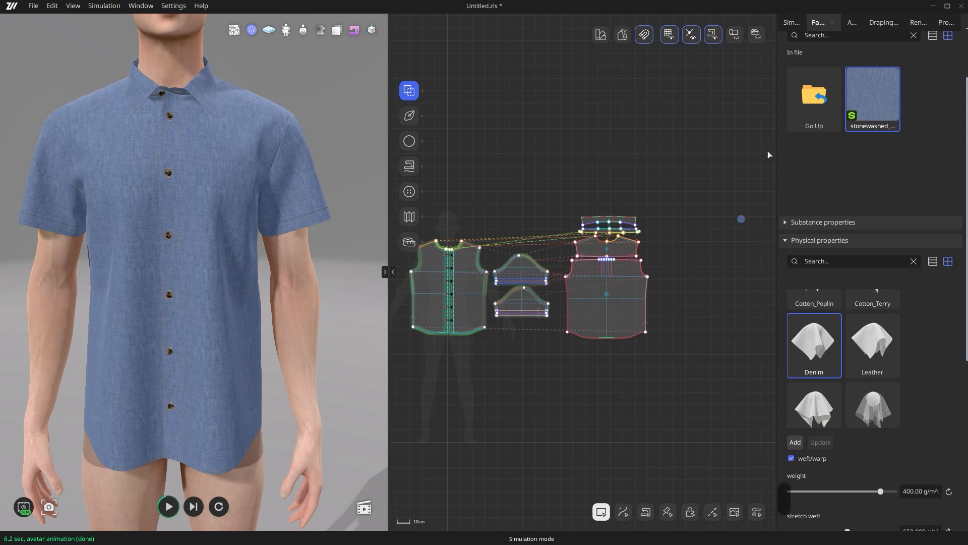
{"action": "left_click", "coordinate": [853, 23]}
{"action": "left_click", "coordinate": [799, 97]}
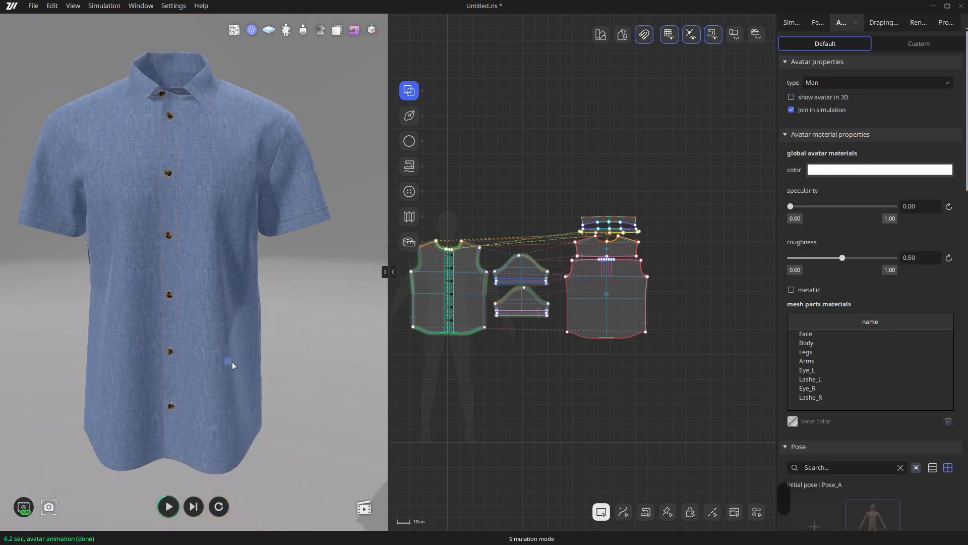